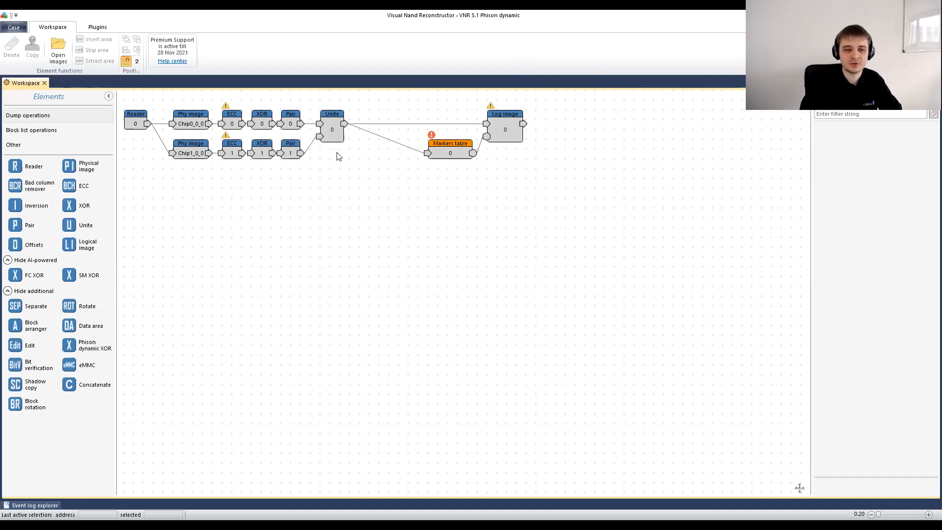
- Shift the Markers table element slightly along the chain and create the logical image from its list
mouse_move(461, 146)
left_mouse_down()
mouse_move(423, 146)
mouse_move(446, 147)
left_mouse_up()
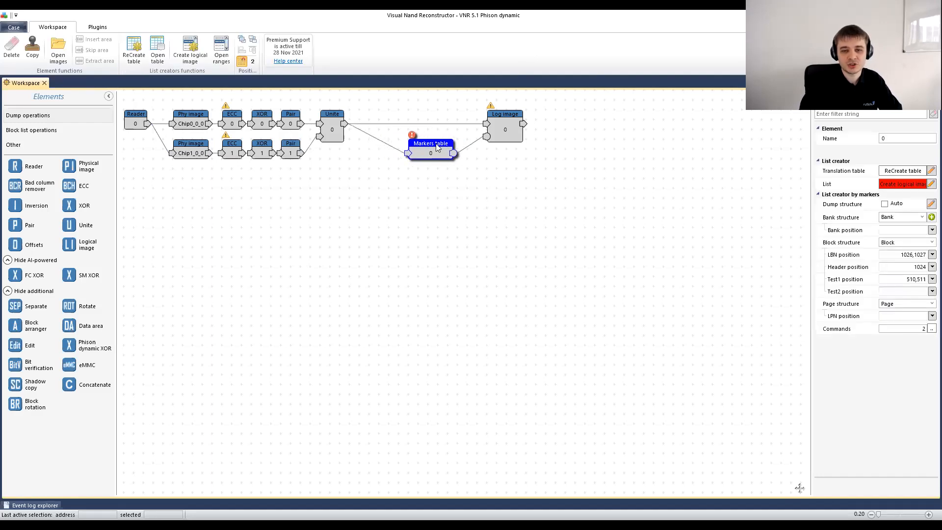
left_click(507, 129)
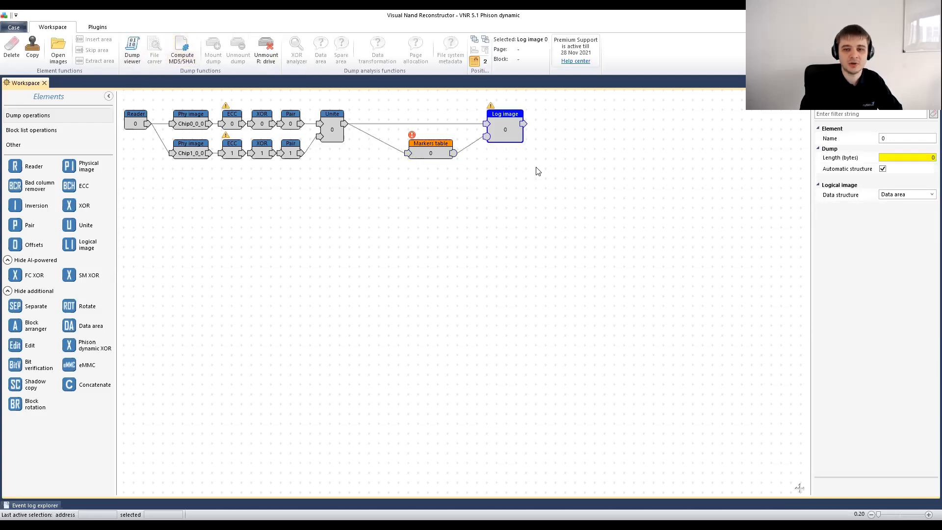
left_click(442, 153)
left_click(908, 185)
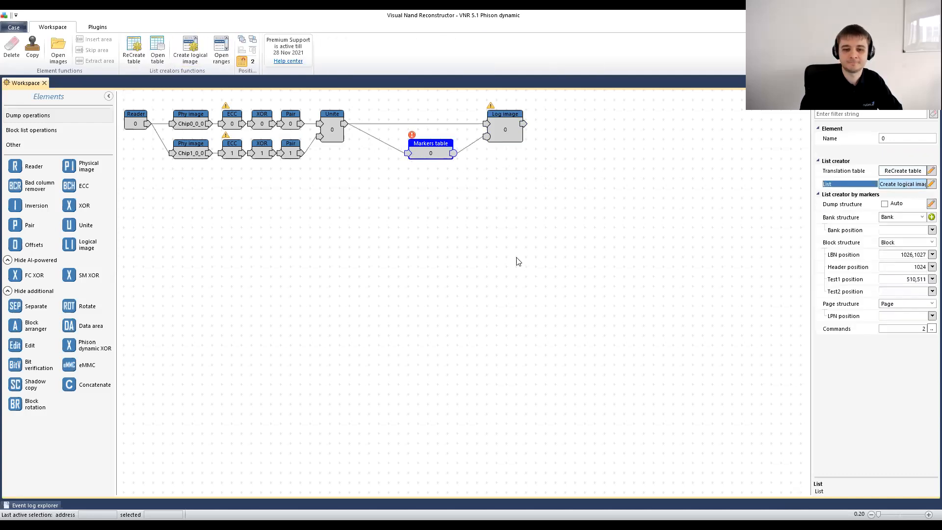
left_click(461, 280)
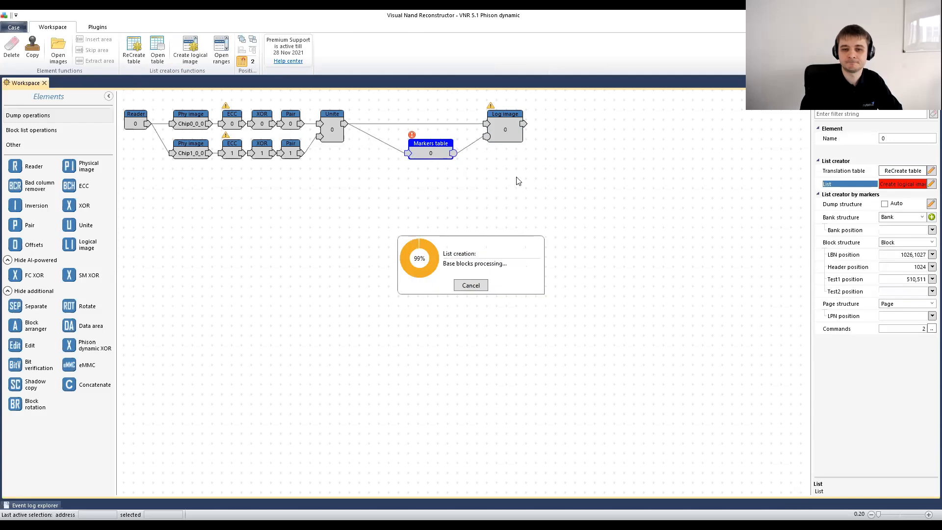
- Open the Log image element in the file system viewer
left_click(508, 128)
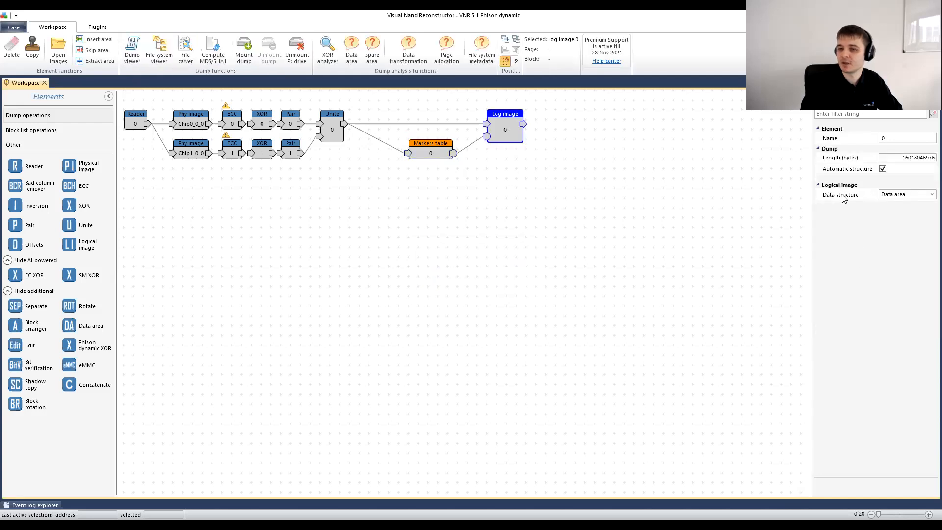
left_click(160, 57)
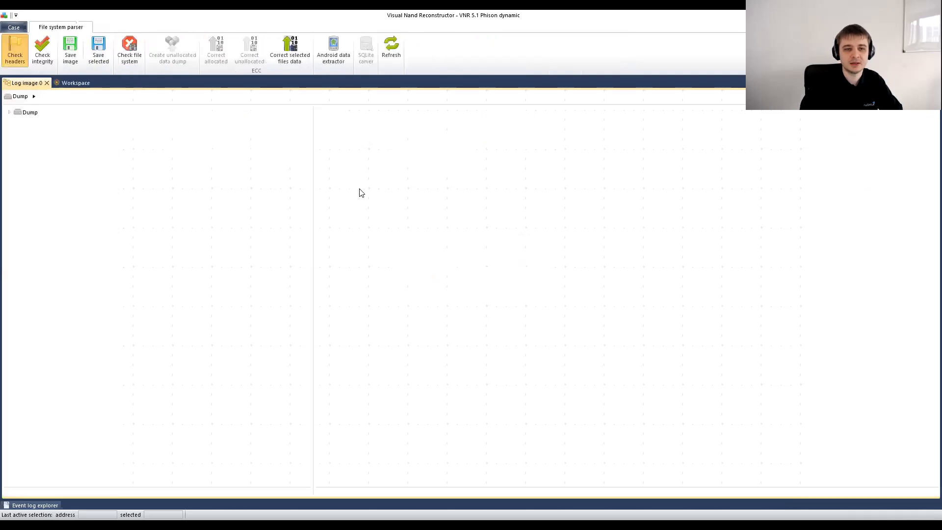
left_click(74, 82)
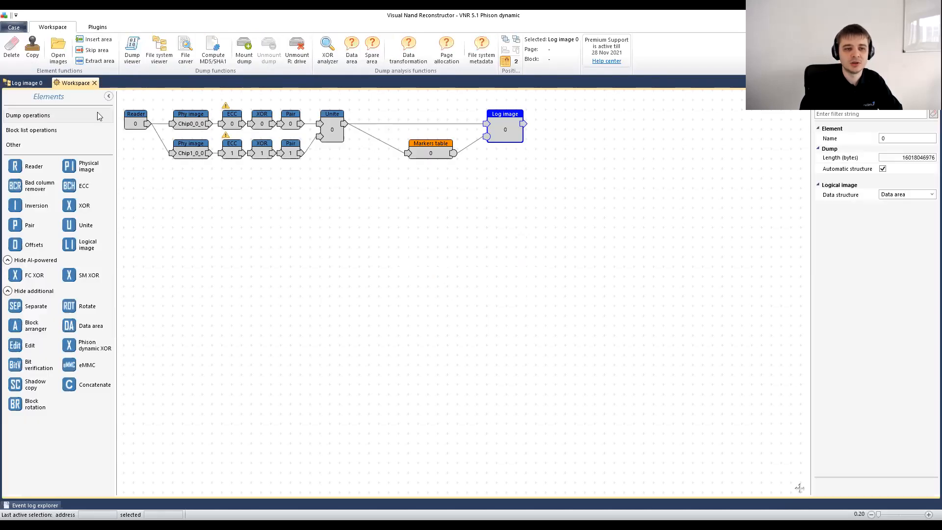
left_click(21, 83)
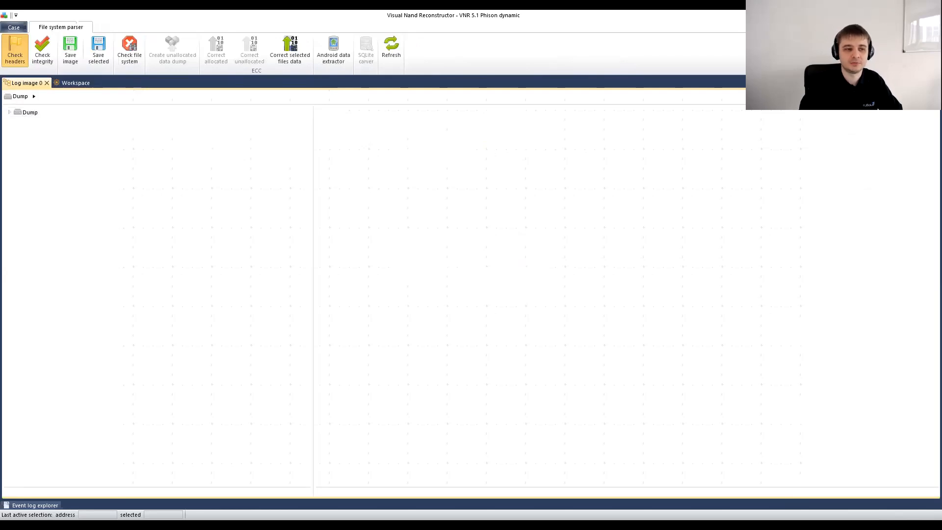
- Expand Dump and Volume0 (Microsoft FAT32), and examine the file entries in its Root folder
left_click(9, 112)
left_click(18, 122)
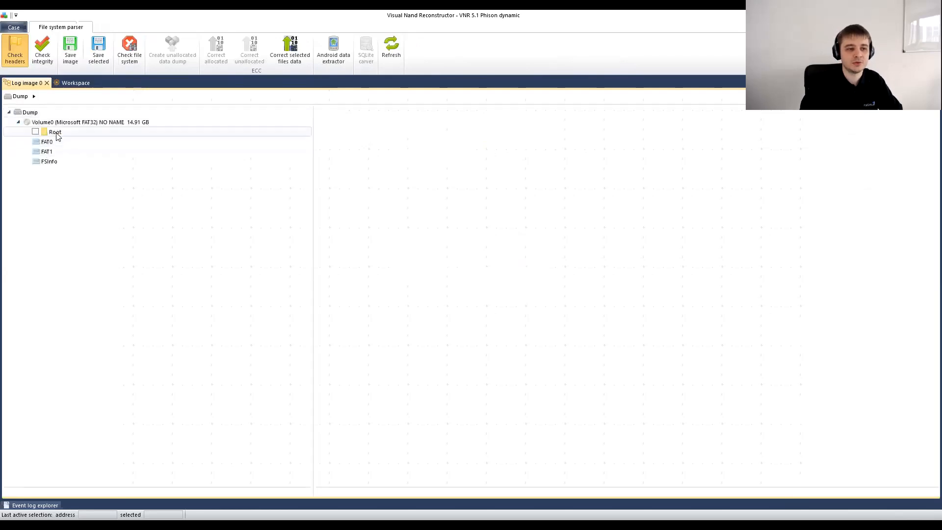
left_click(63, 133)
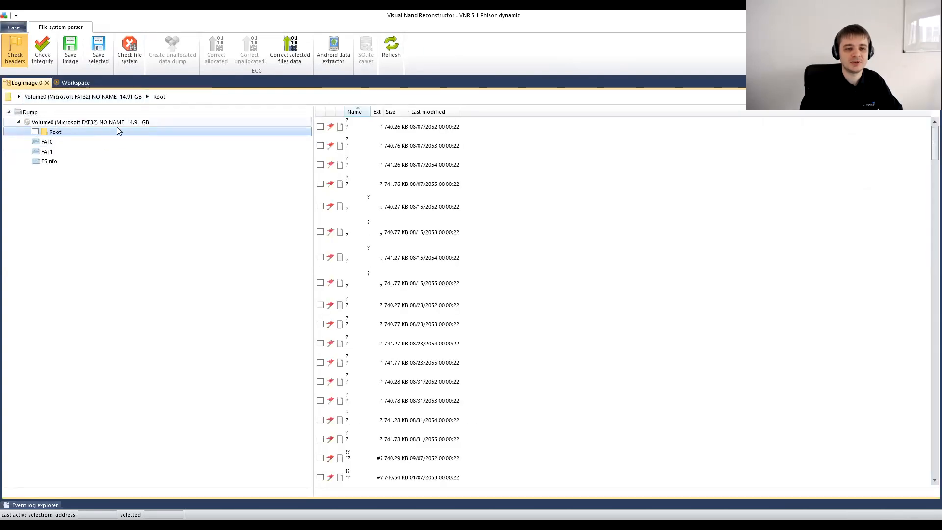
scroll(388, 206, "down", 7)
scroll(375, 257, "up", 8)
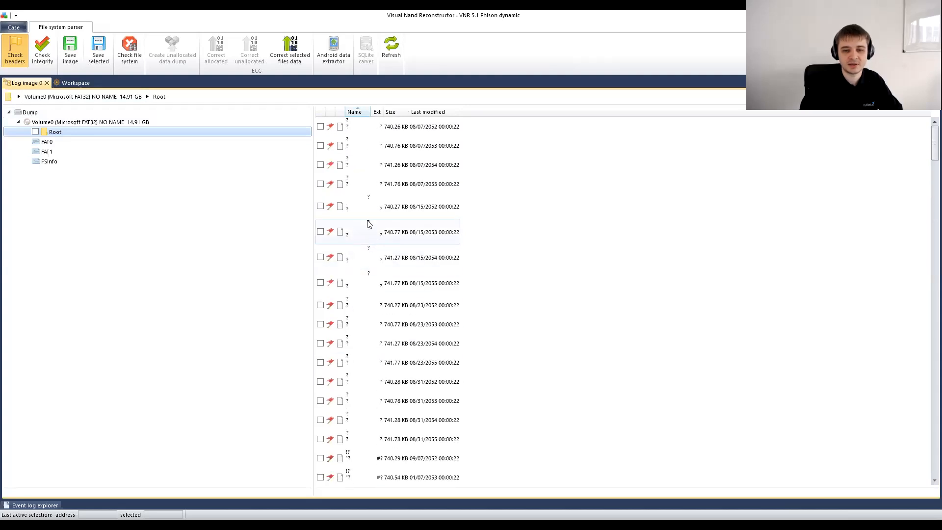
- Return to the workspace, show the ECC map of the Chip0_0_0 branch's ECC element to inspect it, and hide it again
left_click(76, 83)
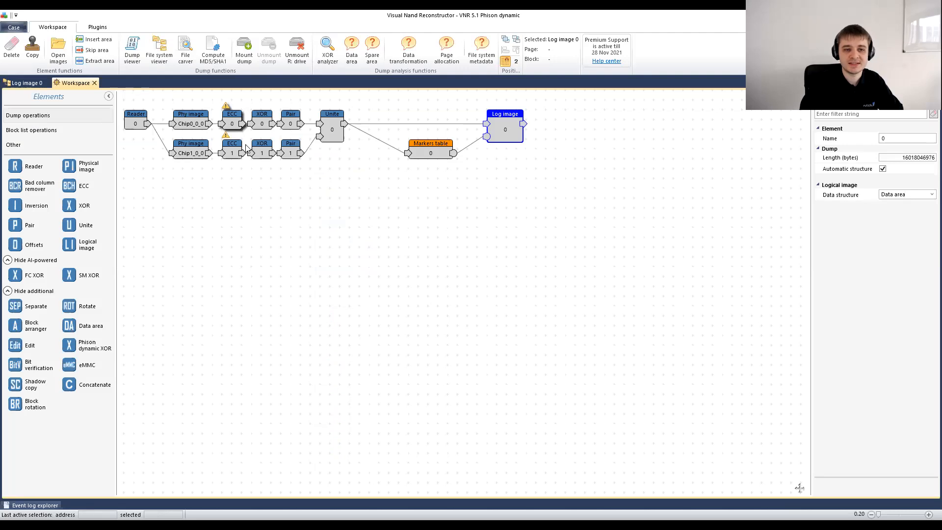
left_click(227, 117)
left_click(883, 244)
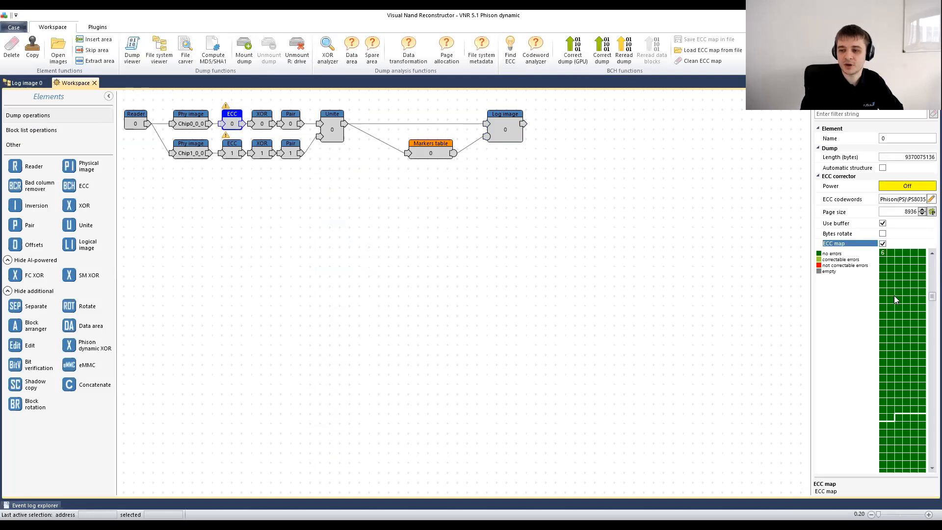
mouse_move(896, 306)
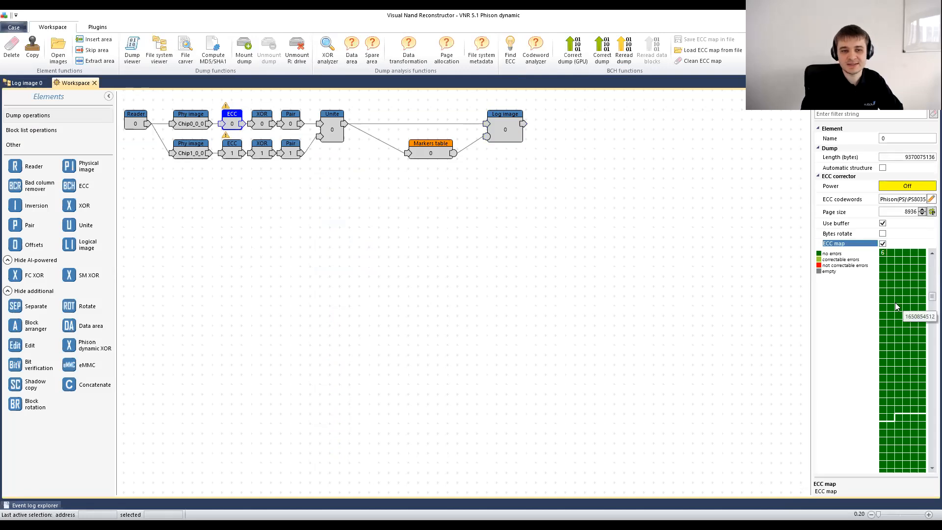
left_click(883, 244)
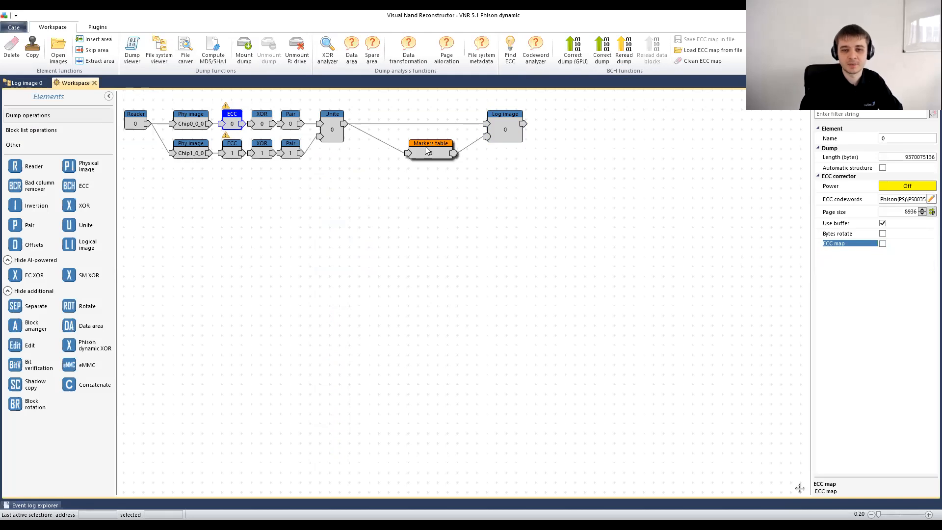
- Shift the Markers table slightly toward the Log image element and open the Unite element in the dump viewer
left_click_drag(426, 148, 436, 148)
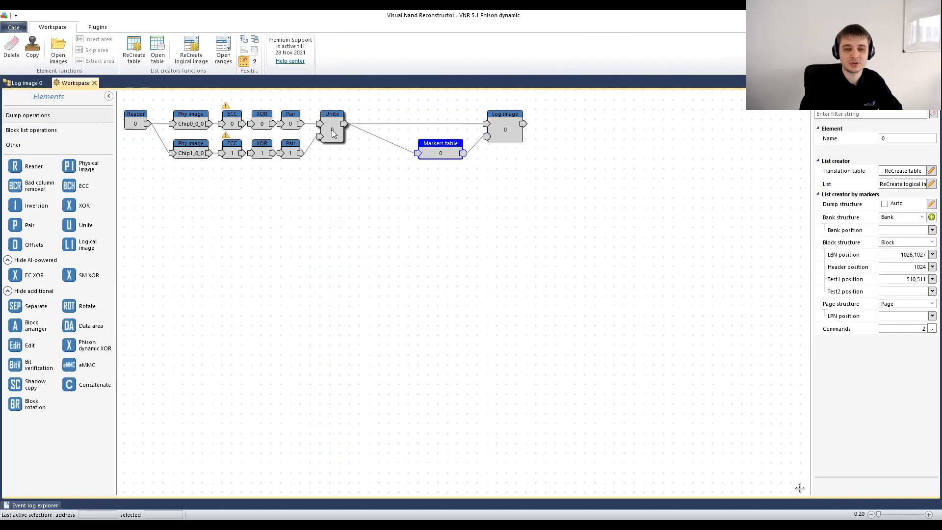
left_click(332, 129)
left_click(132, 50)
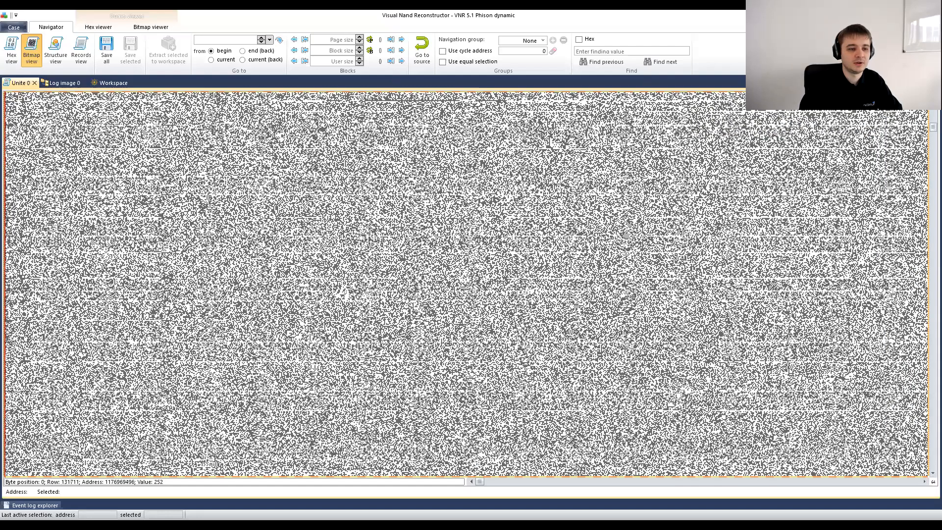
- From the start of a page in the Unite bitmap, jump one block forward with the user size set to 1024
left_click(8, 220)
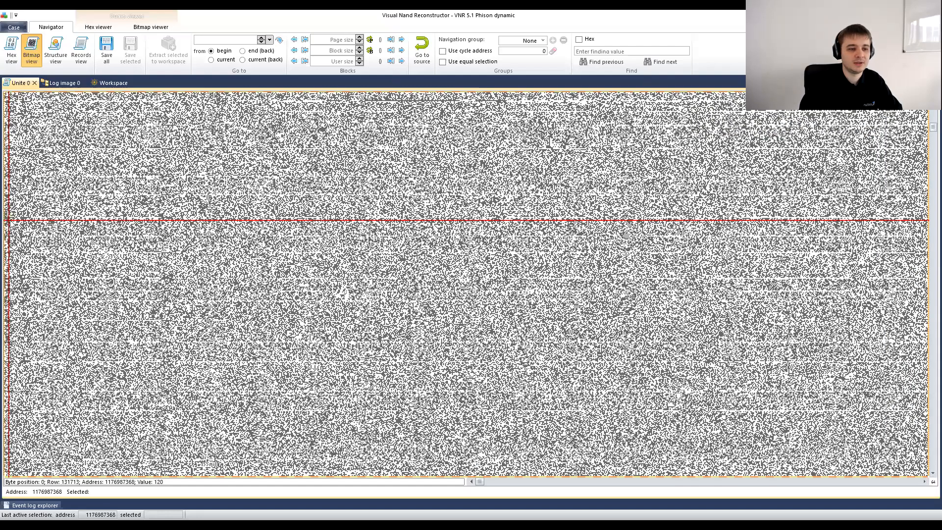
left_click(336, 61)
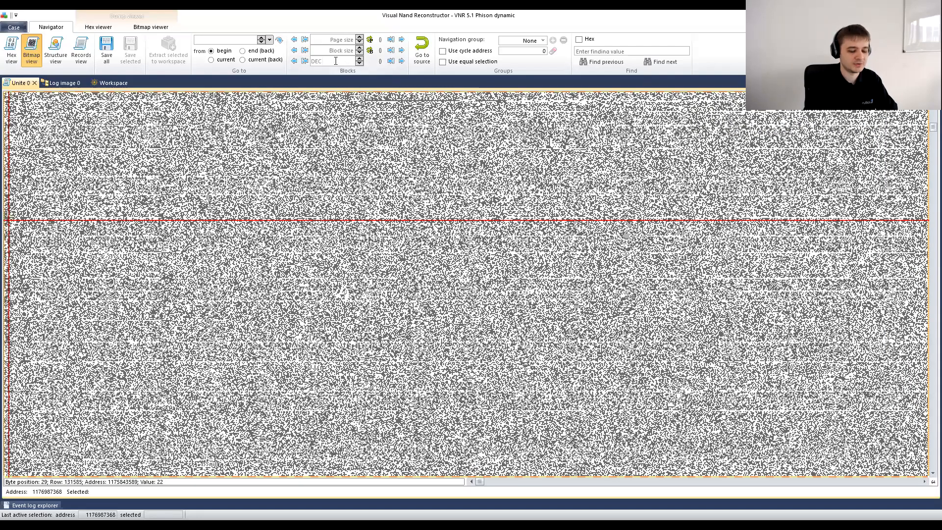
type("1024")
key("Return")
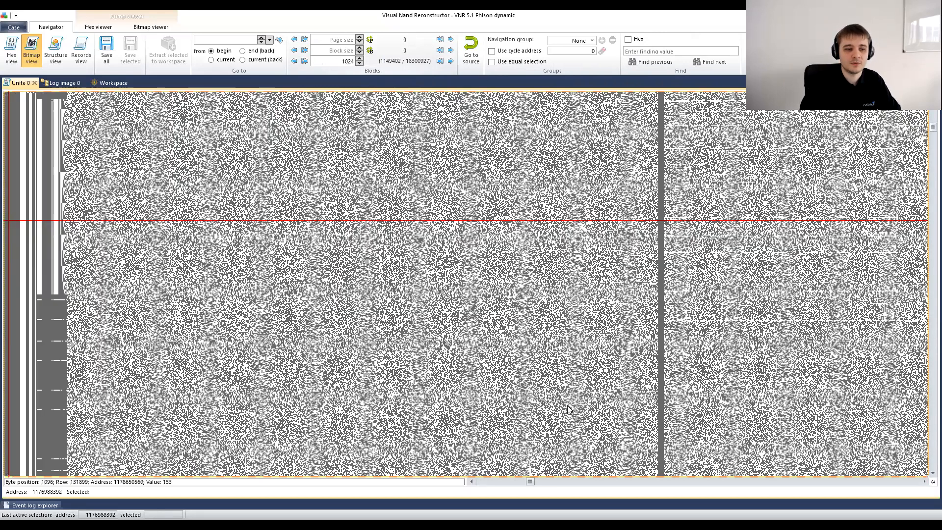
left_click(472, 482)
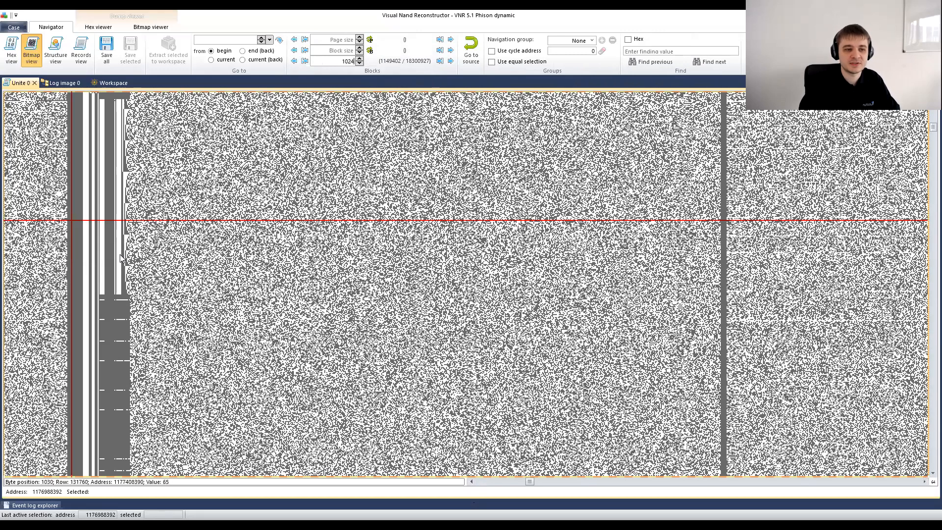
- Mark the two edges of the spare area that follows the first 1024 data bytes in the bitmap
scroll(80, 211, "up", 2)
left_click(71, 144)
left_click(128, 143)
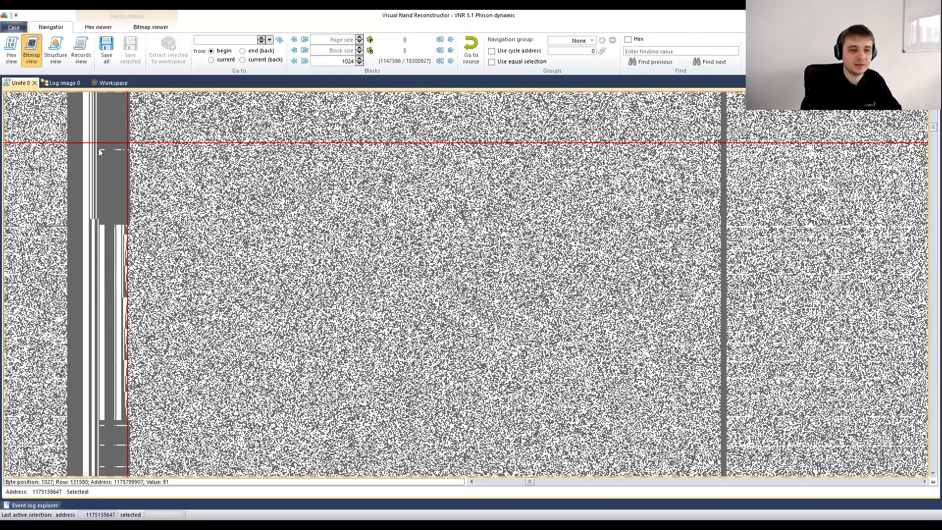
- Highlight the blocks in the bitmap and show the hex view alongside it
left_click(150, 27)
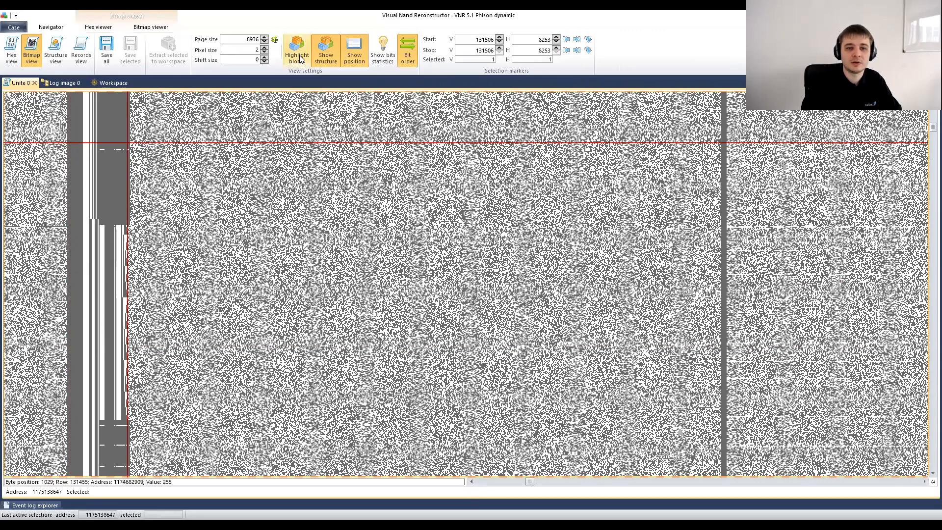
left_click(297, 49)
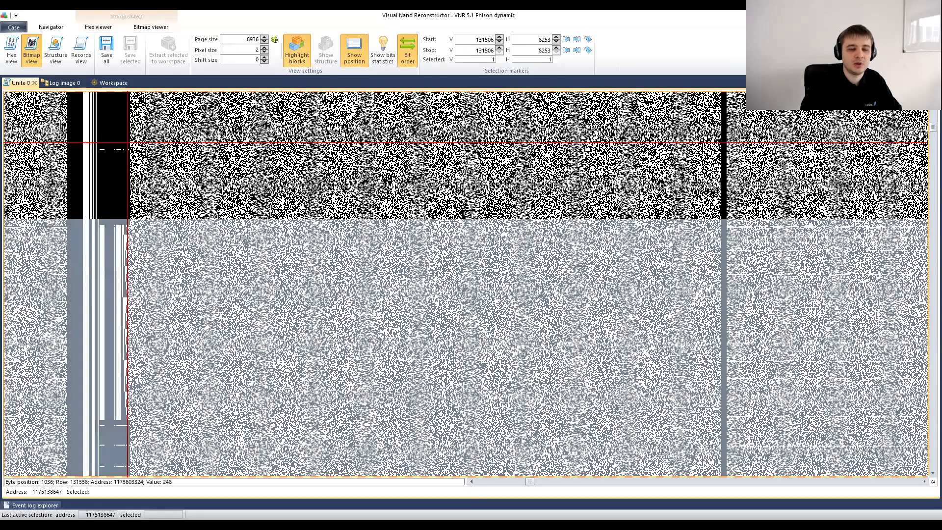
left_click(11, 49)
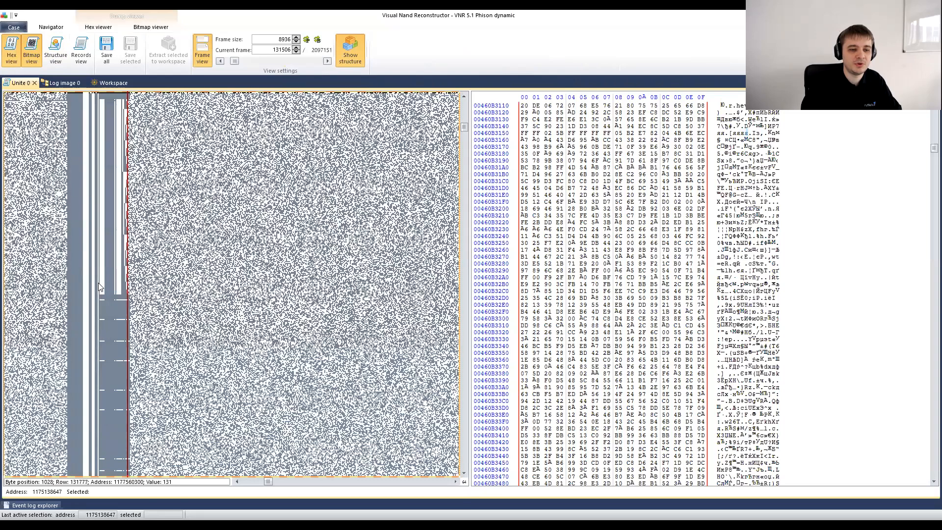
- At the start of the highlighted block, select the spare-area marker bytes 8E 83 FF, and place the cursor on the following byte 41
scroll(111, 187, "down", 1)
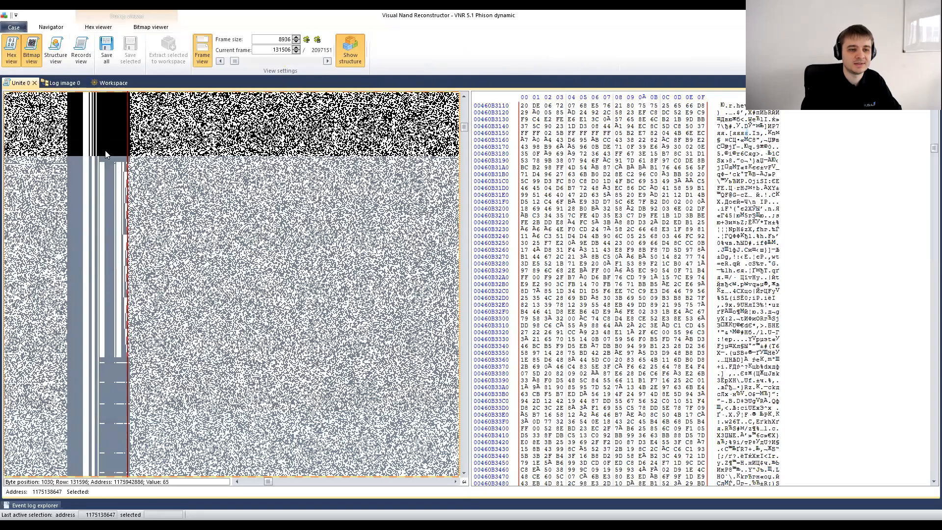
left_click(113, 177)
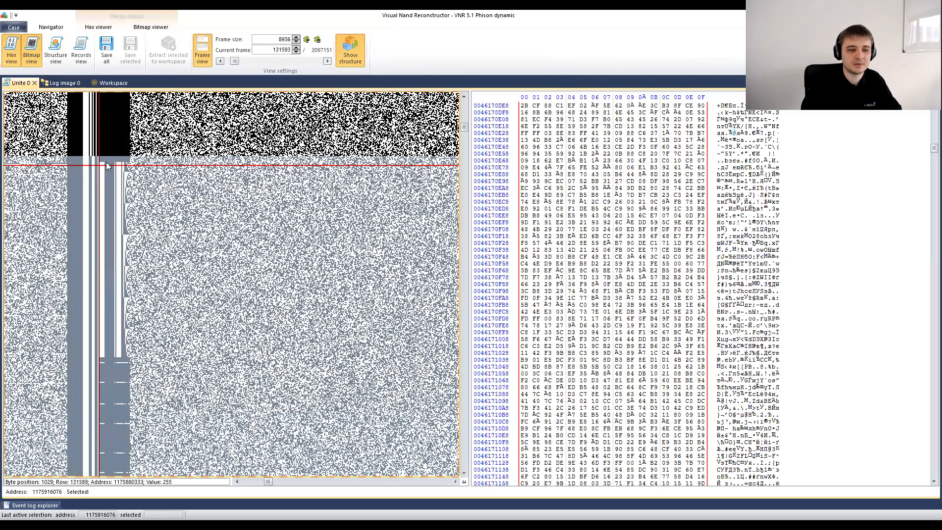
left_click(109, 168)
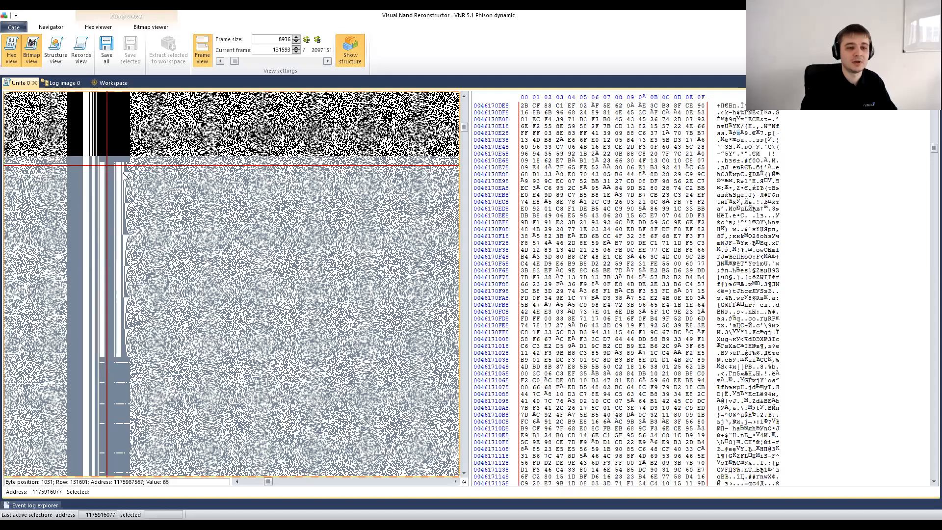
scroll(101, 171, "up", 1)
left_click(72, 160)
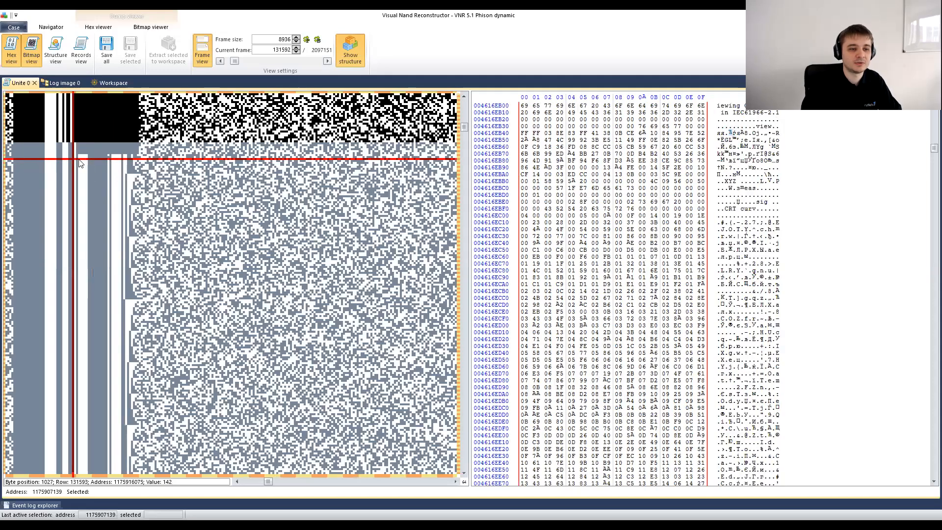
left_click(104, 158, "shift")
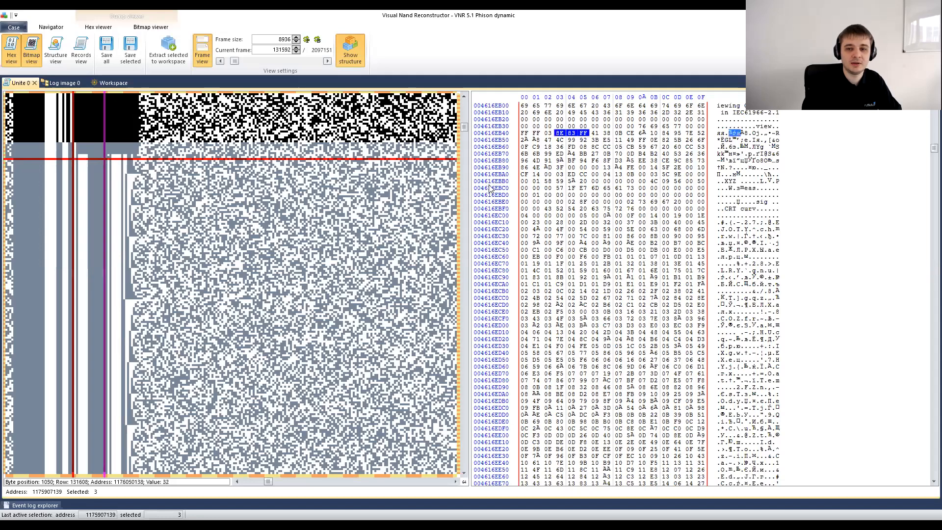
left_click(595, 134)
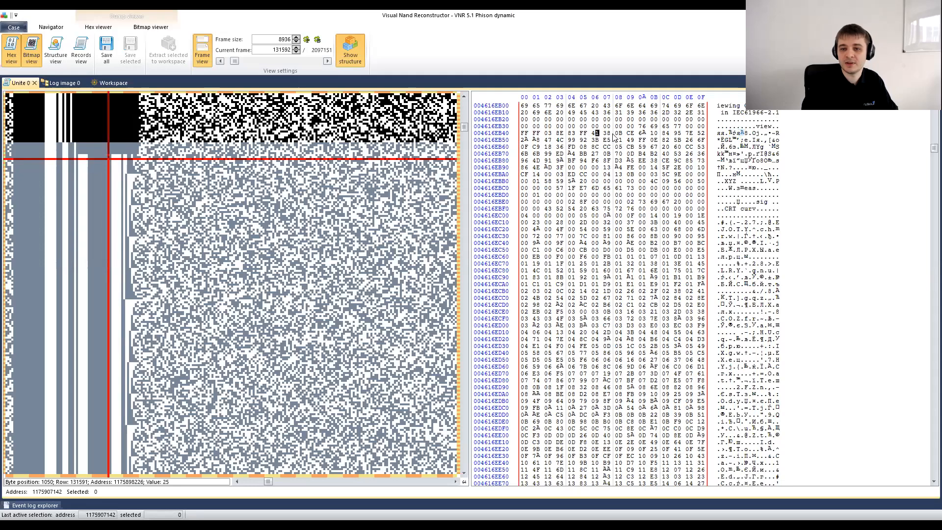
- Examine how the spare-area marker columns differ across the following blocks and farther along the dump
scroll(98, 223, "down", 6)
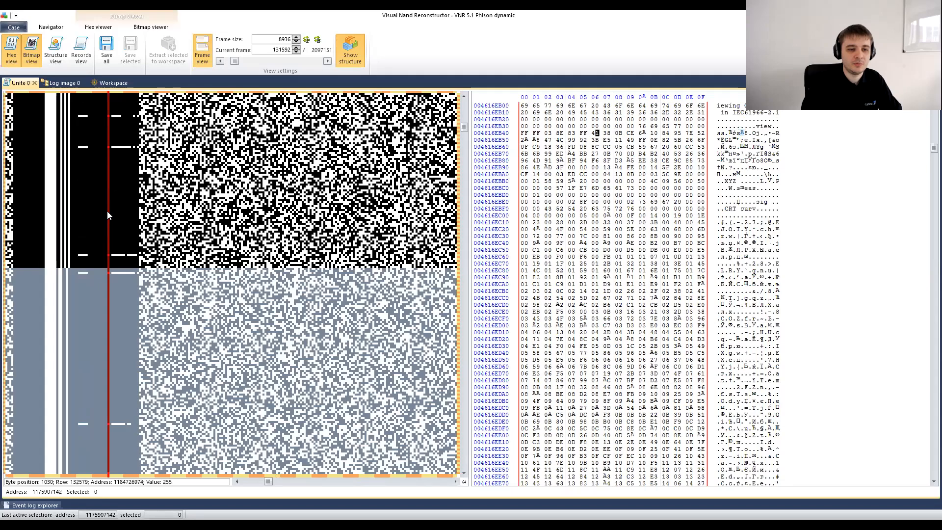
scroll(107, 211, "down", 4)
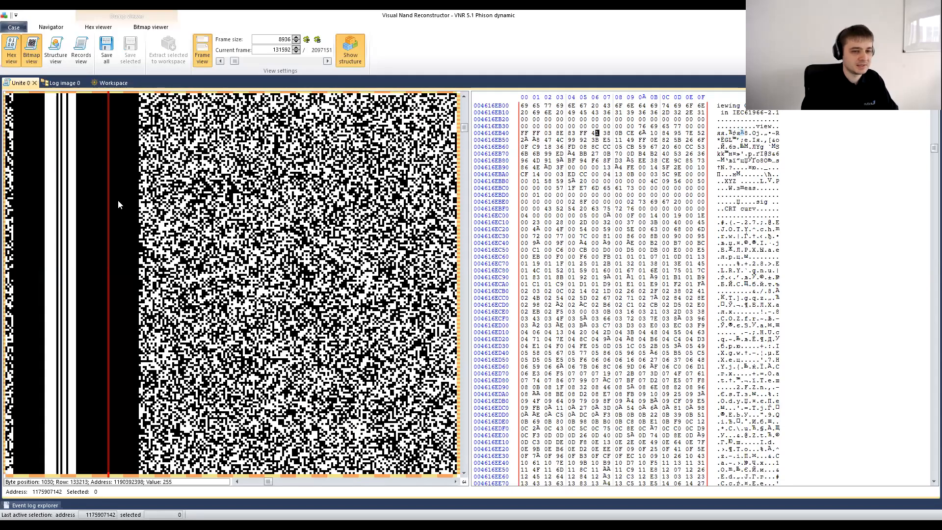
scroll(118, 200, "down", 2)
scroll(118, 204, "up", 2)
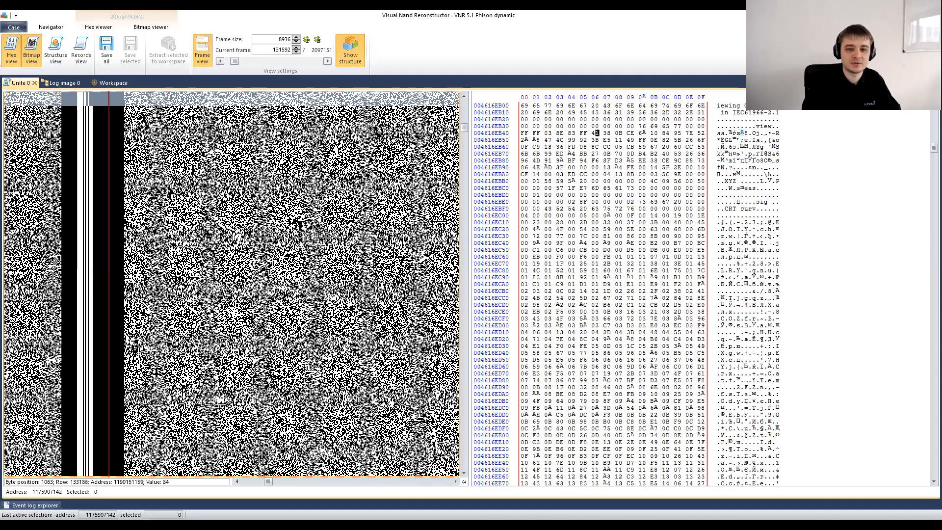
scroll(370, 177, "down", 3)
left_click(466, 133)
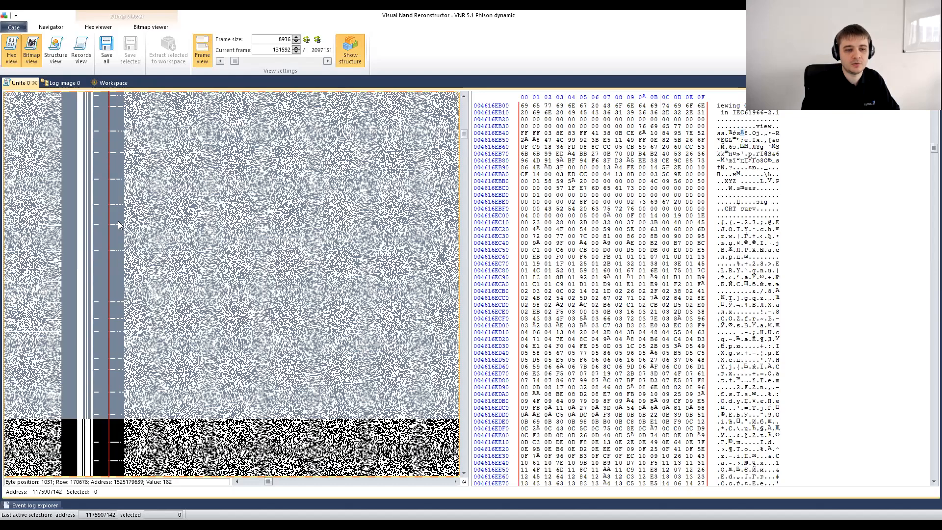
- Add a Block Rotation element to the workspace and connect the Unite output to its input
left_click(105, 269)
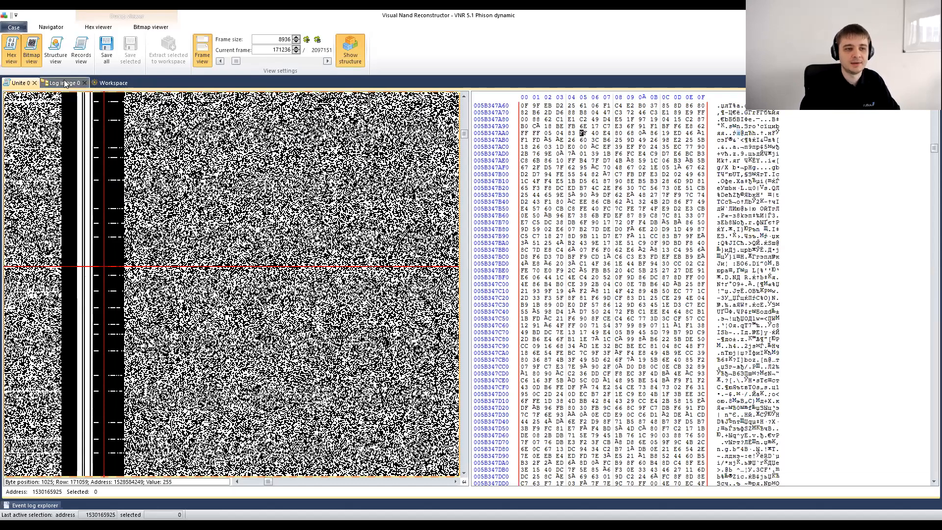
left_click(114, 83)
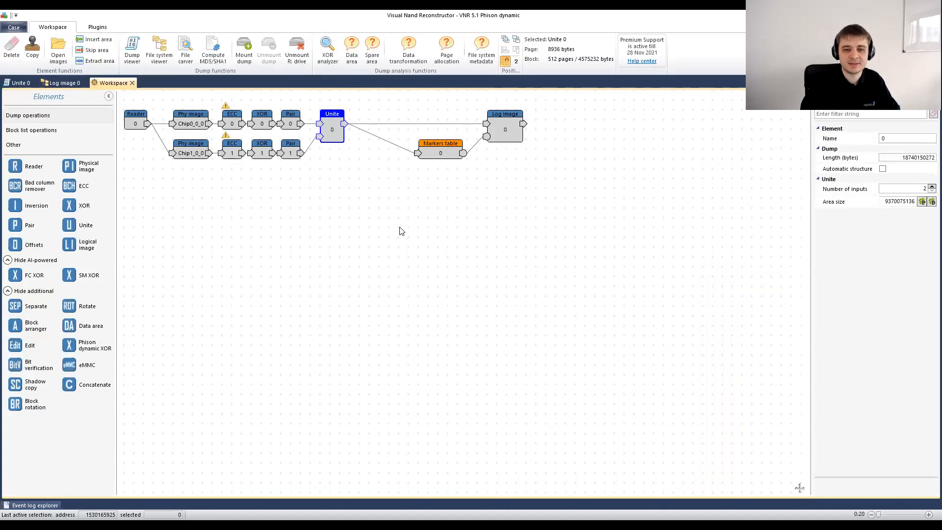
left_click_drag(15, 409, 377, 168)
left_click_drag(407, 180, 383, 184)
left_click_drag(344, 123, 355, 181)
- Replace the Unite's direct links to the Log image and Markers table with links from the Block Rotation output, and place Block Rotation beside Unite
left_click(395, 157)
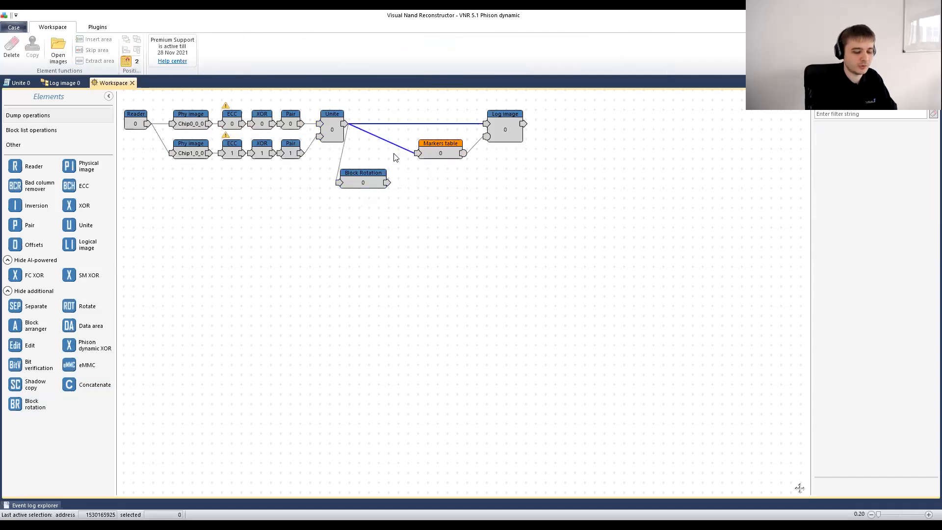
key("Delete")
left_click_drag(379, 177, 401, 112)
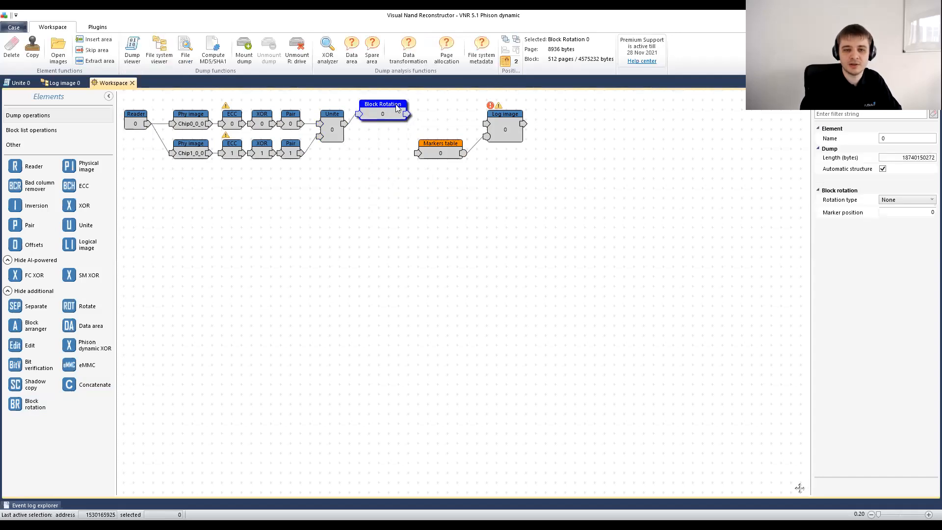
left_click_drag(417, 153, 487, 124)
left_click_drag(400, 108, 403, 117)
- Set the Block Rotation's type to Phison dynamic with marker position 1030,1031, and select the Markers table element
left_click(905, 202)
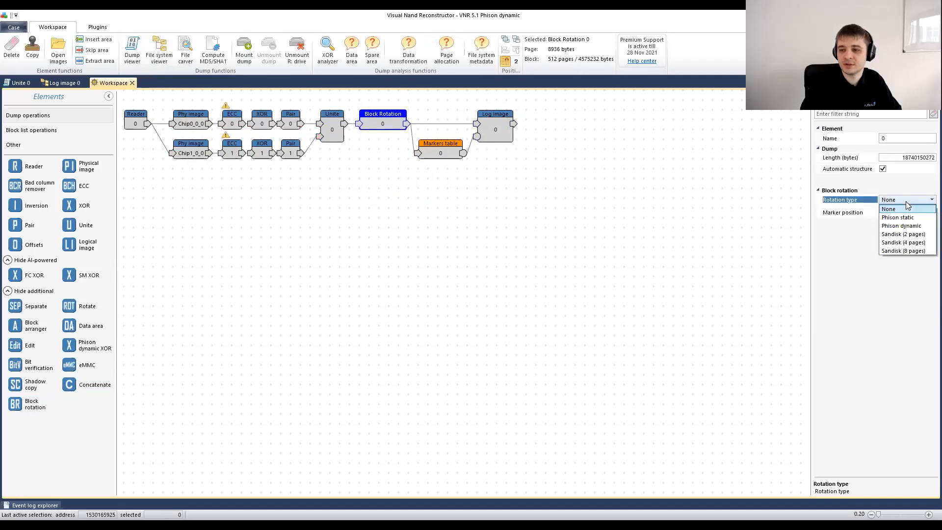
left_click(891, 227)
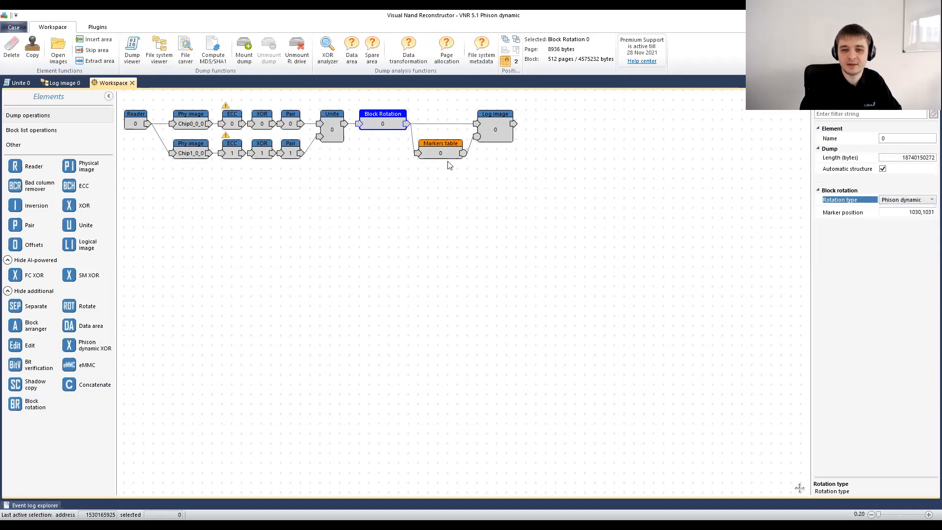
left_click(436, 155)
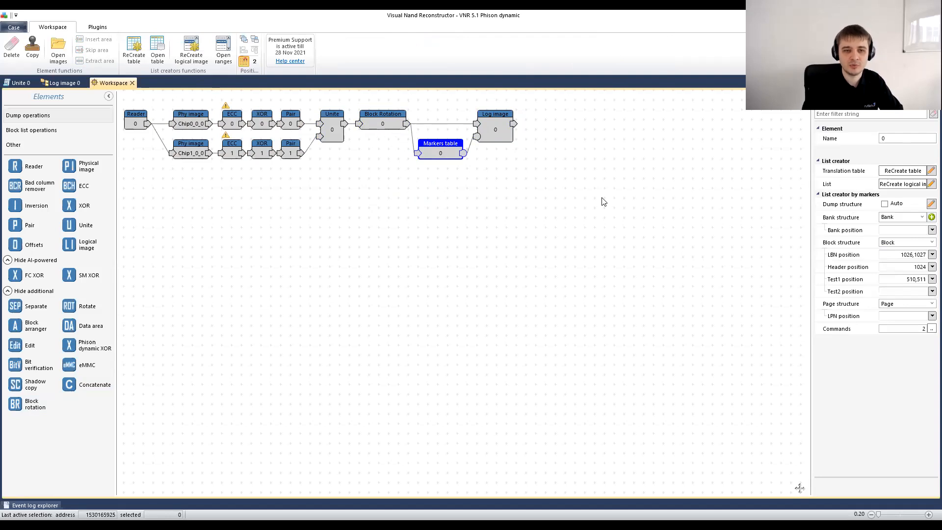
- Open the Log image's file system and look through the files in the DATA SET - BIG PIC folder
left_click(495, 130)
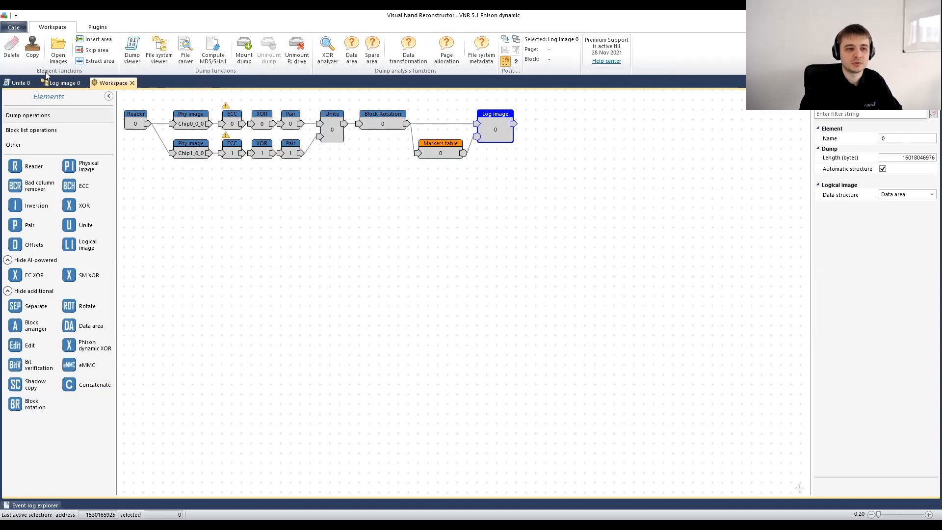
left_click(84, 82)
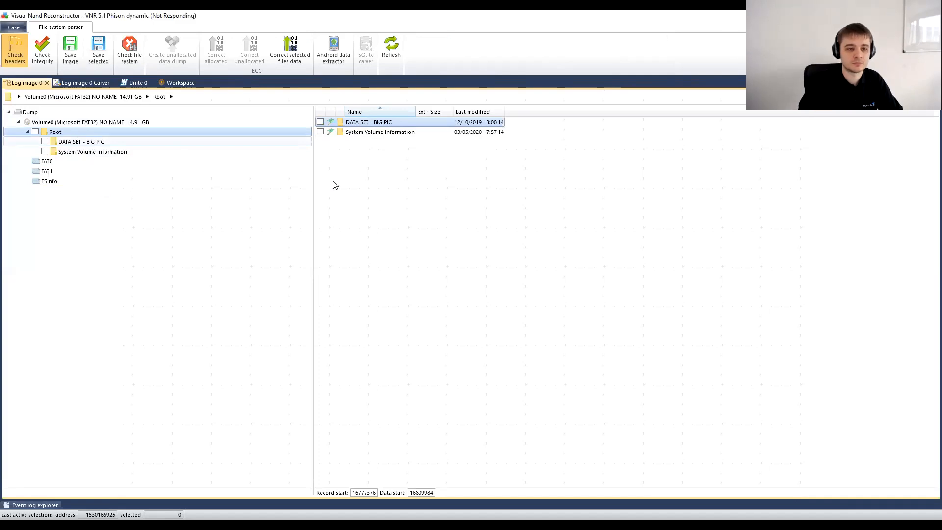
left_click(371, 171)
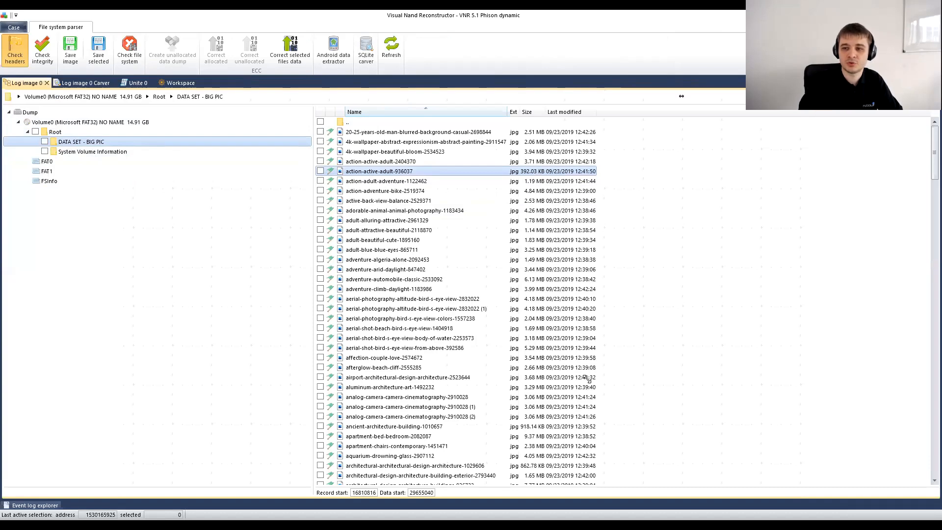
- Duplicate the Markers table and Log image elements in the workspace and place the copies below the originals
left_click(180, 82)
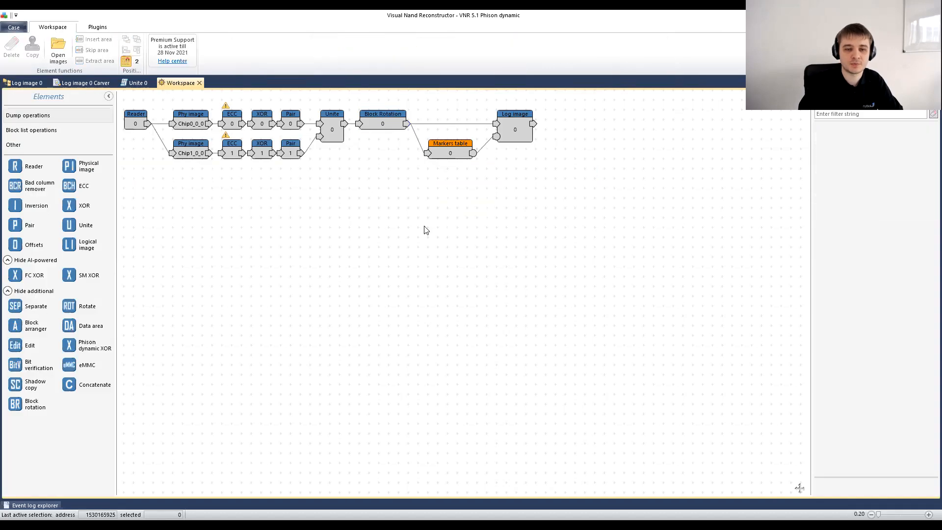
left_click(457, 154)
left_click(33, 49)
left_click_drag(462, 154, 444, 228)
left_click(523, 137)
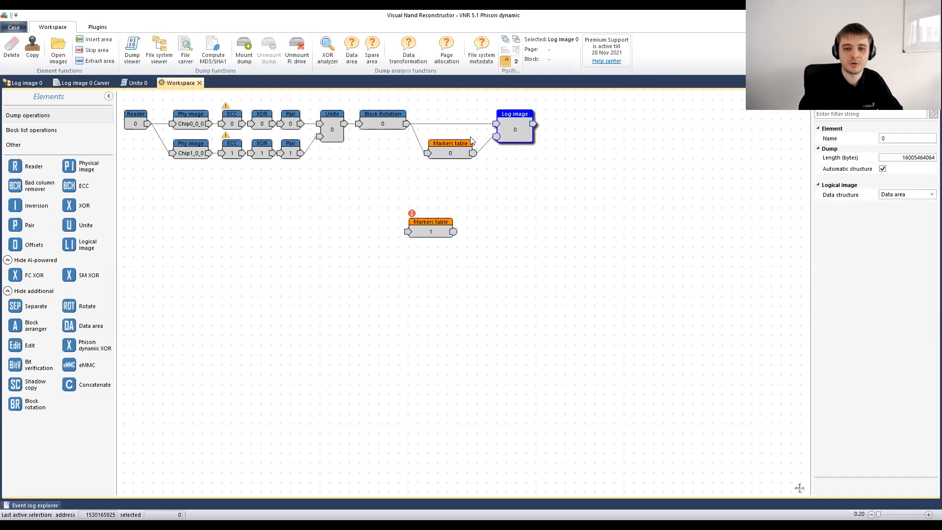
left_click(33, 49)
left_click_drag(525, 121, 517, 188)
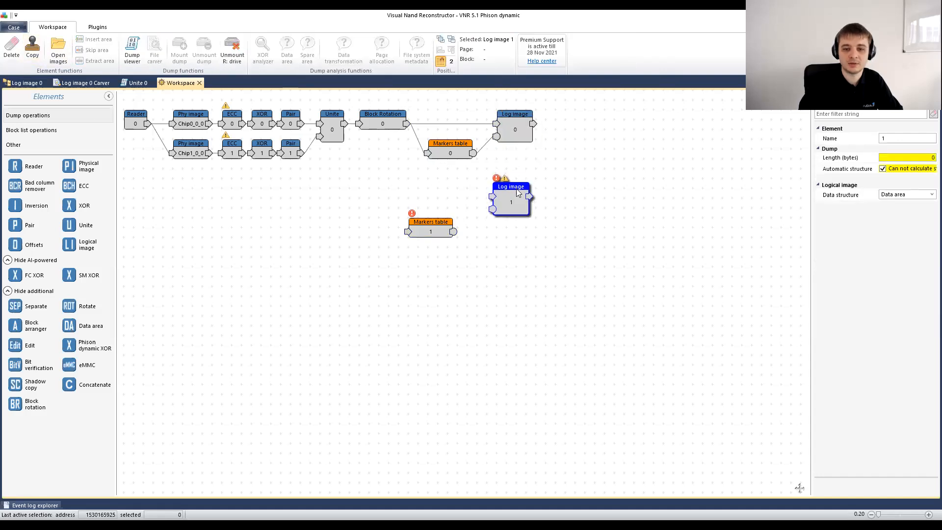
- Connect the Unite output directly to the copied Markers table and Log image, link the two copies together, and arrange them below Unite
left_click_drag(454, 232, 486, 206)
left_click_drag(345, 124, 408, 231)
left_click_drag(345, 123, 486, 193)
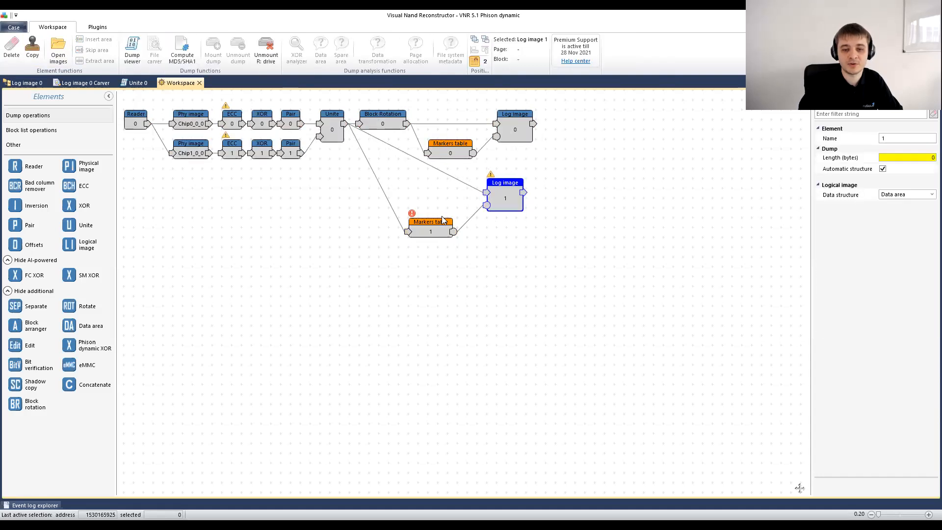
left_click_drag(443, 220, 364, 249)
left_click_drag(512, 180, 443, 199)
left_click_drag(356, 252, 375, 223)
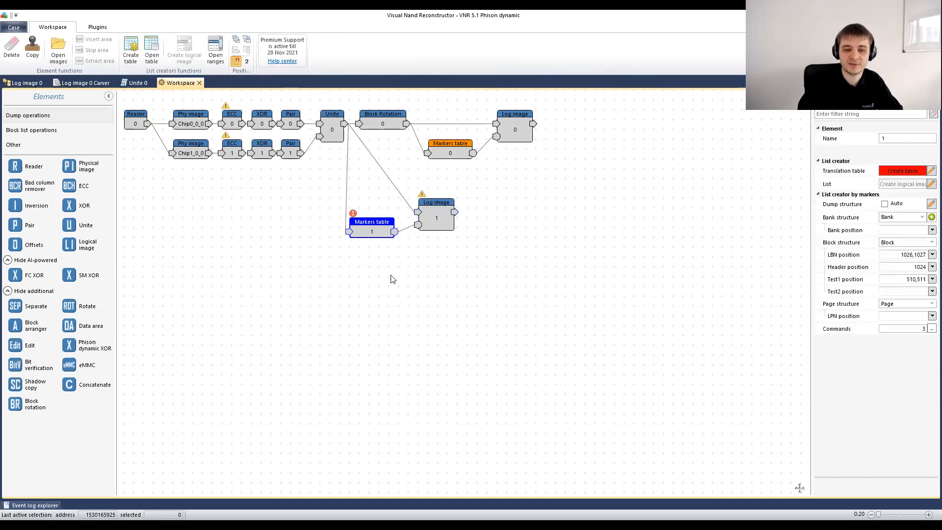
- Load Markers table 0.xml into the copied Markers table and close its table view
double_click(374, 236)
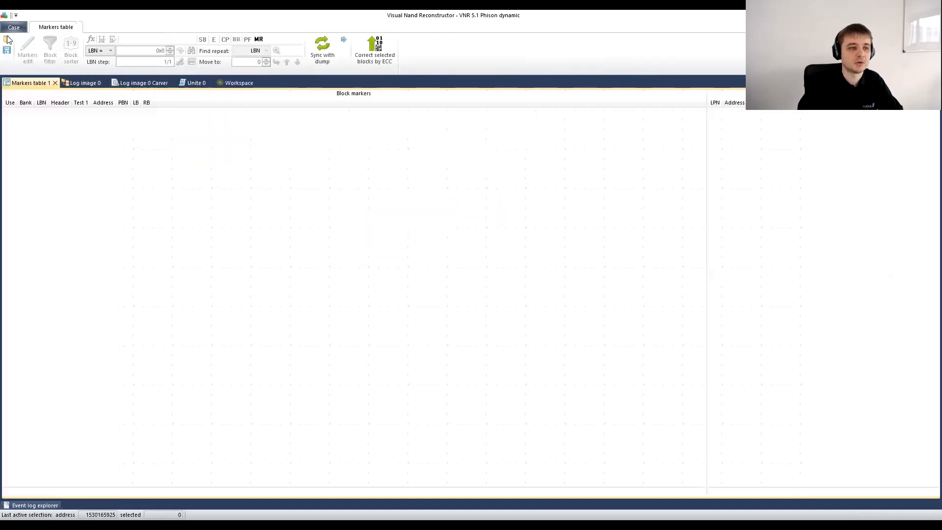
left_click(108, 93)
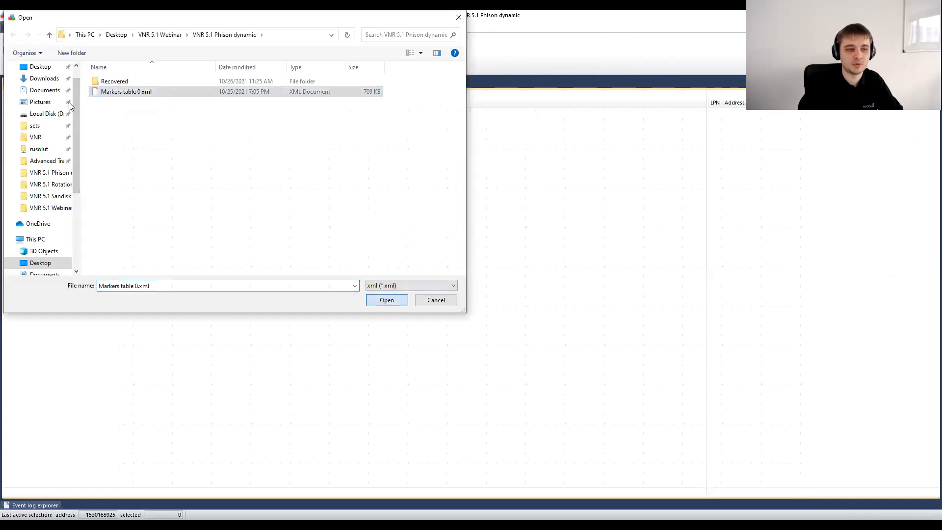
key("Return")
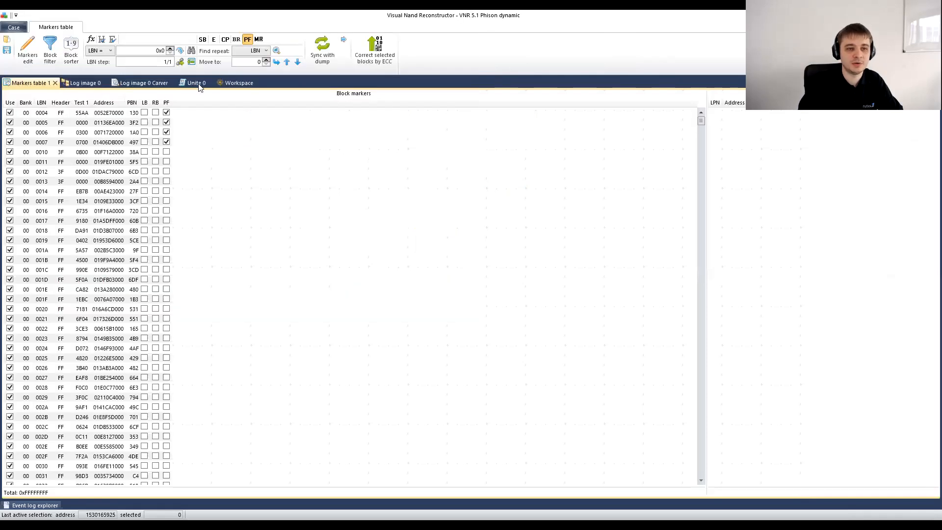
left_click(55, 84)
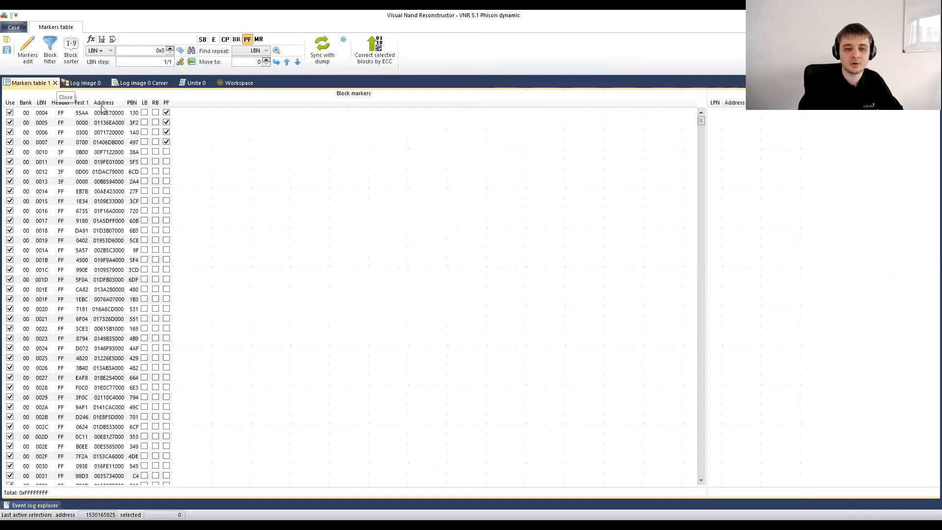
- Create the copied Markers table's logical image list with the Auto option, move both copies closer to the main chain, and check the table
left_click(881, 186)
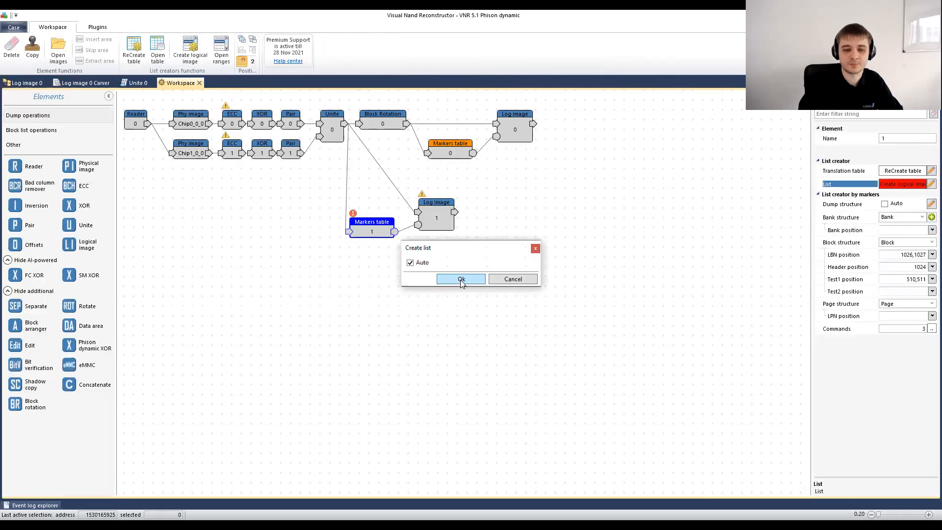
left_click(459, 278)
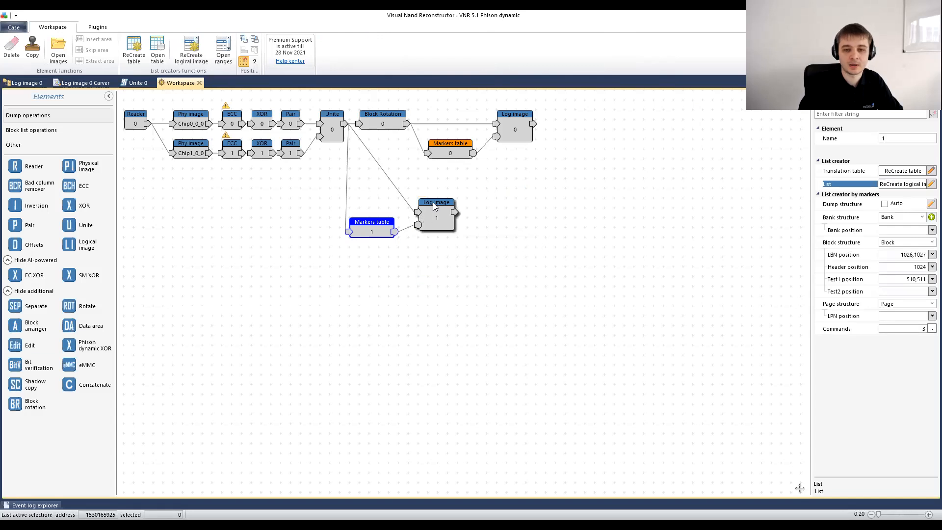
left_click_drag(433, 202, 443, 192)
left_click_drag(381, 228, 380, 218)
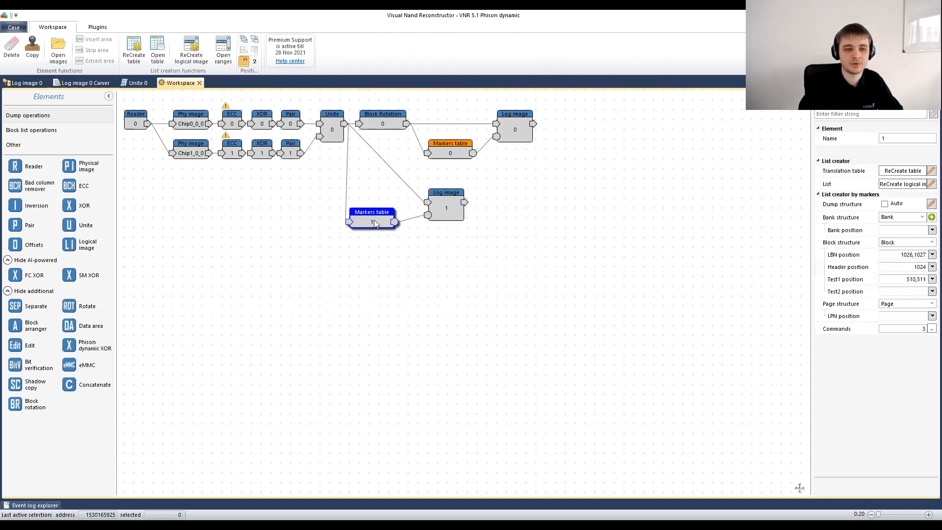
double_click(374, 221)
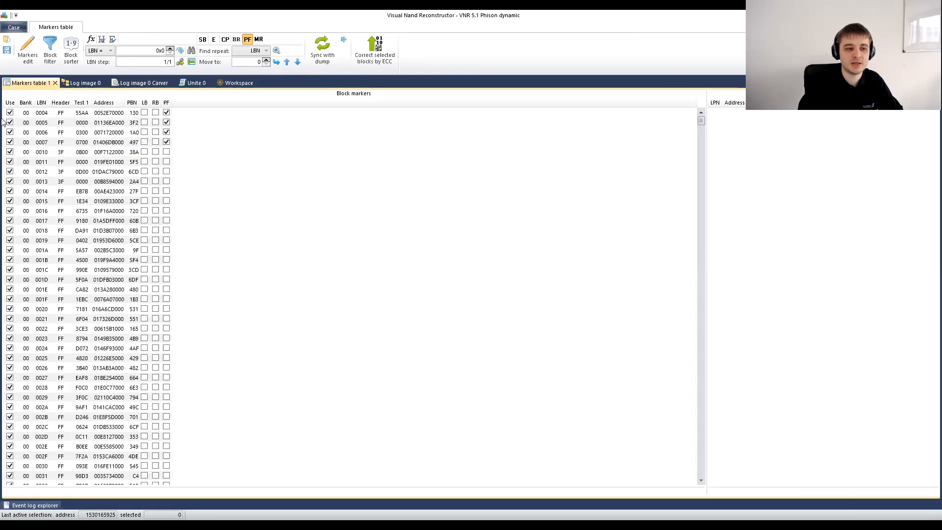
left_click(239, 83)
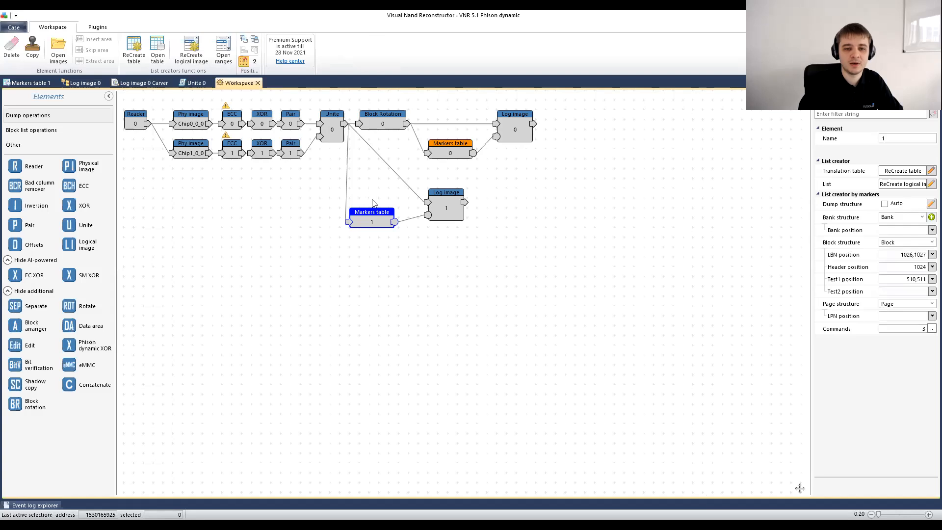
- Open the copied Log image in the file system viewer and expand Volume0 down to the Root folder's contents
left_click(451, 199)
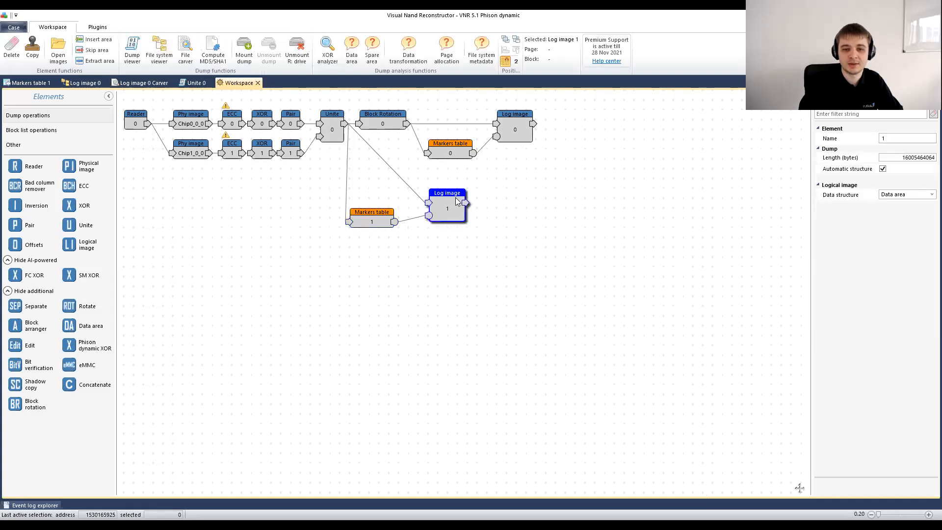
left_click(160, 51)
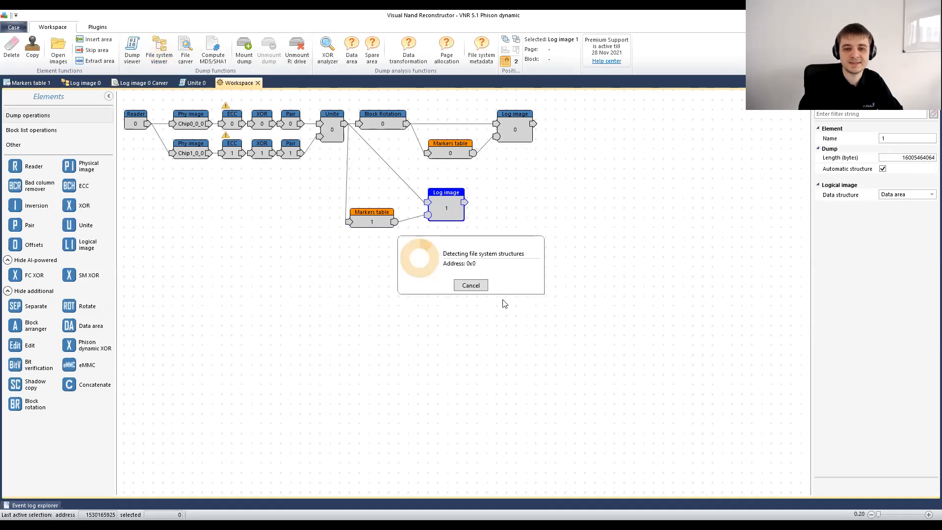
left_click(9, 113)
left_click(18, 123)
left_click(53, 133)
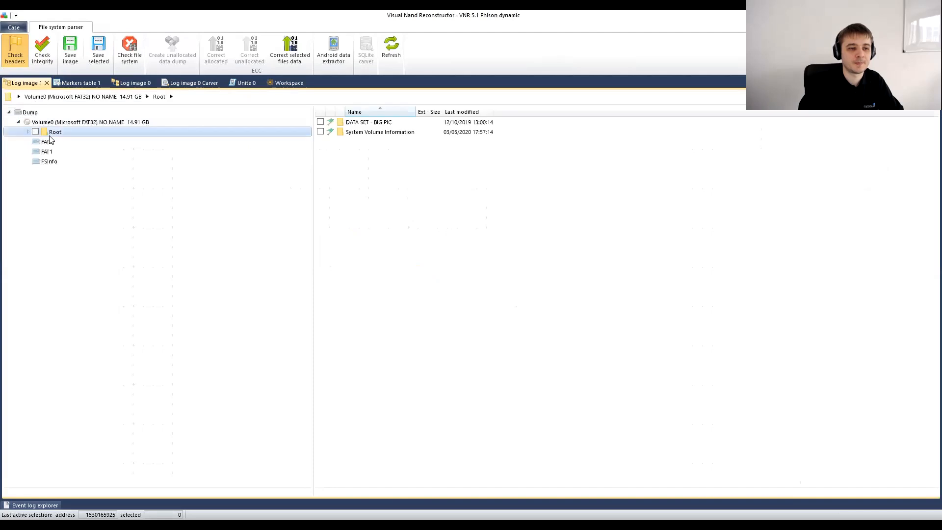
left_click(28, 132)
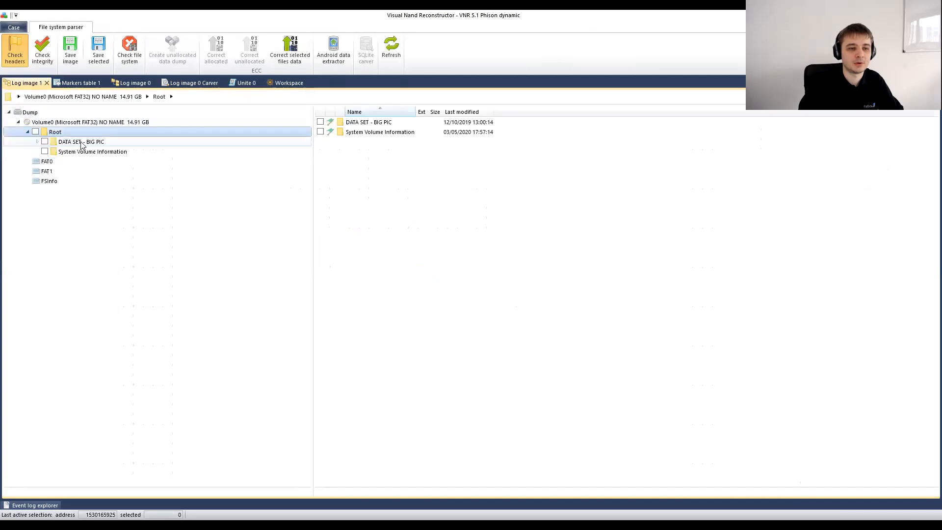
- Review the entries throughout the copied Log image's DATA SET - BIG PIC folder
left_click(147, 141)
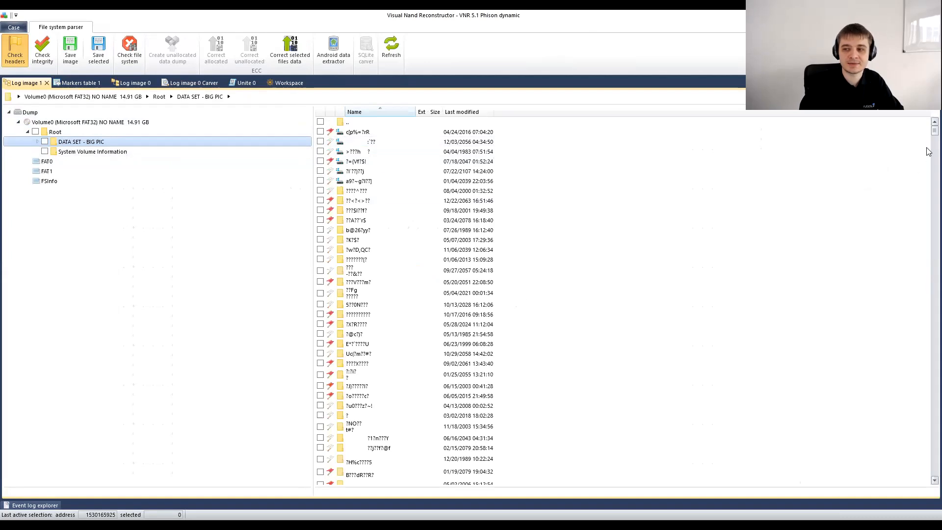
scroll(929, 151, "down", 10)
scroll(923, 344, "down", 15)
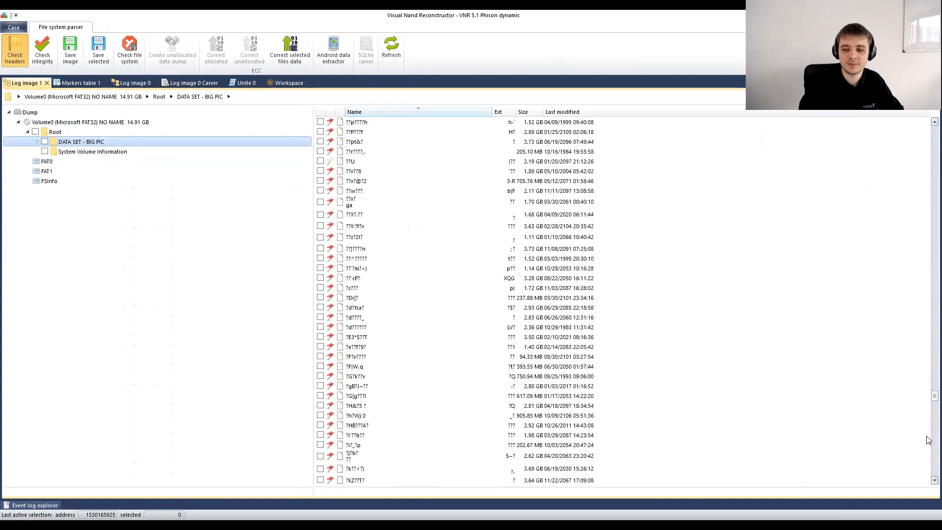
scroll(929, 440, "down", 10)
scroll(929, 286, "up", 15)
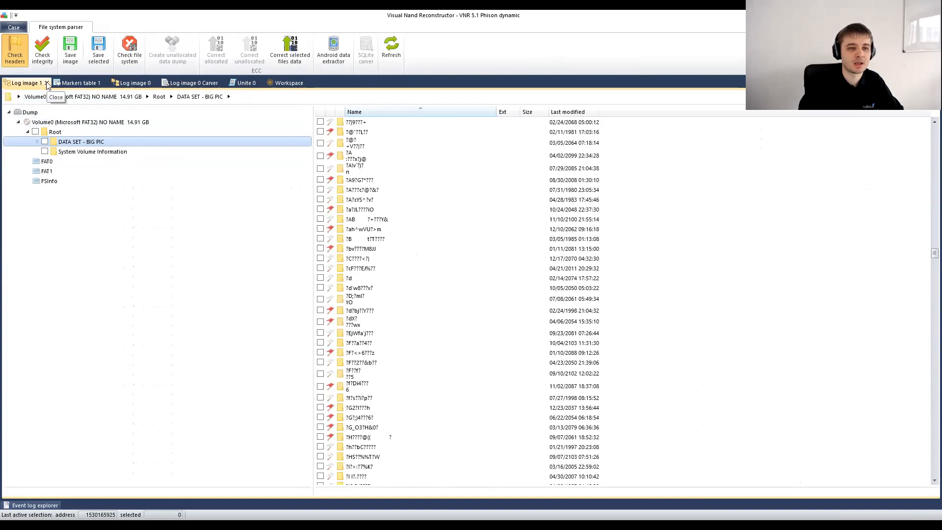
- Open the case file VNR 5.1 Sandisk rotation.case from the VNR 5.1 Sandisk rotation folder and load all its saved maps
left_click(294, 87)
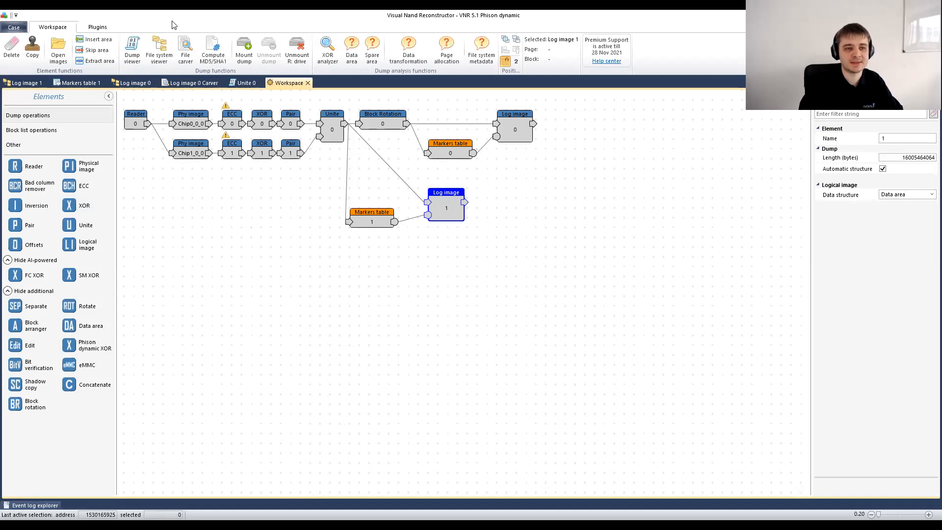
left_click(14, 28)
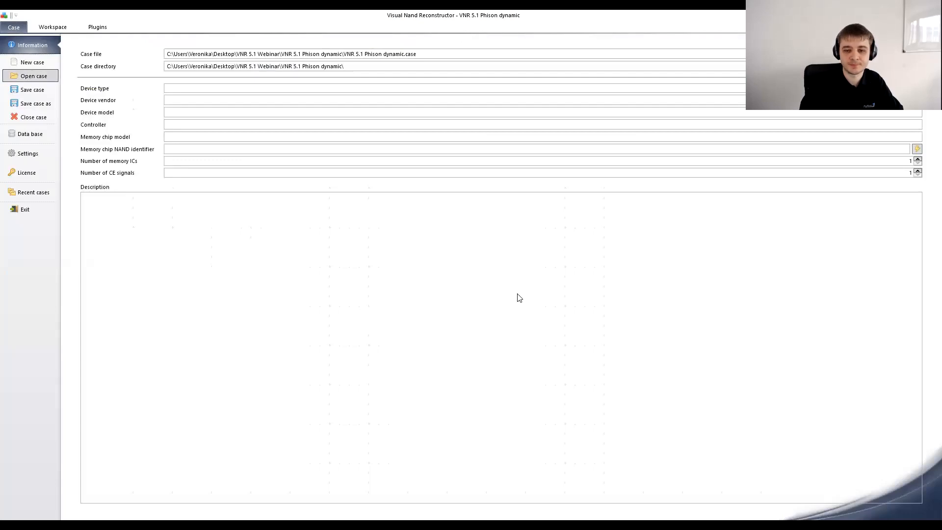
key("Return")
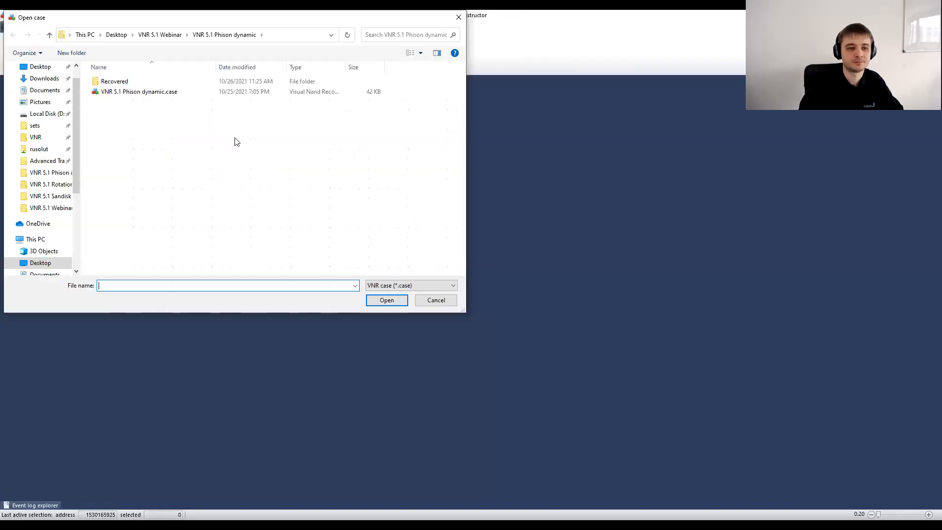
left_click(166, 36)
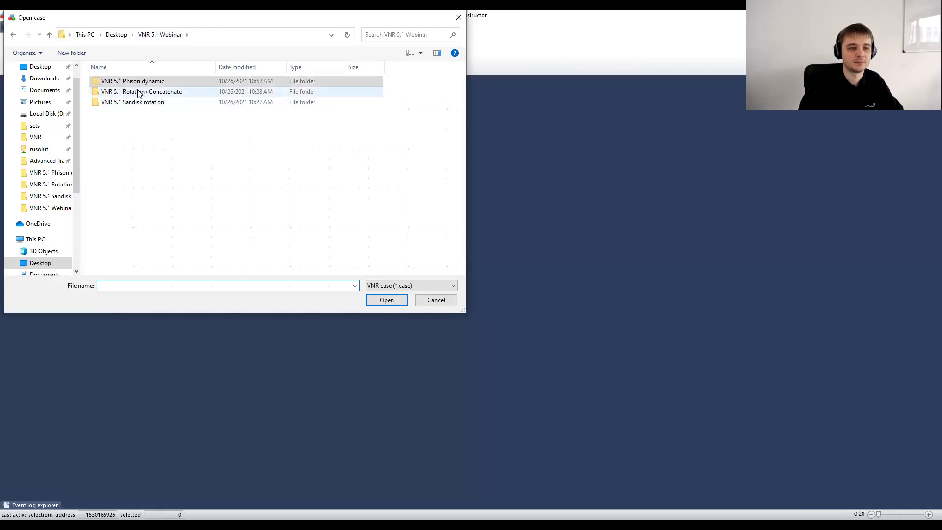
double_click(134, 104)
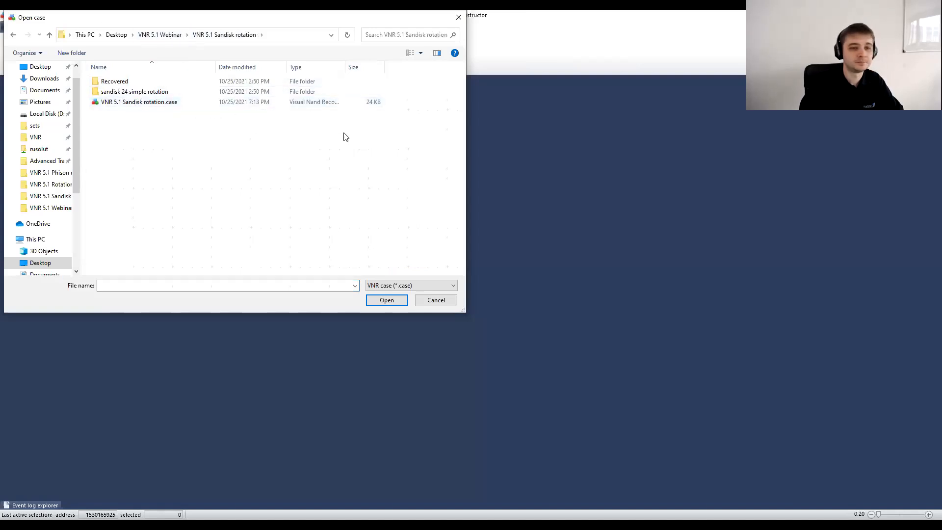
left_click(128, 103)
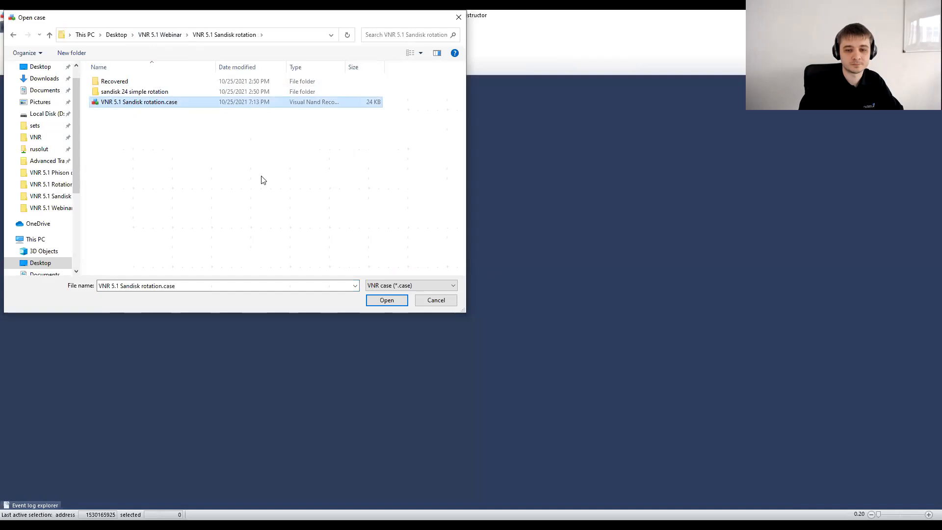
key("Return")
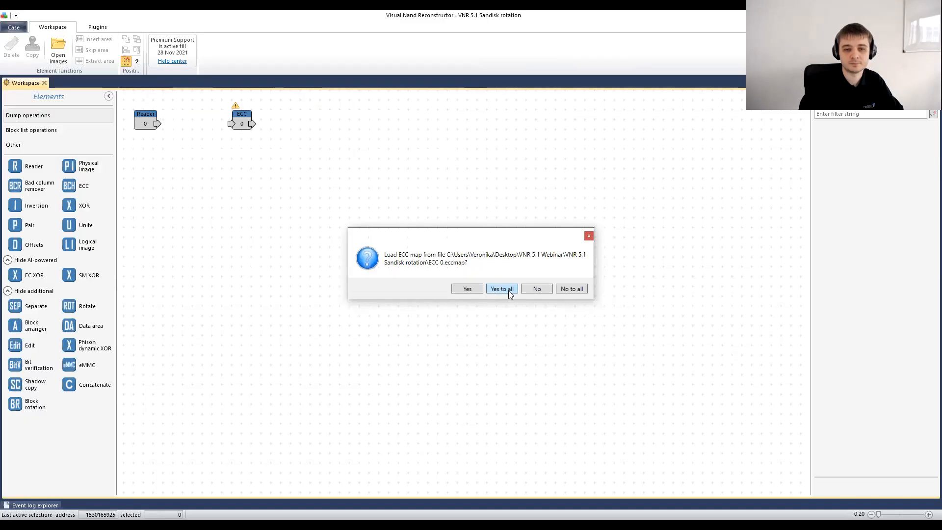
left_click(508, 290)
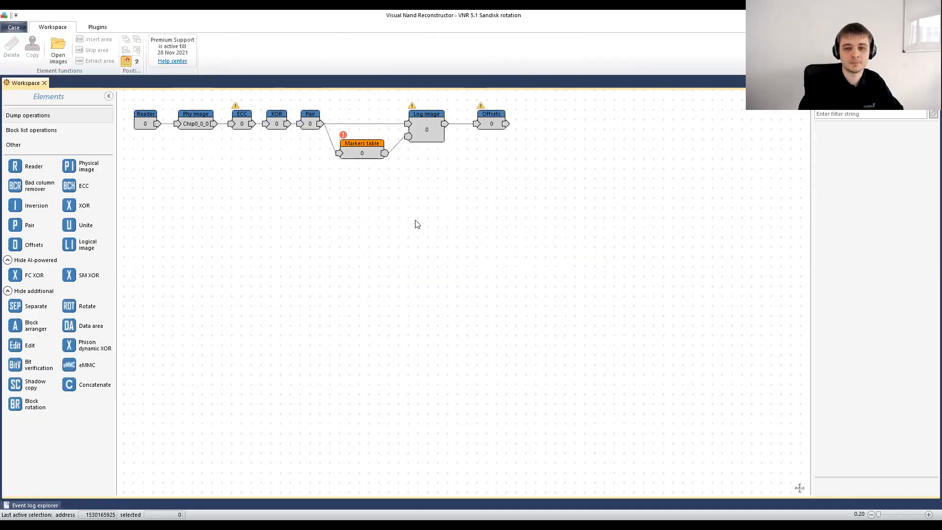
- Examine the properties of the Log image, ECC, XOR, Pair and Offsets elements in the Sandisk chain
left_click_drag(508, 114, 576, 114)
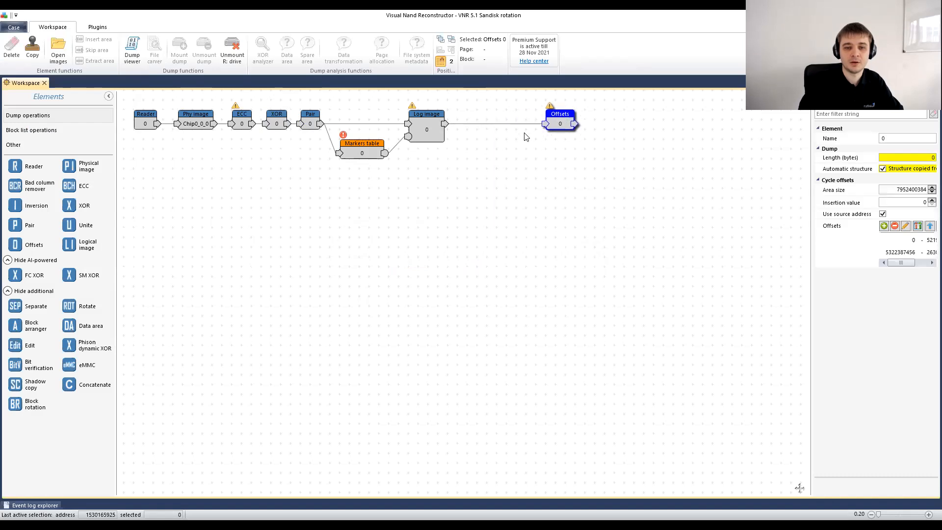
left_click_drag(431, 116, 438, 116)
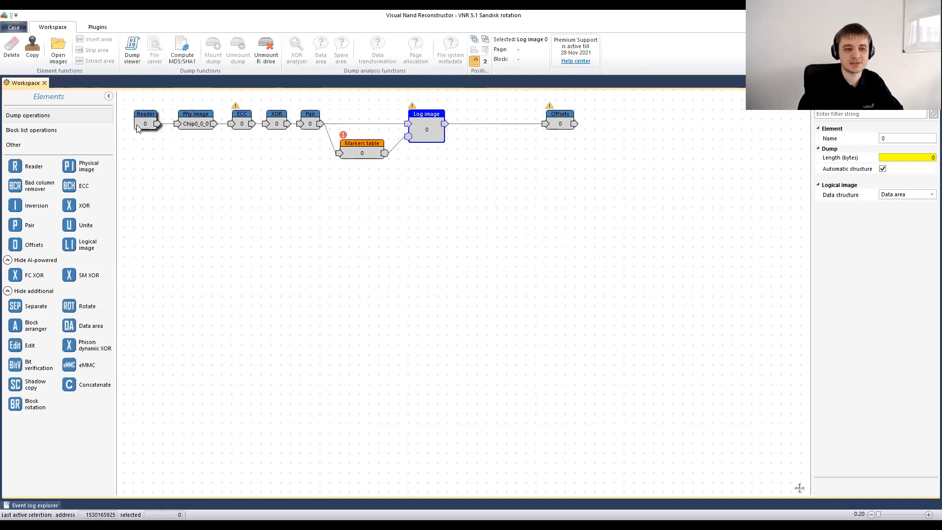
left_click(242, 125)
left_click(274, 127)
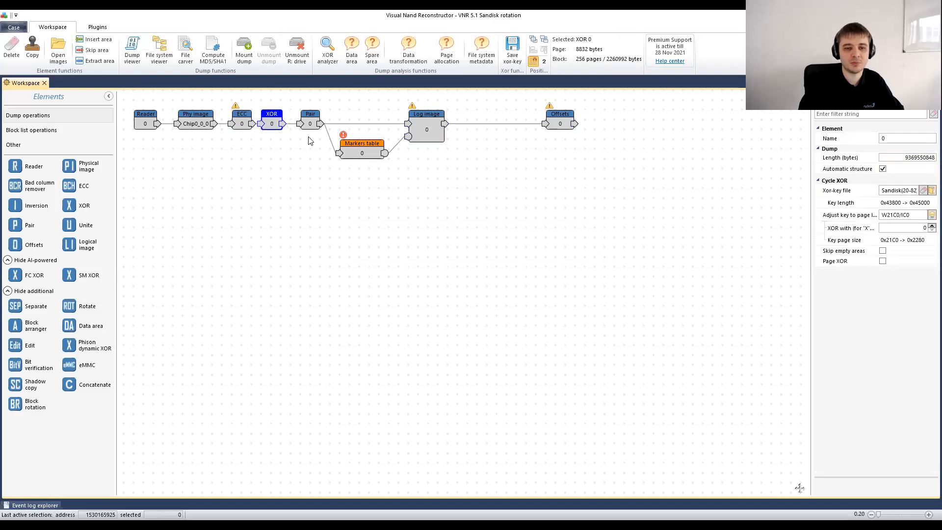
left_click(309, 122)
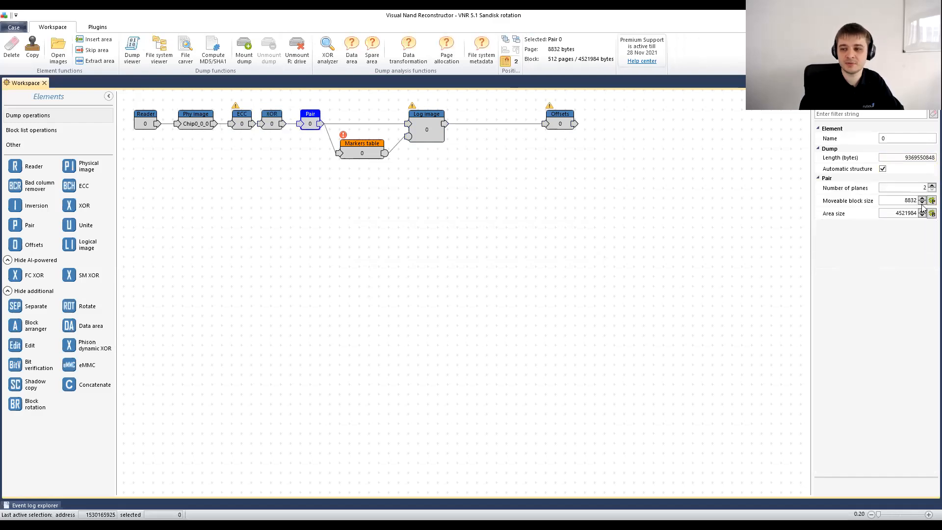
left_click_drag(812, 187, 778, 184)
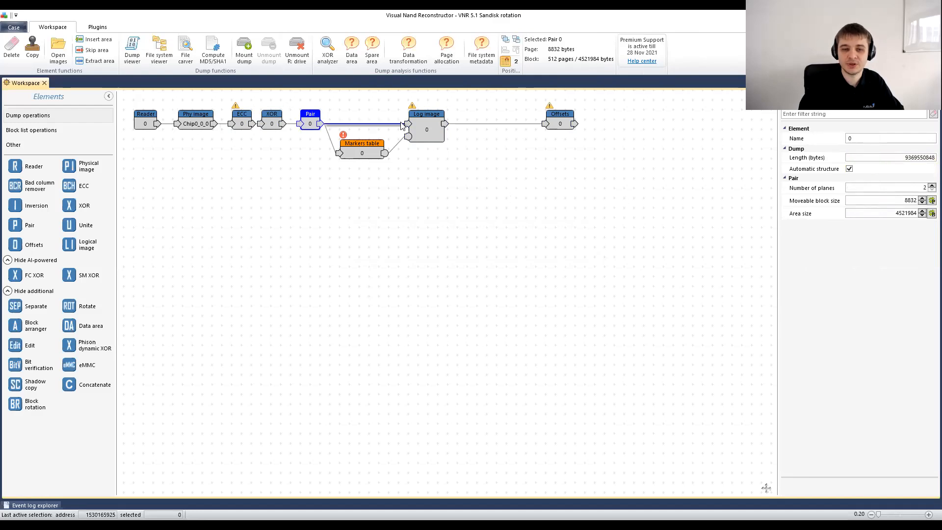
left_click_drag(557, 119, 518, 119)
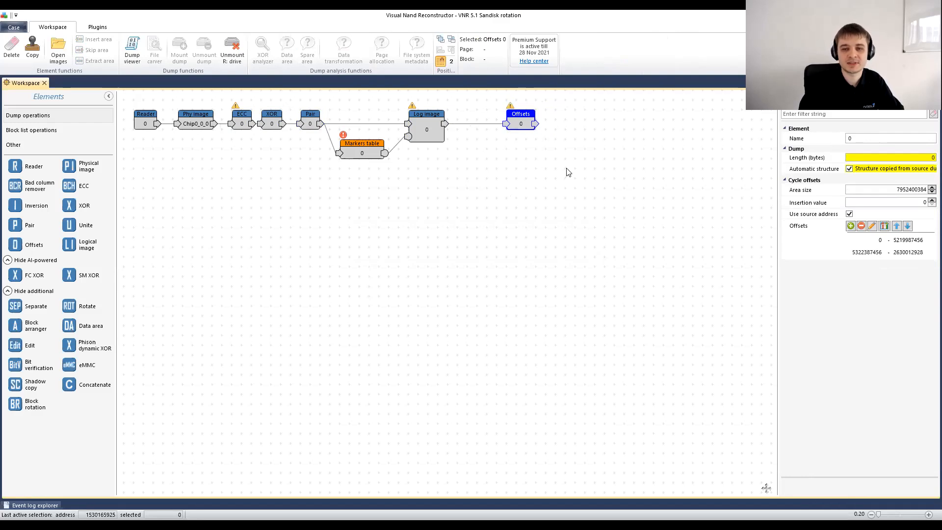
left_click_drag(524, 117, 519, 126)
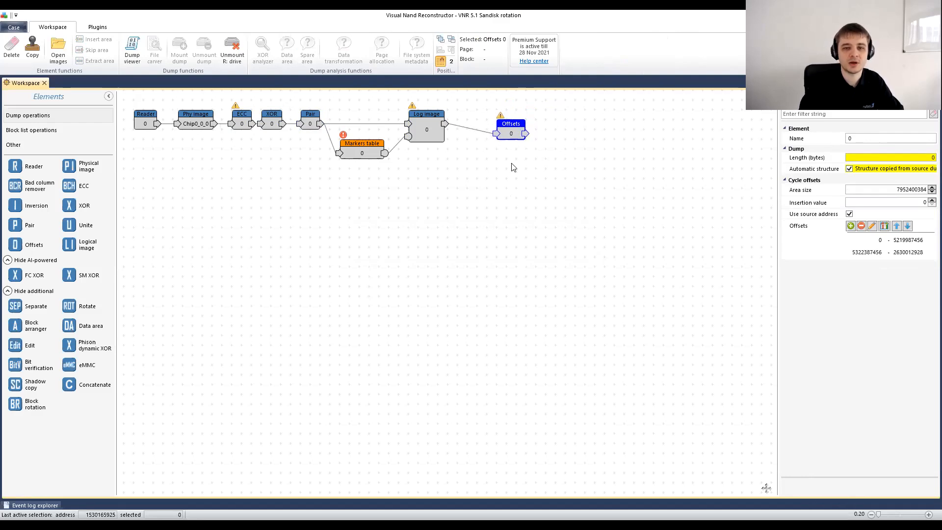
- Create the Markers table's logical image list with the Auto option
left_click(355, 149)
left_click(878, 188)
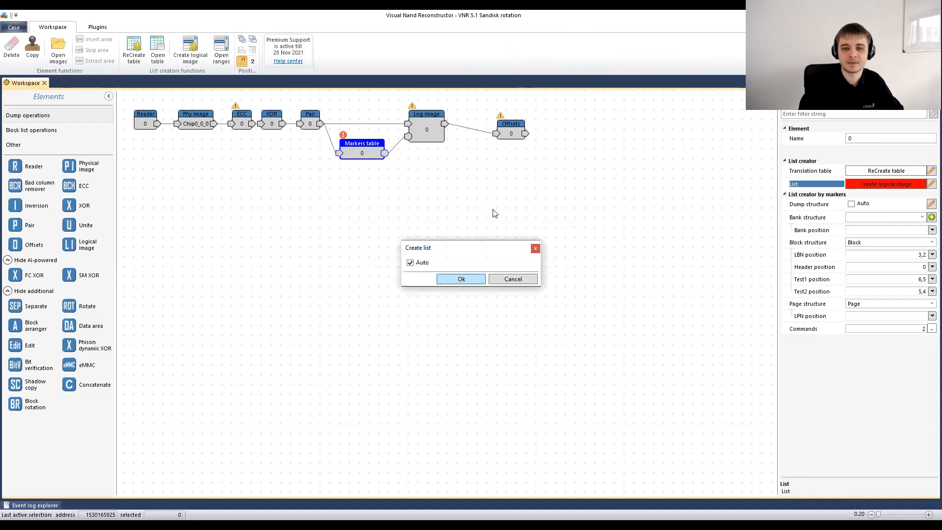
key("Return")
- Open the Offsets element in the file carver and run a search for files
left_click(511, 136)
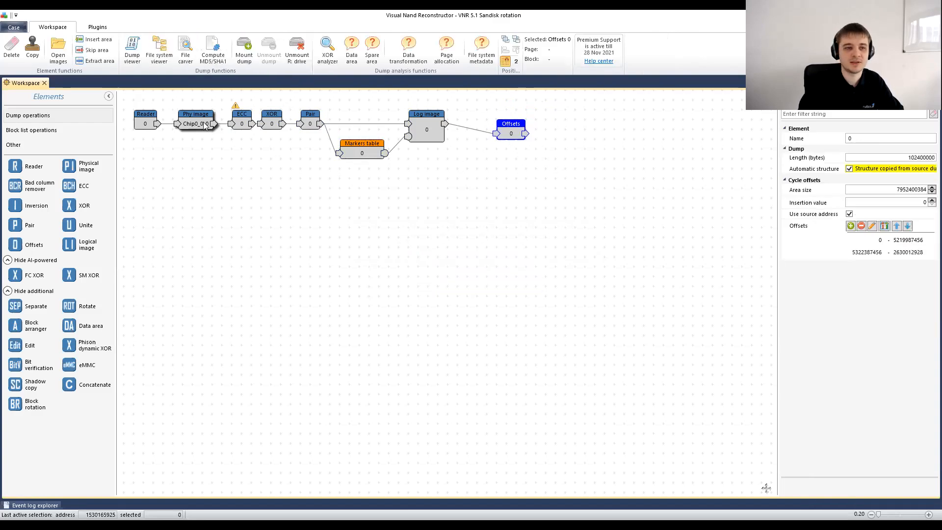
left_click(185, 49)
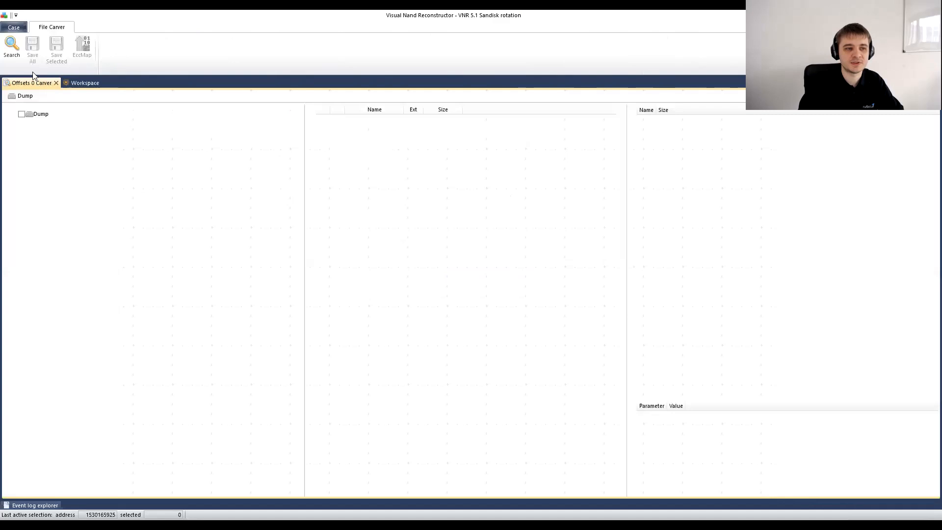
left_click(12, 55)
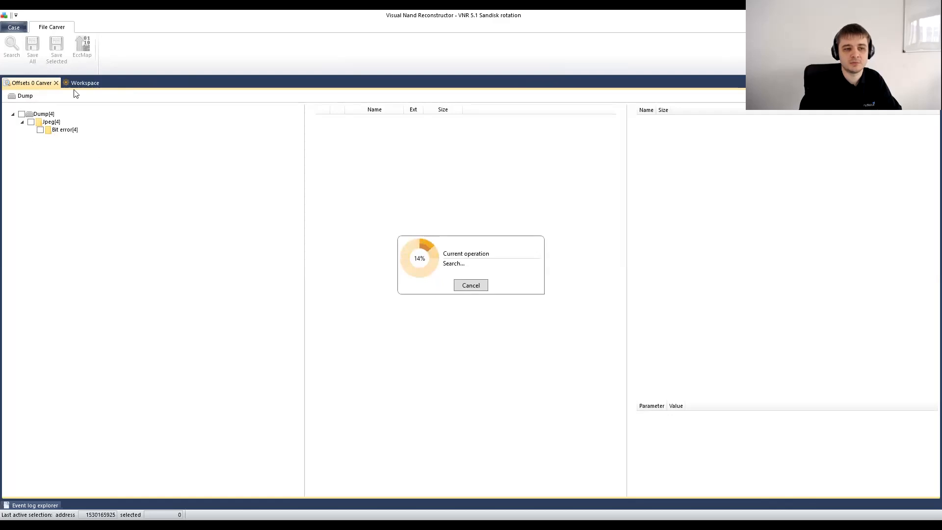
- Preview the first three carved JPEG files in the Bit error category
left_click(61, 130)
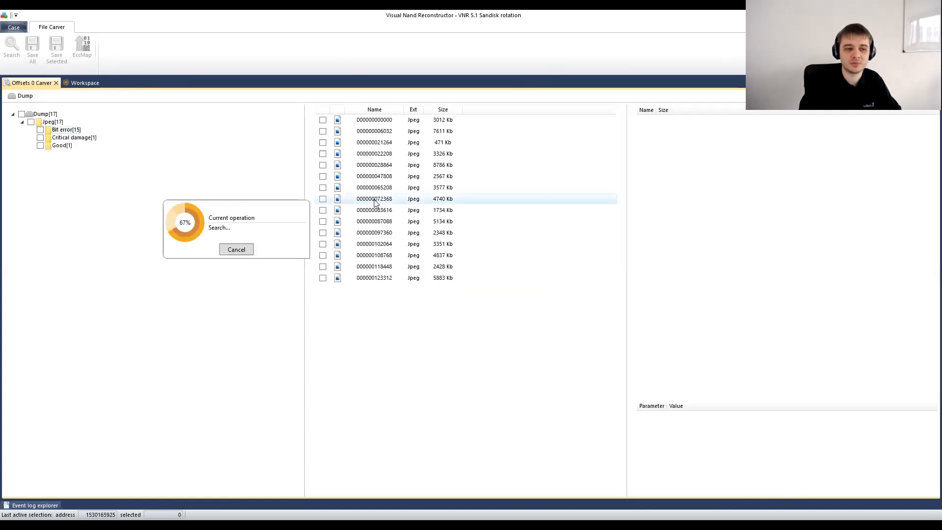
left_click(388, 121)
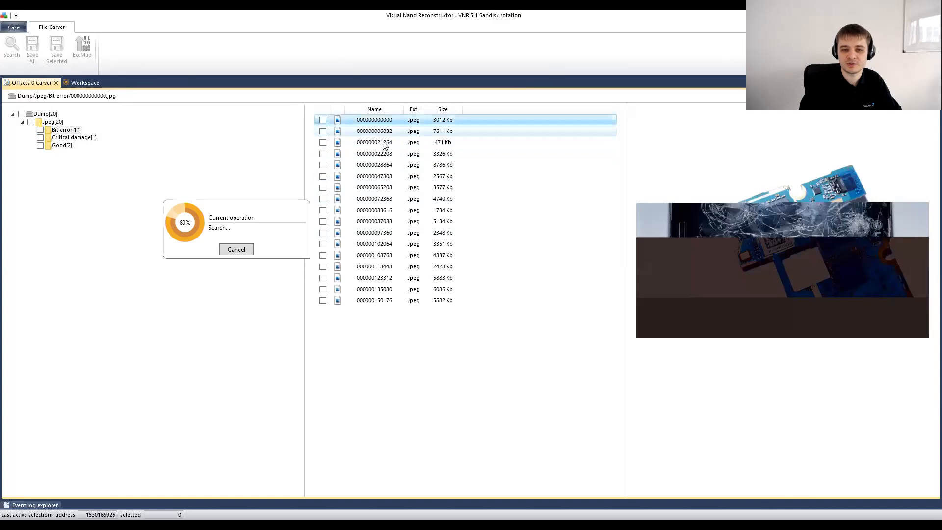
key("Down")
key("Down")
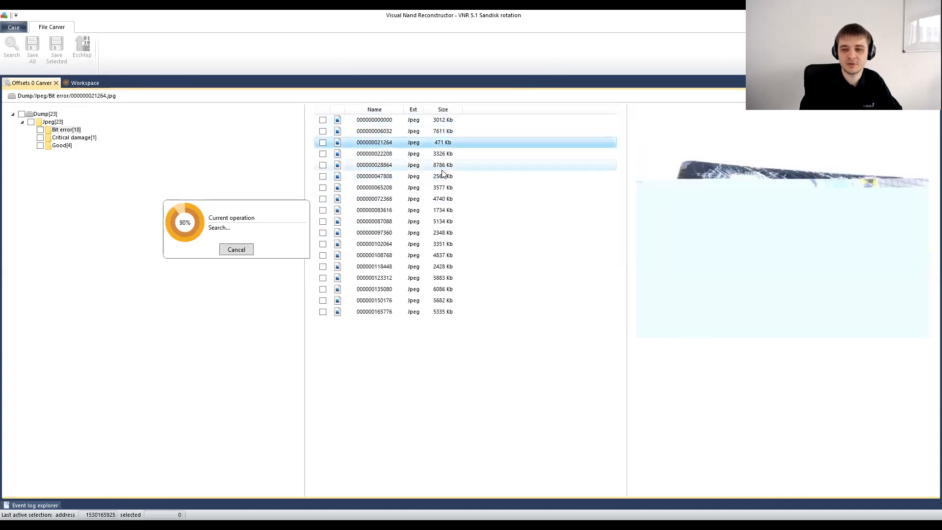
left_click(385, 132)
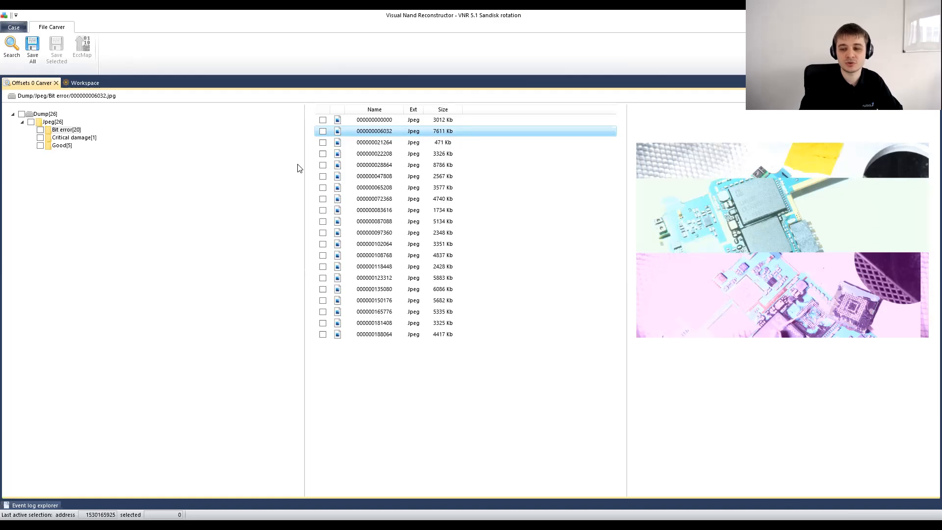
- Return to the workspace and move the Offsets, Log image and Markers table elements farther from Pair to free space in the chain
left_click(83, 84)
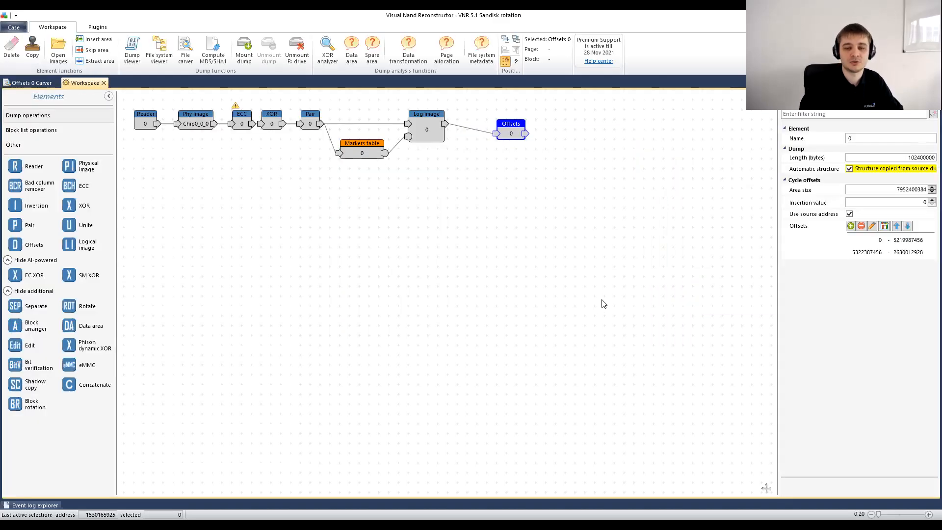
left_click_drag(512, 127, 531, 117)
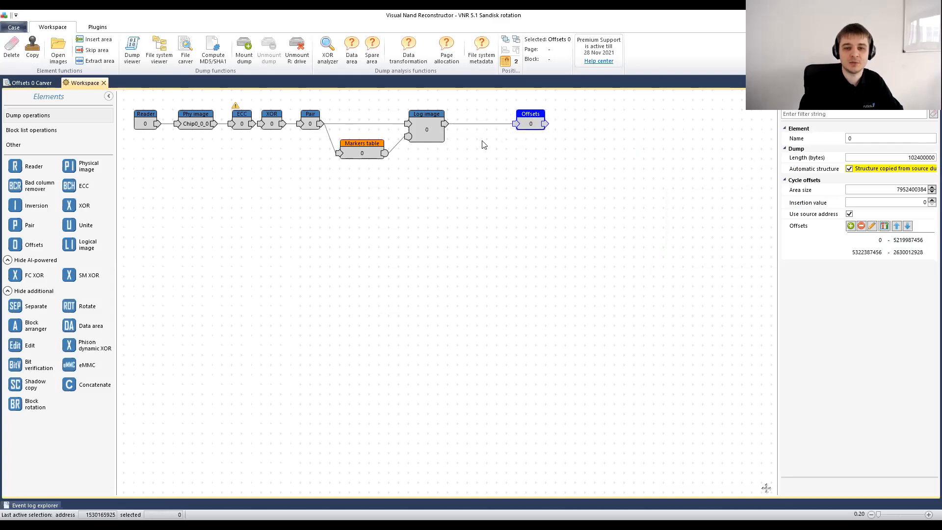
left_click(480, 123)
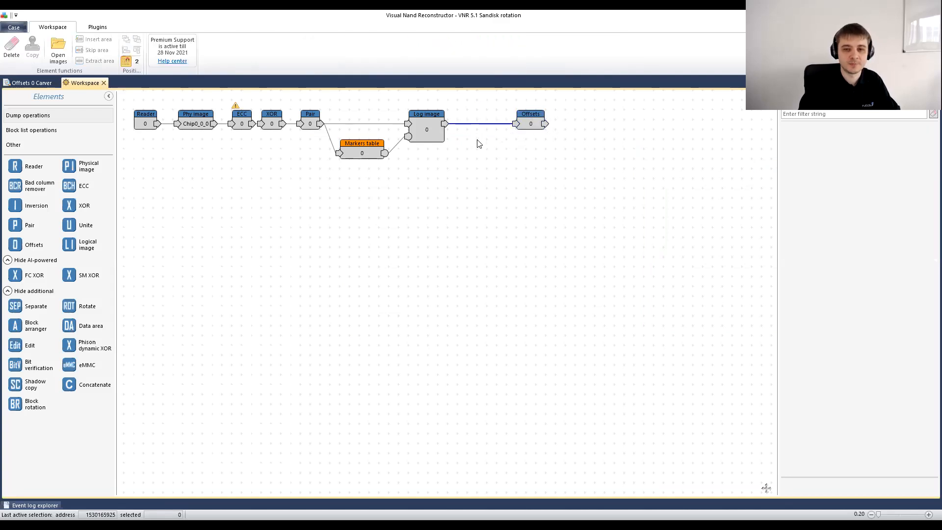
mouse_move(421, 117)
left_mouse_down()
mouse_move(465, 116)
mouse_move(430, 107)
left_mouse_up()
left_click_drag(356, 142, 418, 155)
left_click(435, 106)
left_click_drag(436, 106, 474, 116)
left_click_drag(418, 154, 429, 154)
- Delete Pair's output links and insert a Block rotation element after Pair, feeding both the Log image and the Markers table
left_click(358, 175)
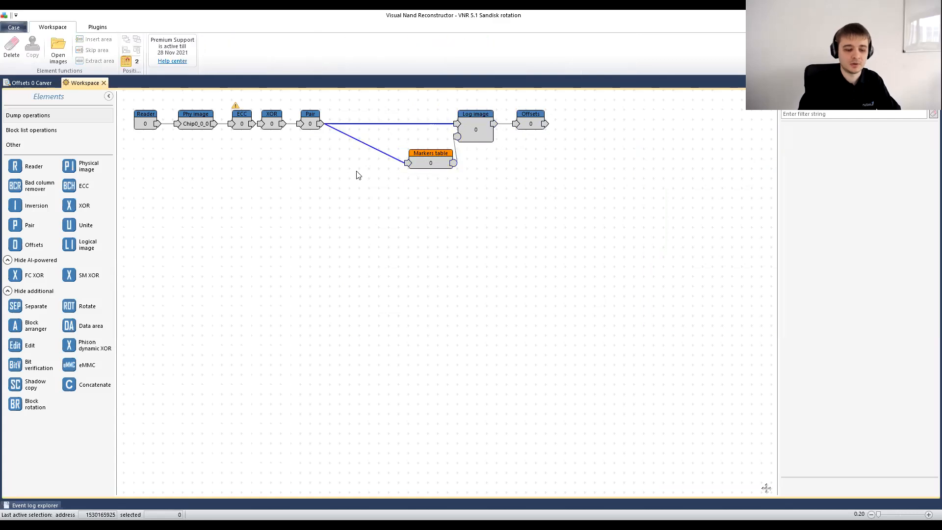
key("Delete")
left_click_drag(43, 403, 368, 143)
left_click_drag(380, 133, 457, 125)
mouse_move(388, 124)
left_mouse_down()
mouse_move(406, 165)
mouse_move(434, 157)
mouse_move(431, 148)
left_mouse_up()
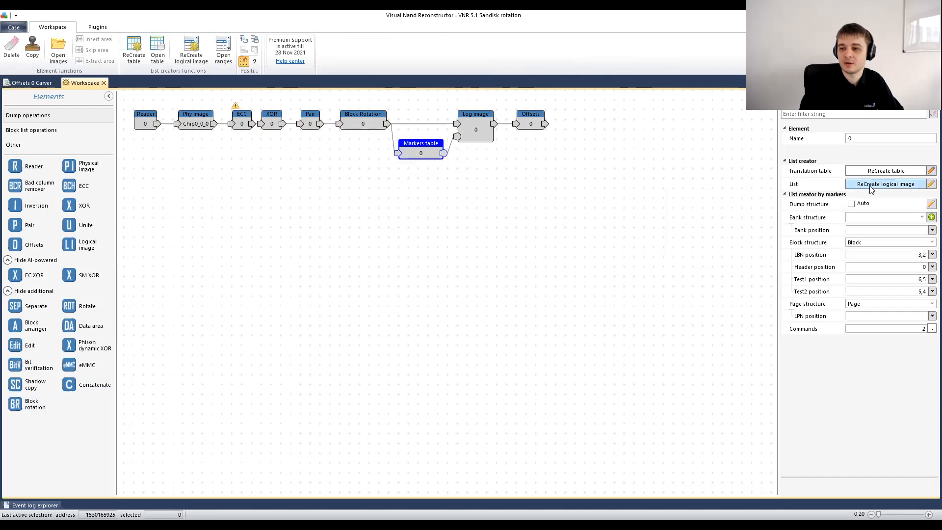
- Recreate the Markers table's logical image list with the Auto option and close the old Offsets carving results
left_click(849, 185)
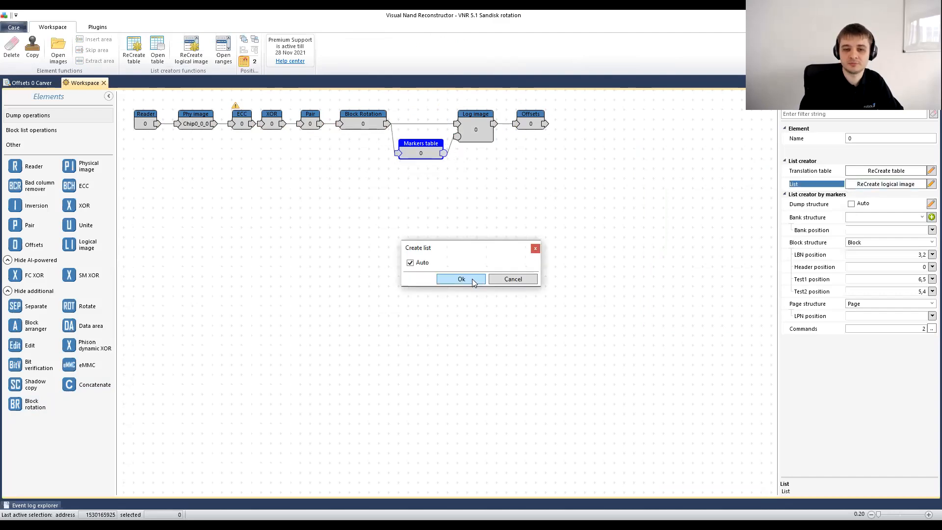
left_click(461, 279)
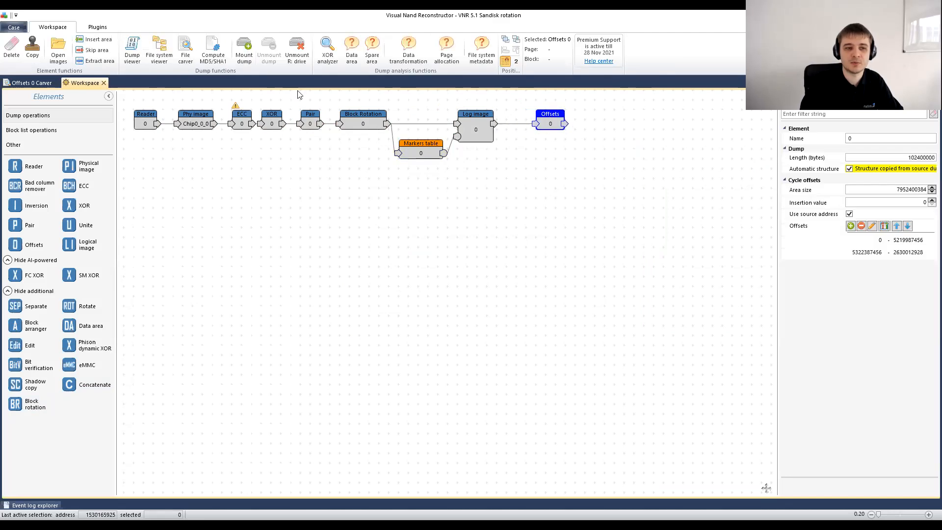
left_click(56, 83)
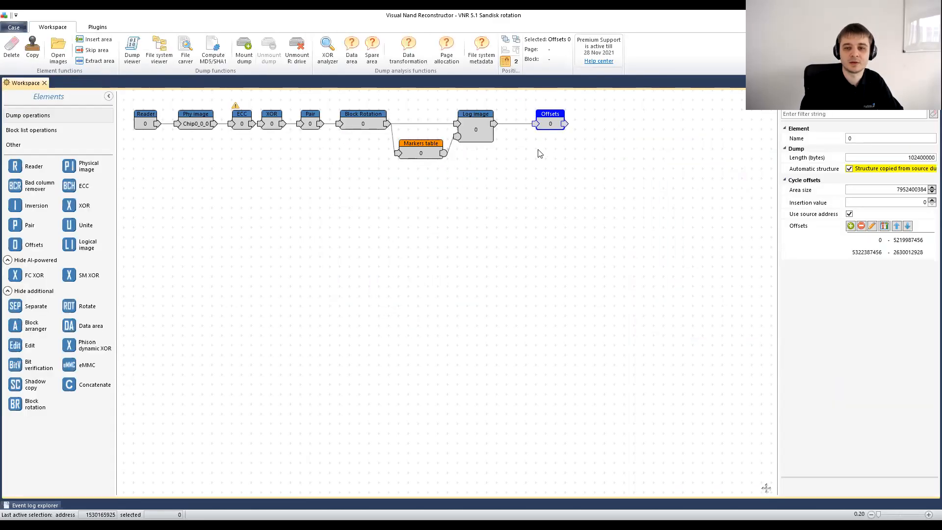
left_click(183, 56)
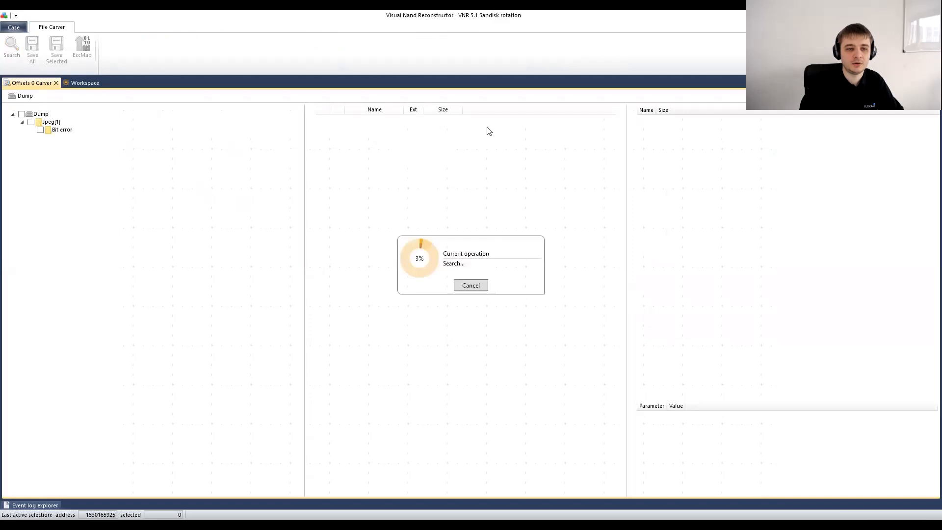
left_click(463, 171)
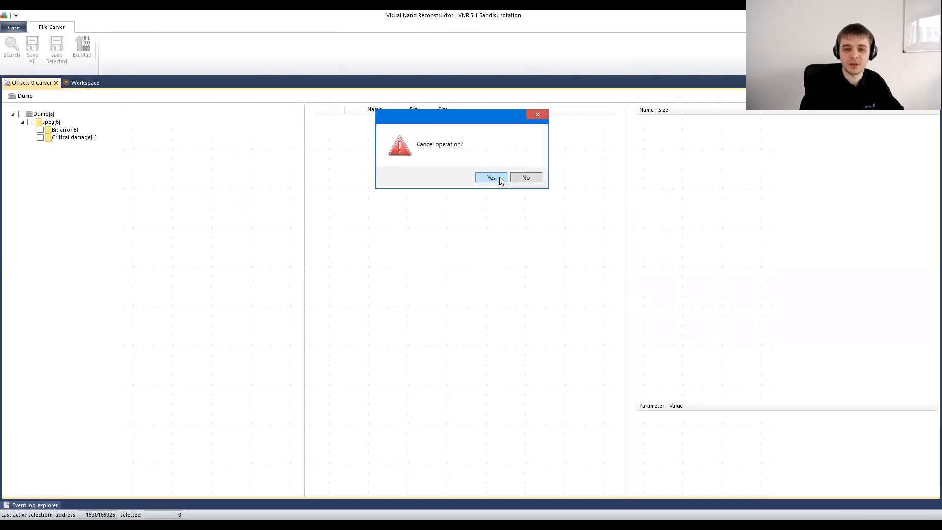
left_click(86, 83)
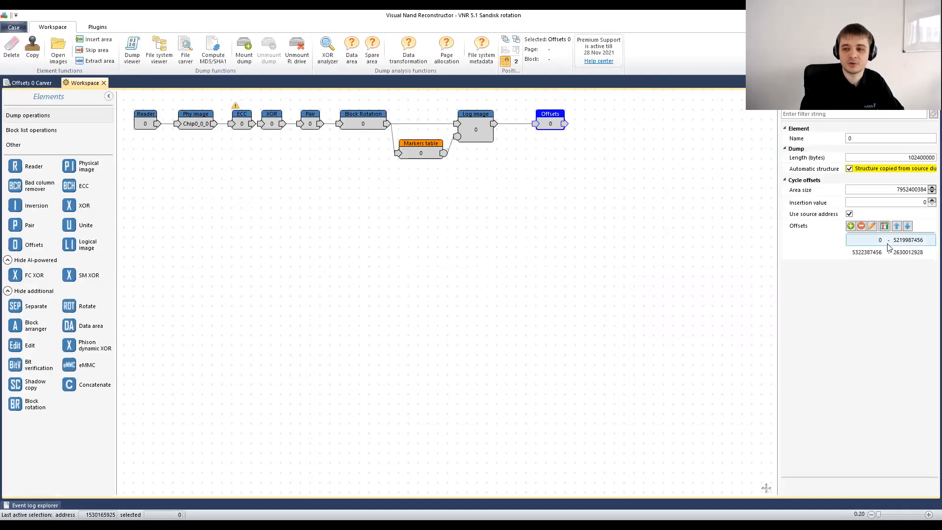
- Check the rotation settings of the Block Rotation element and the plane settings of the Pair element
left_click(356, 119)
left_click(916, 214)
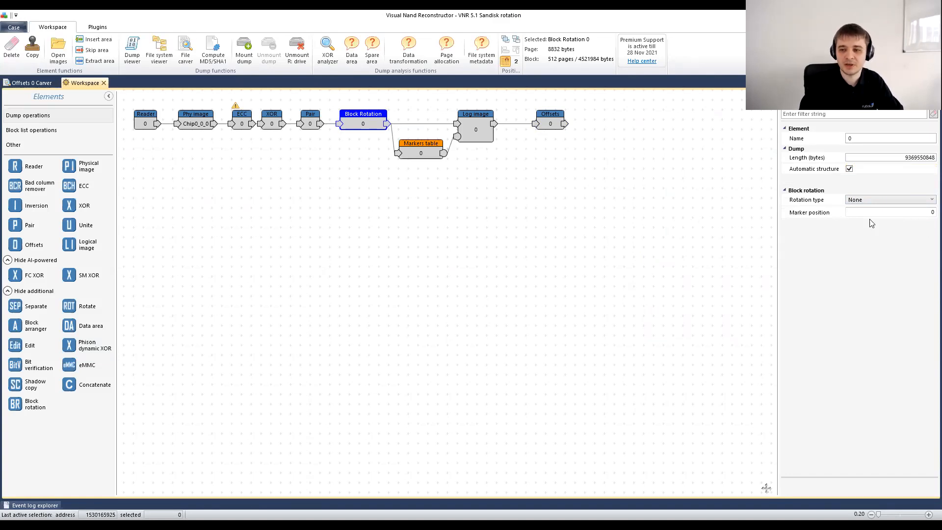
left_click(311, 121)
left_click(924, 187)
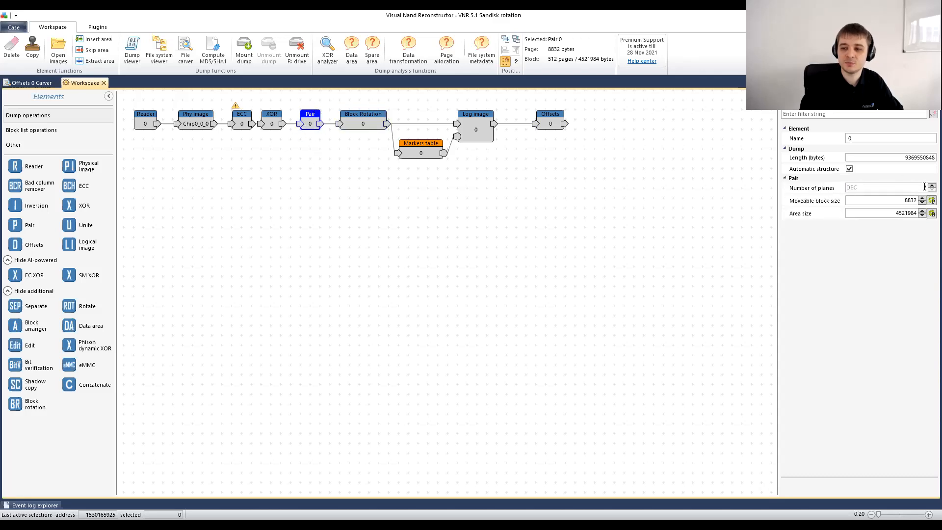
left_click(365, 122)
left_click(311, 125)
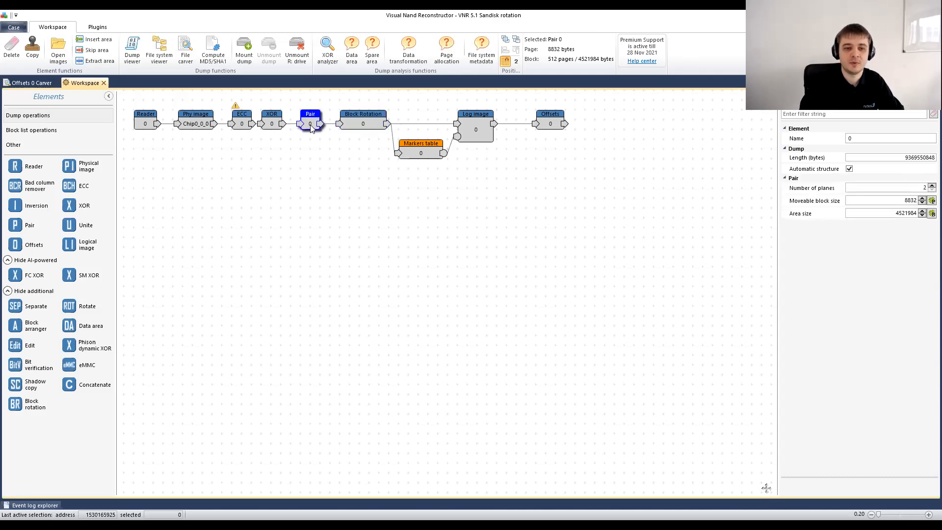
- Open the Pair dump in the bitmap viewer and turn on block highlighting partway through the dump
double_click(311, 125)
left_click_drag(929, 112, 927, 179)
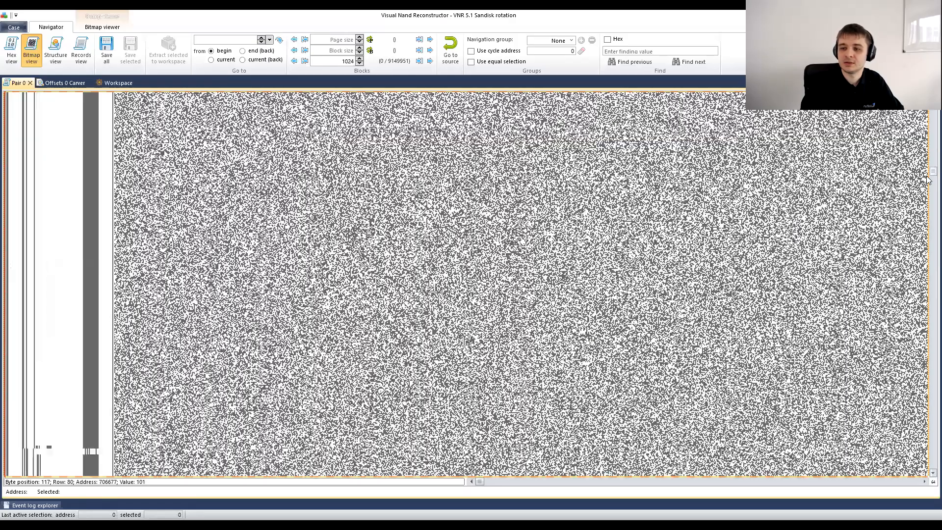
scroll(44, 299, "down", 10)
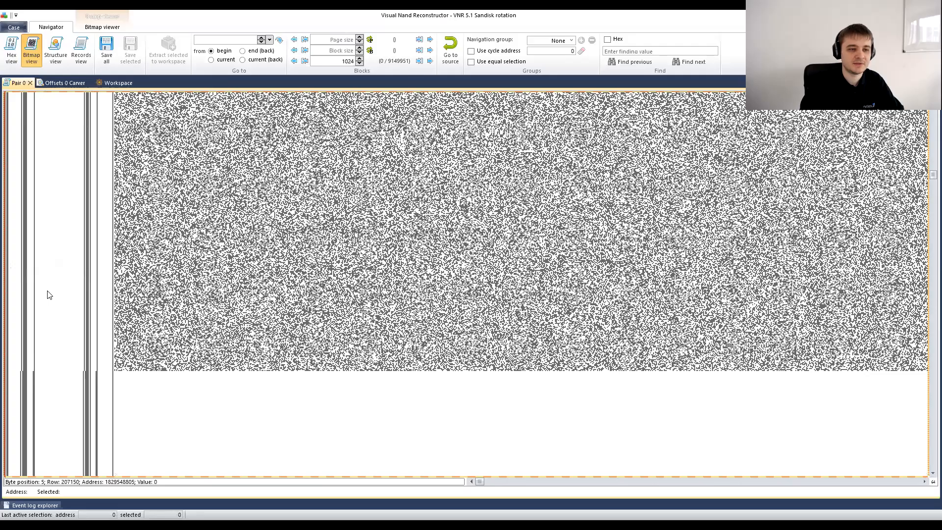
scroll(54, 282, "down", 6)
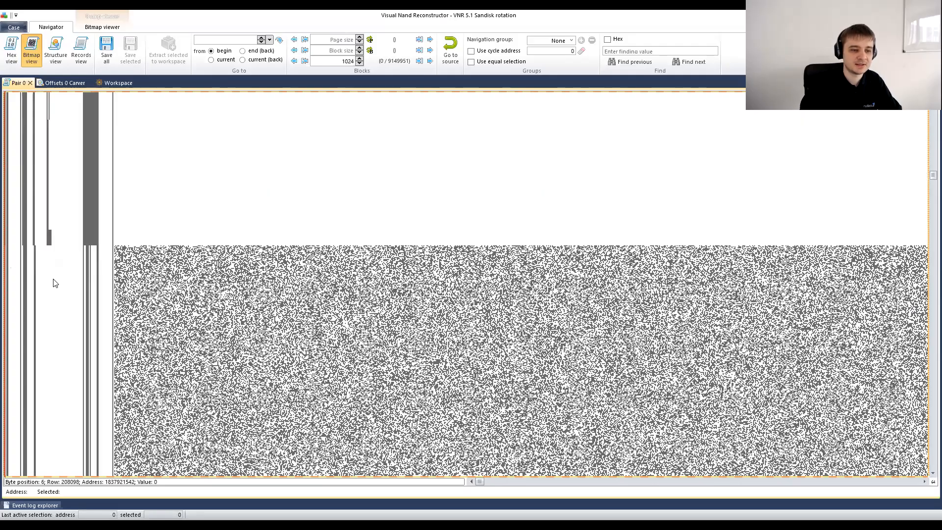
scroll(55, 283, "down", 3)
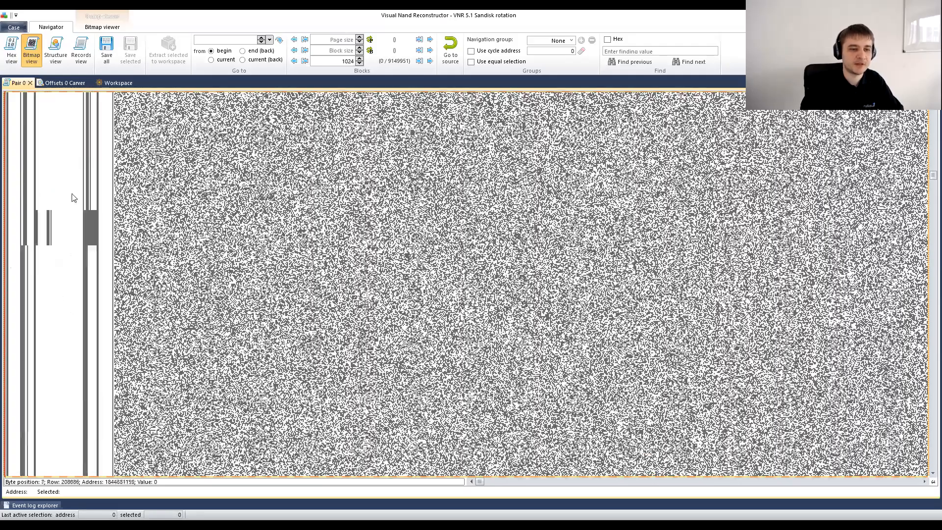
left_click(97, 29)
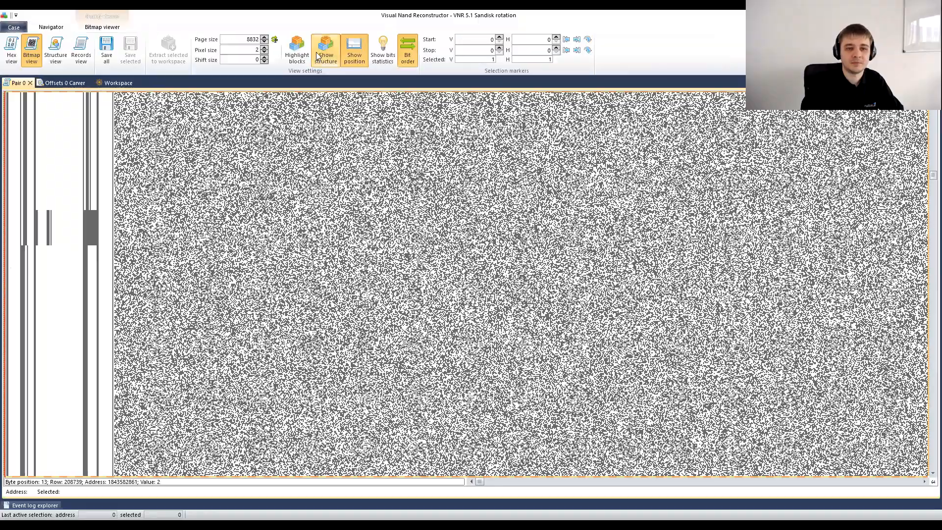
left_click(297, 49)
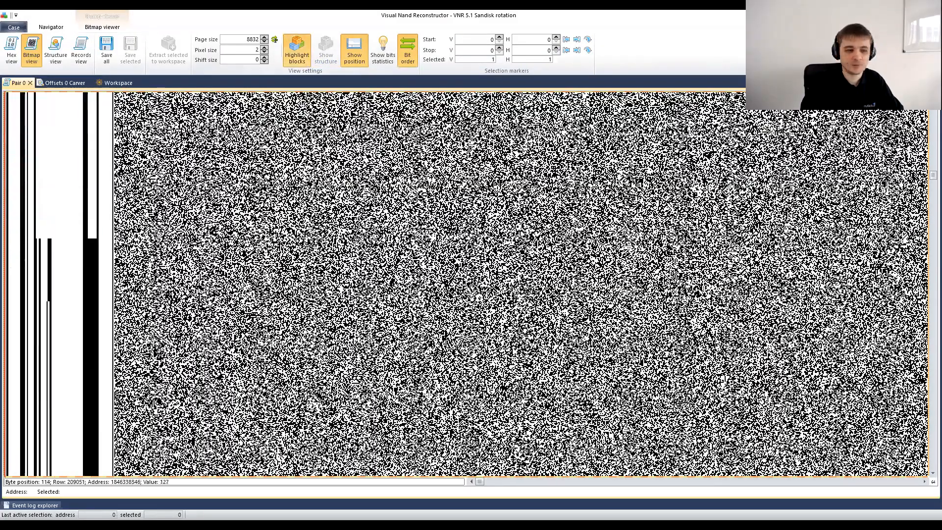
- Examine the service-area patterns at the start of pages across several highlighted blocks of the Pair dump
scroll(377, 178, "down", 14)
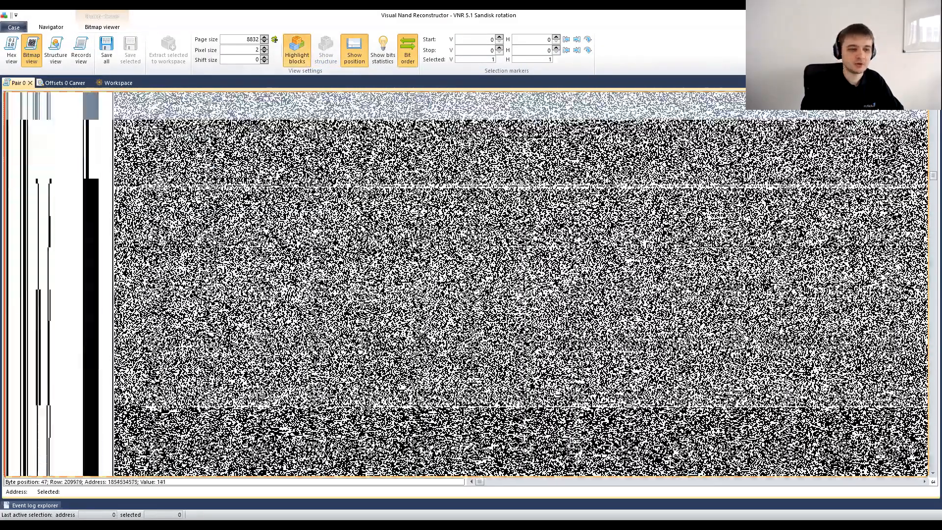
scroll(492, 234, "down", 10)
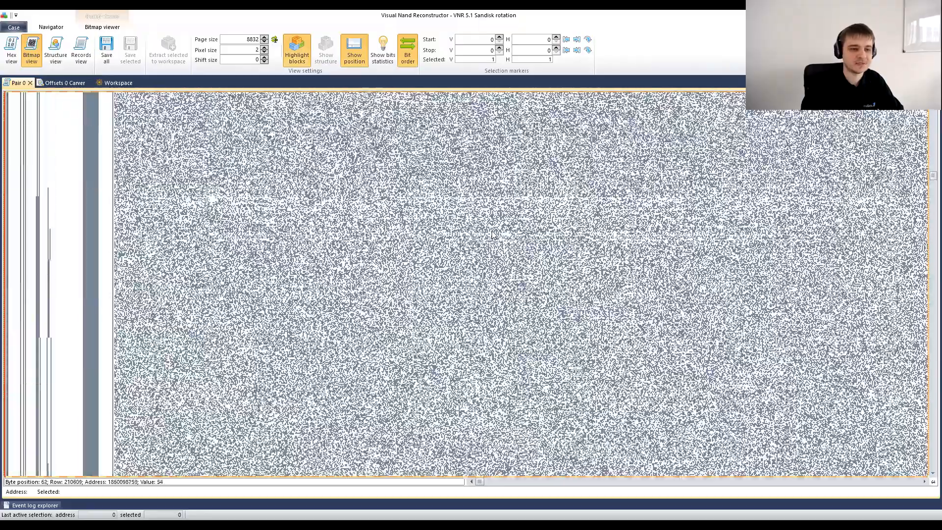
scroll(493, 234, "down", 5)
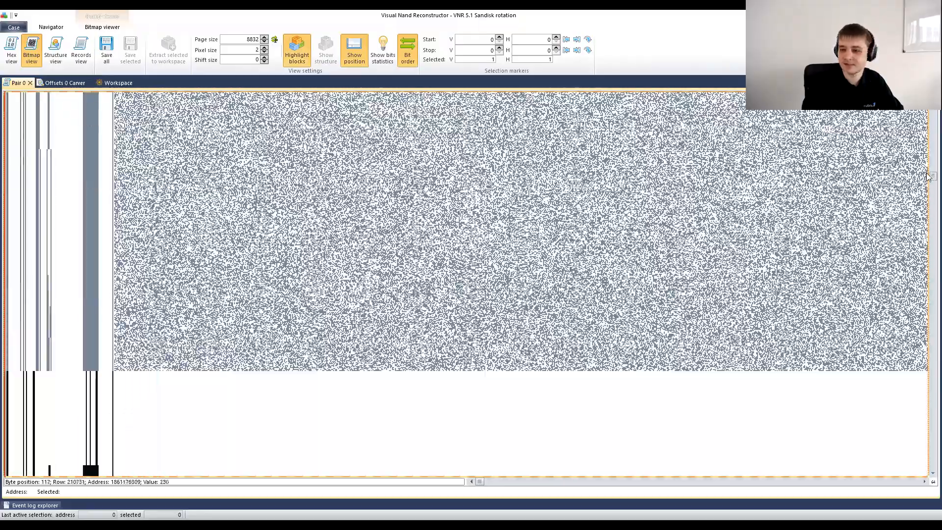
left_click_drag(928, 177, 927, 218)
scroll(387, 353, "down", 1)
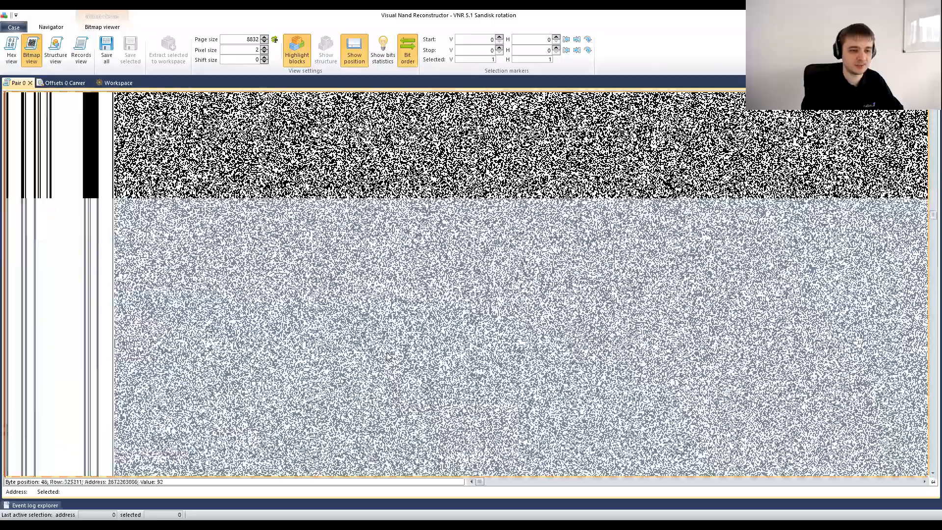
scroll(387, 356, "down", 8)
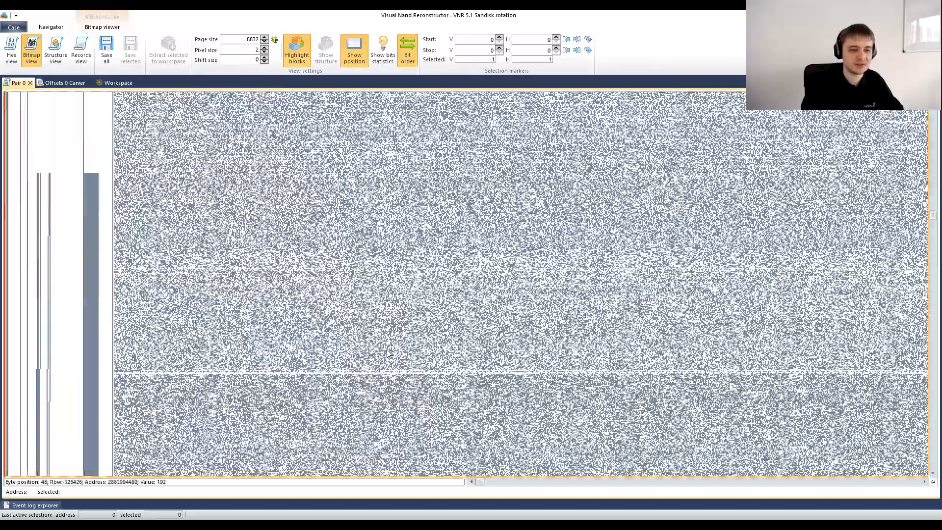
scroll(387, 354, "down", 6)
scroll(45, 282, "down", 1)
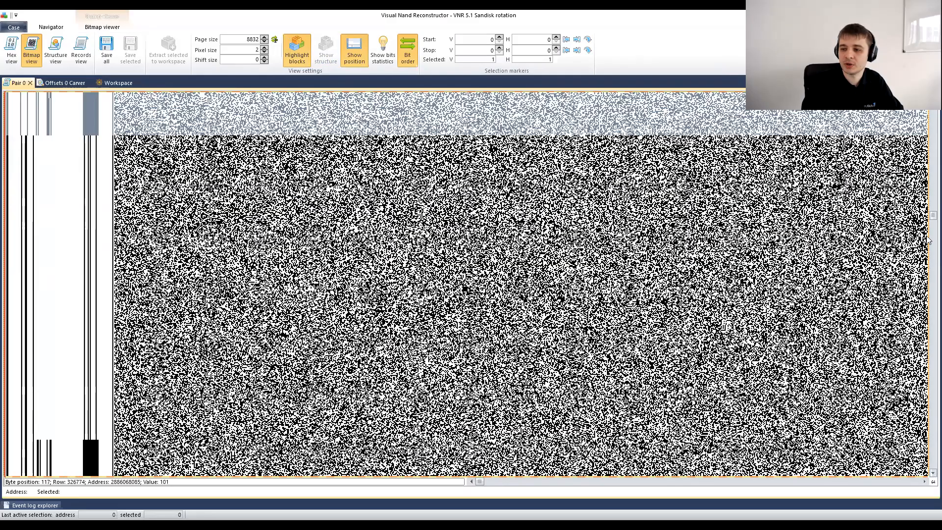
left_click_drag(929, 221, 927, 255)
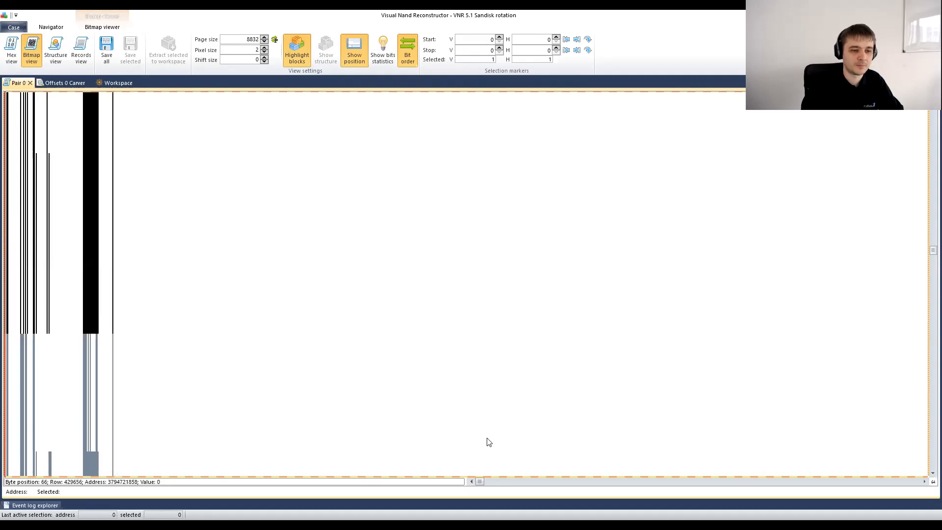
scroll(225, 304, "down", 6)
scroll(218, 307, "down", 5)
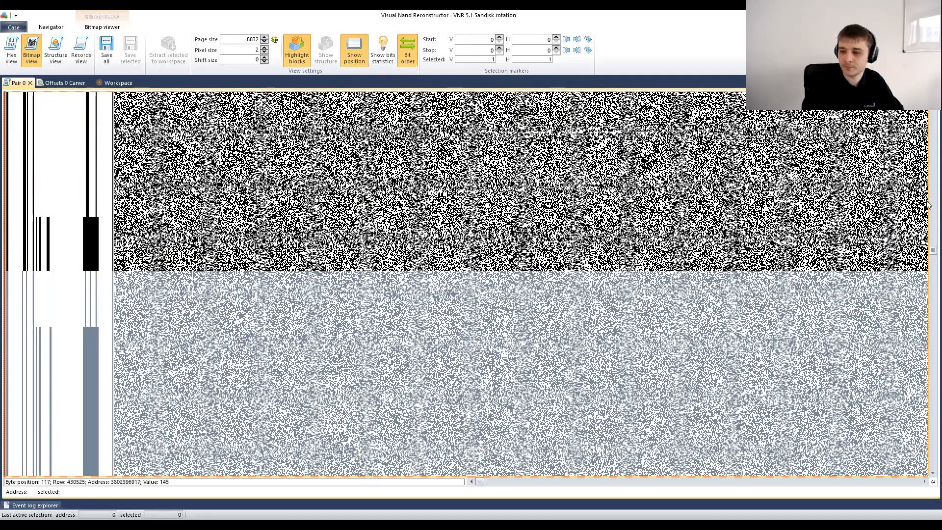
left_click_drag(929, 250, 929, 282)
scroll(299, 300, "up", 6)
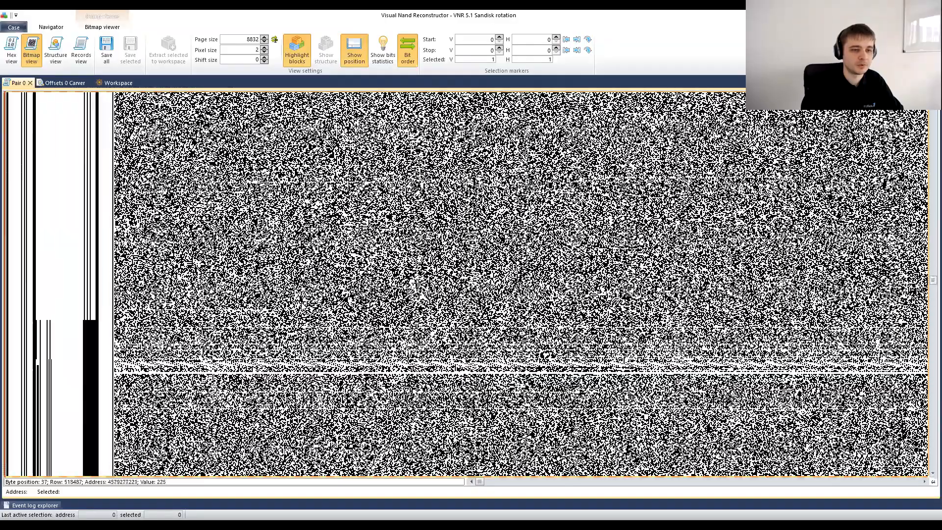
scroll(298, 300, "up", 10)
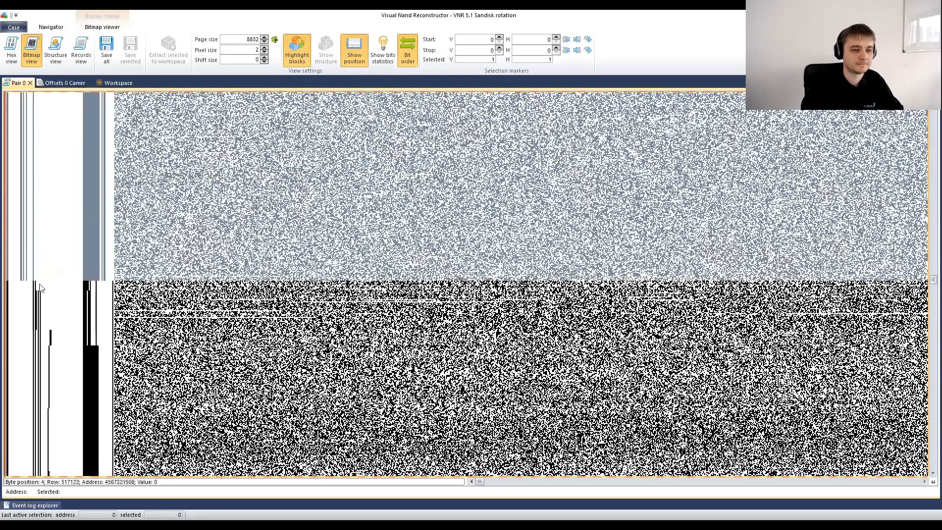
- Mark a service-area byte near a block boundary and show the hex view beside the bitmap of the Pair dump
left_click(37, 282)
left_click(35, 283)
scroll(67, 278, "up", 10)
scroll(65, 294, "down", 2)
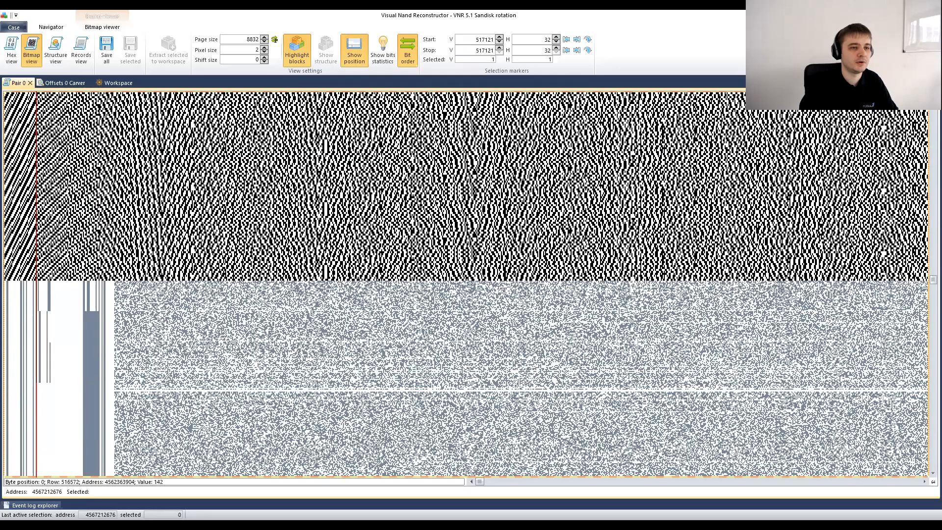
left_click(11, 52)
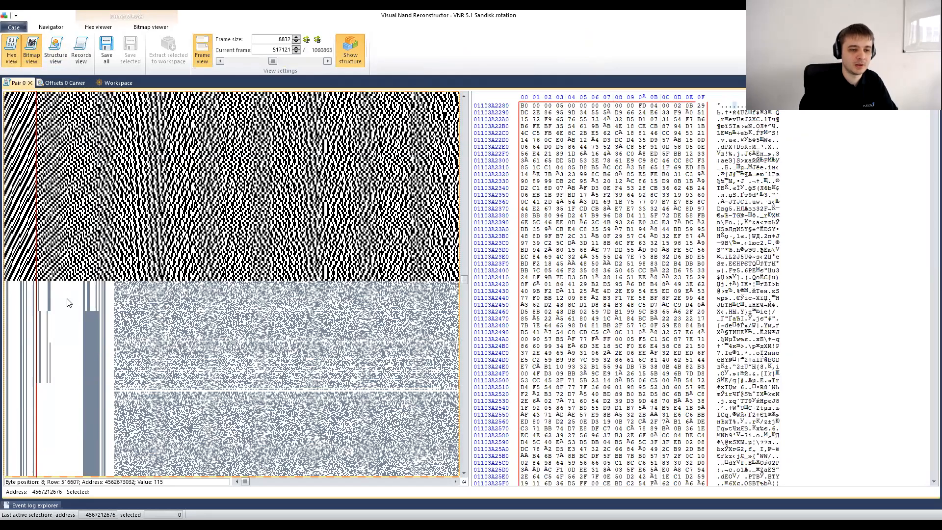
left_click(41, 298)
scroll(40, 298, "up", 2)
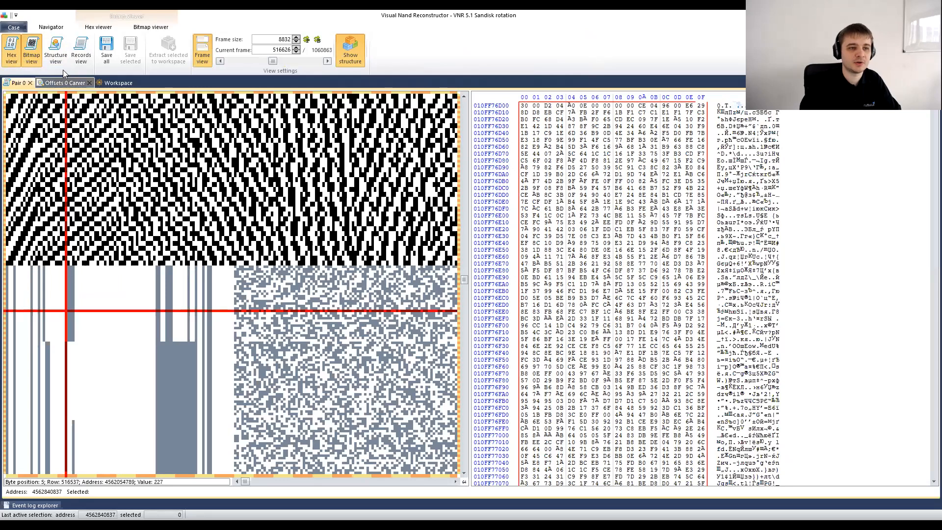
- Show the structure view of the Pair dump and open the Page level inside Block
left_click(56, 49)
double_click(579, 316)
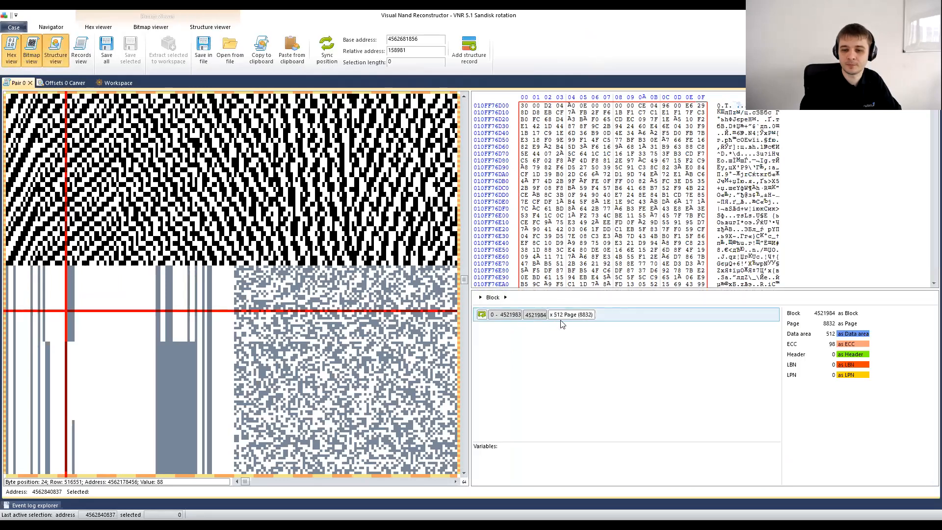
double_click(555, 316)
- Inspect the marker bytes at relative addresses 4 and 5 around the block boundary in the hex view
left_click(201, 266)
left_click(39, 268)
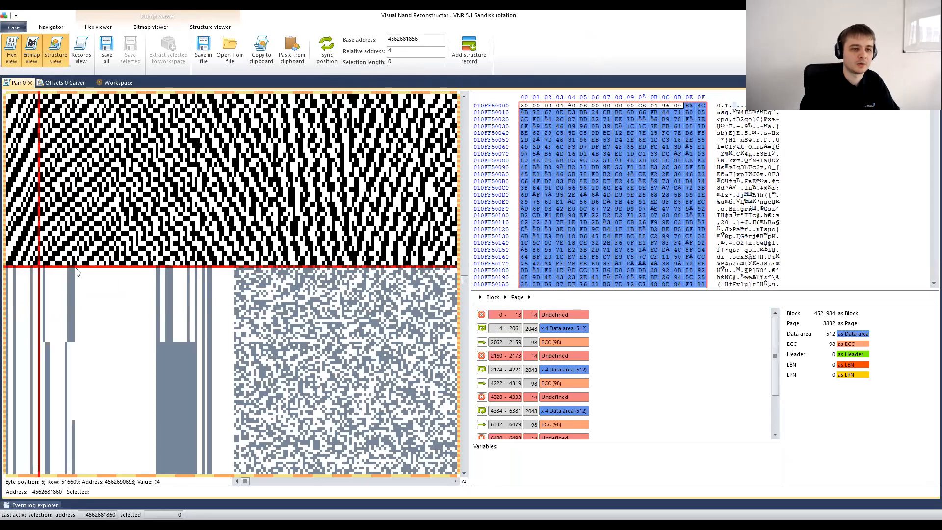
left_click(69, 266)
left_click(70, 265)
left_click(93, 267, "shift")
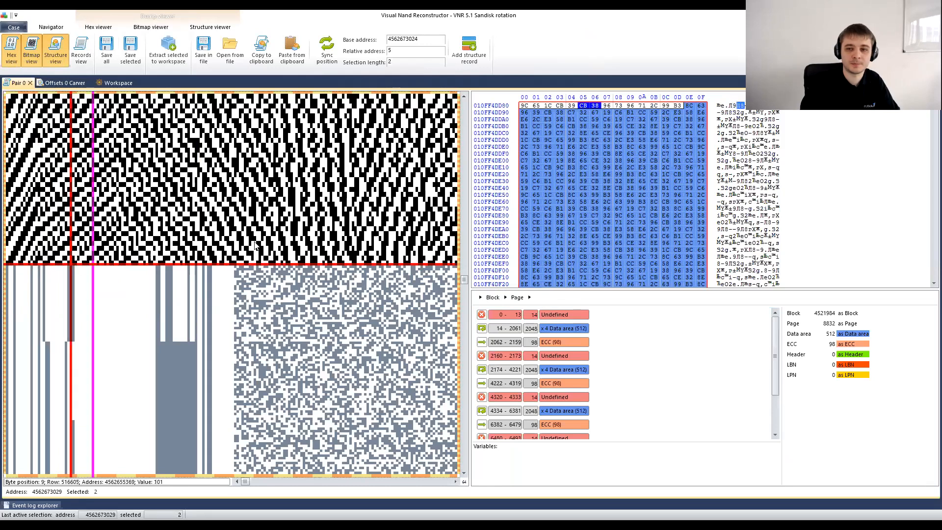
left_click(572, 107)
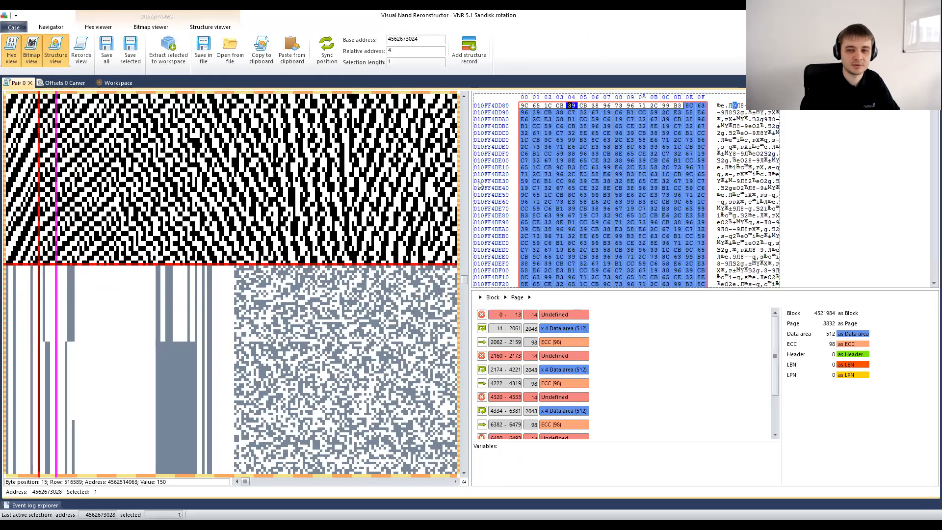
left_click(42, 267)
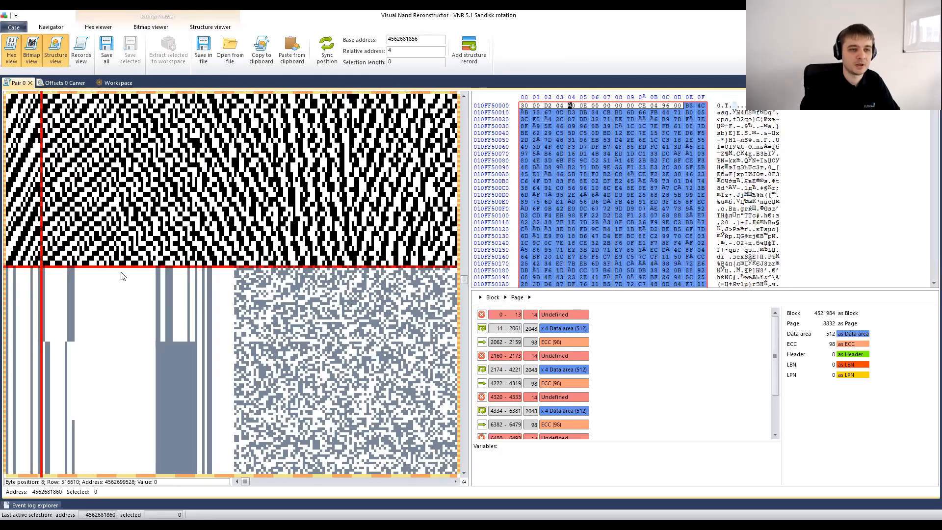
- Return to the workspace and set the Block Rotation element's rotation type to Sandisk (2 pages) with marker position 5,4
left_click(118, 83)
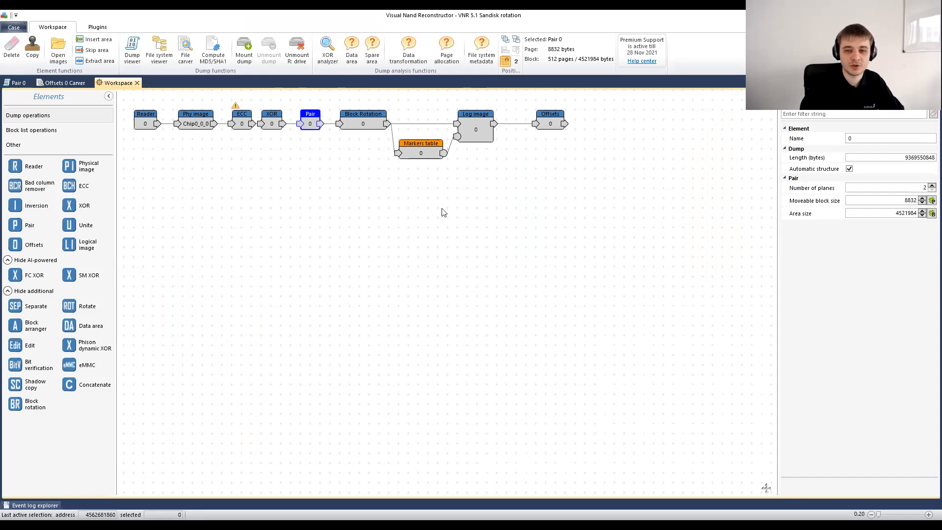
left_click(360, 126)
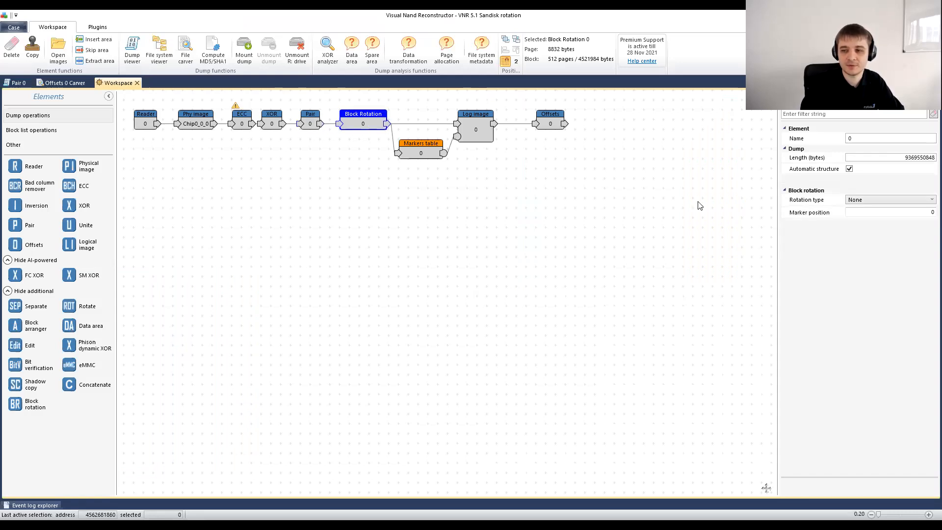
left_click(910, 201)
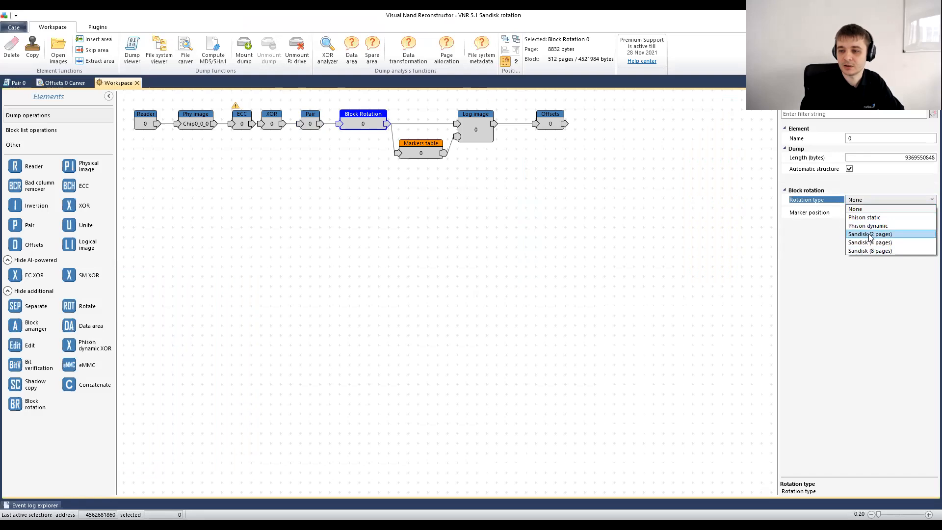
left_click(870, 235)
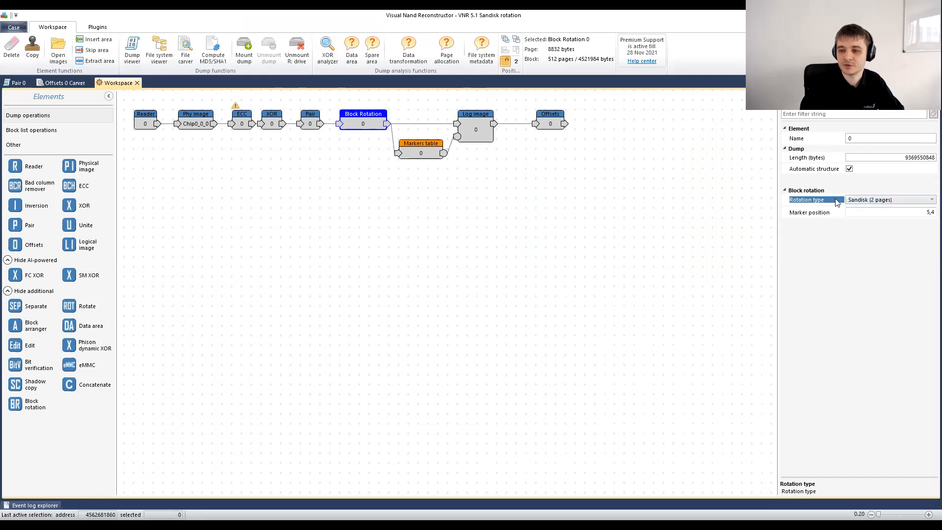
left_click(927, 212)
left_click(925, 239)
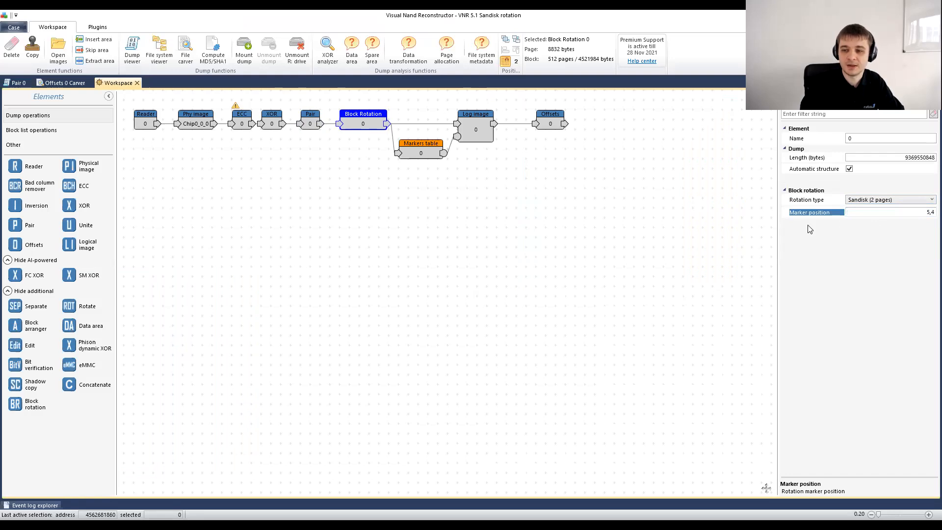
- Check the settings of the Markers table and Offsets elements, and close the old Offsets carving results
left_click(428, 156)
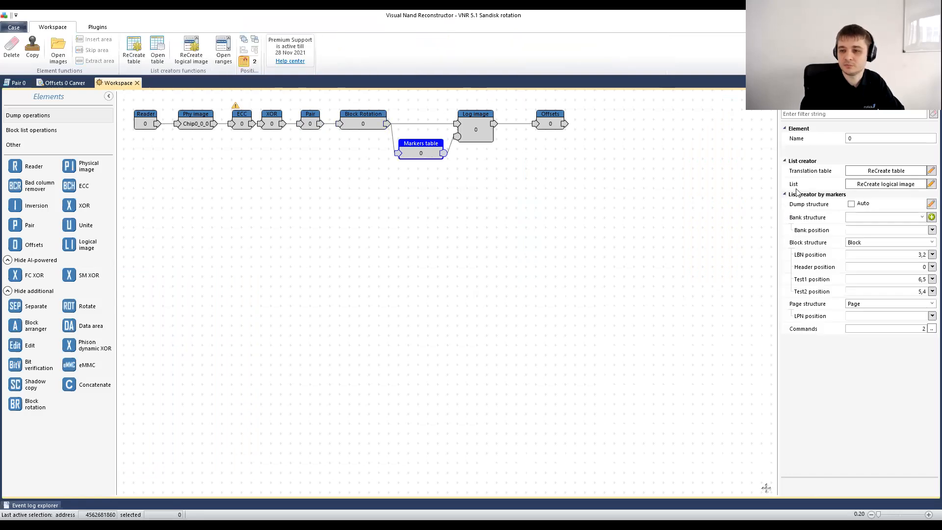
left_click(551, 125)
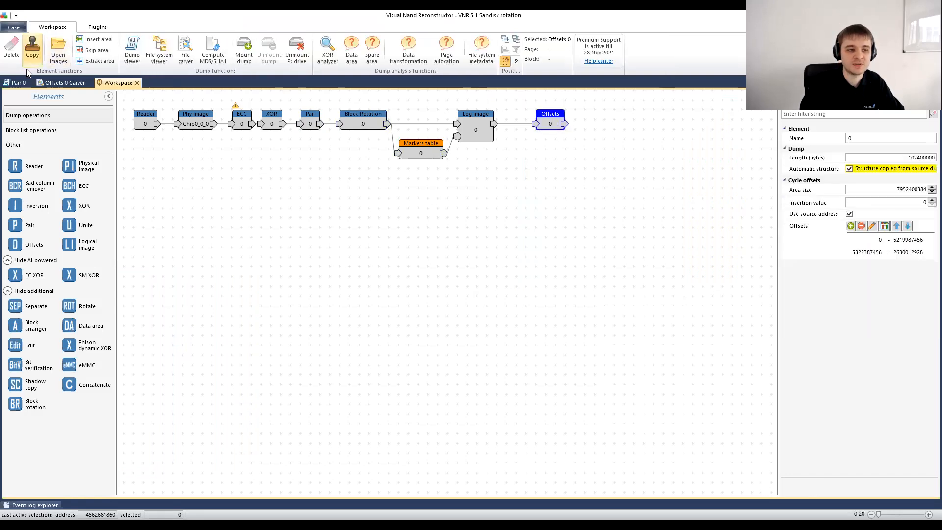
middle_click(59, 82)
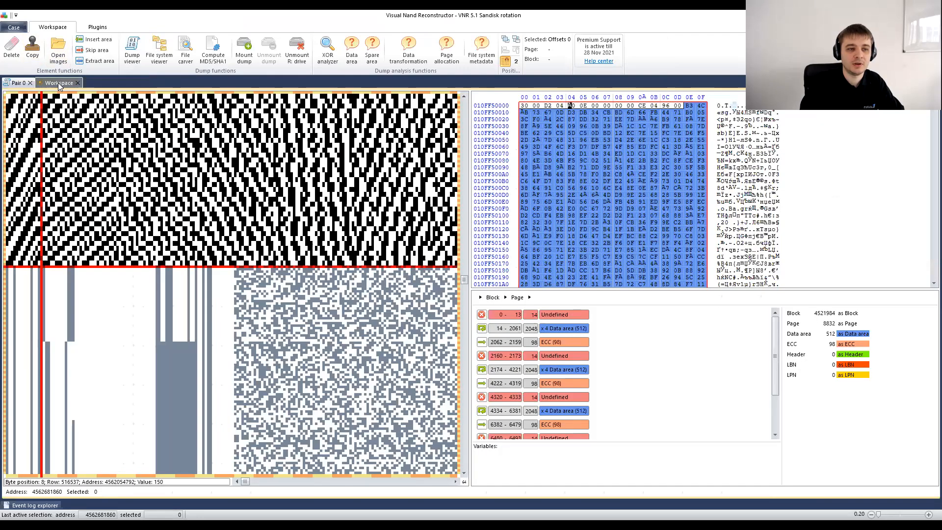
- Return to the workspace and run a new File Carver search on the Offsets 0 element
left_click(59, 82)
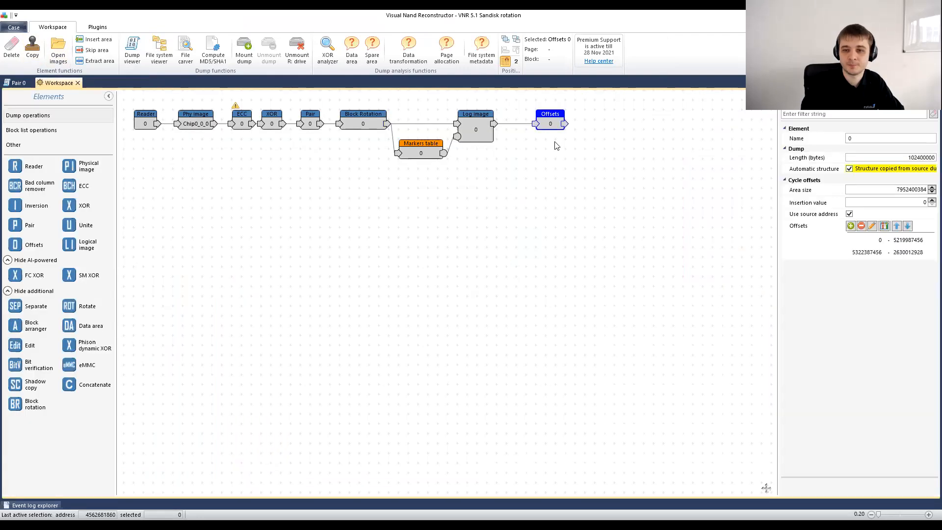
left_click(186, 57)
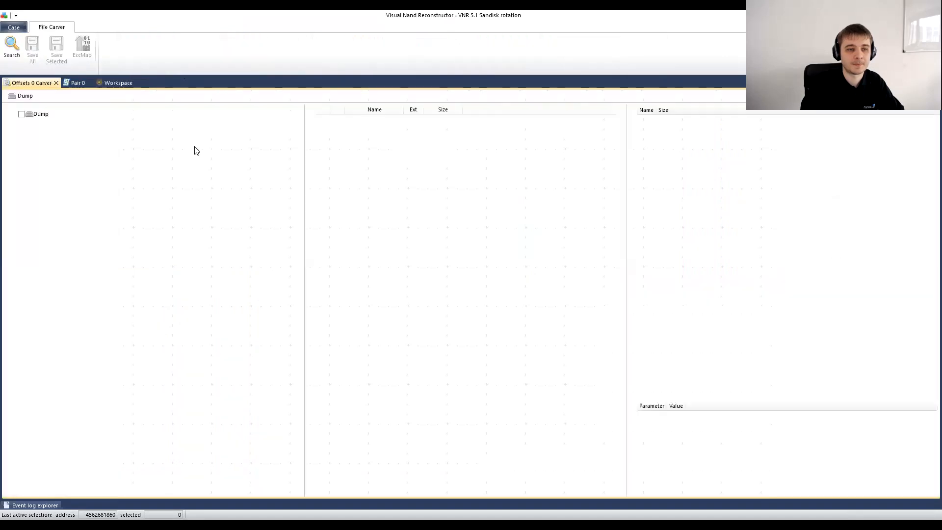
left_click(15, 53)
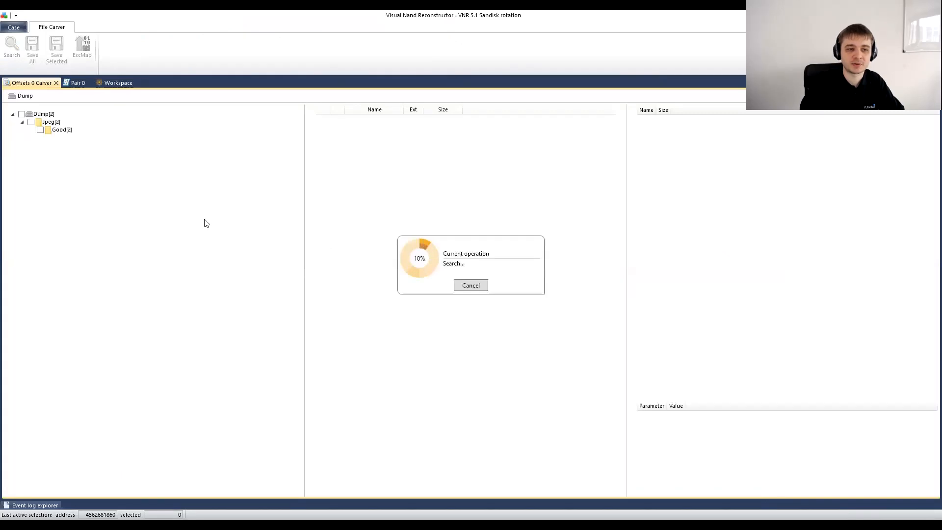
left_click(60, 130)
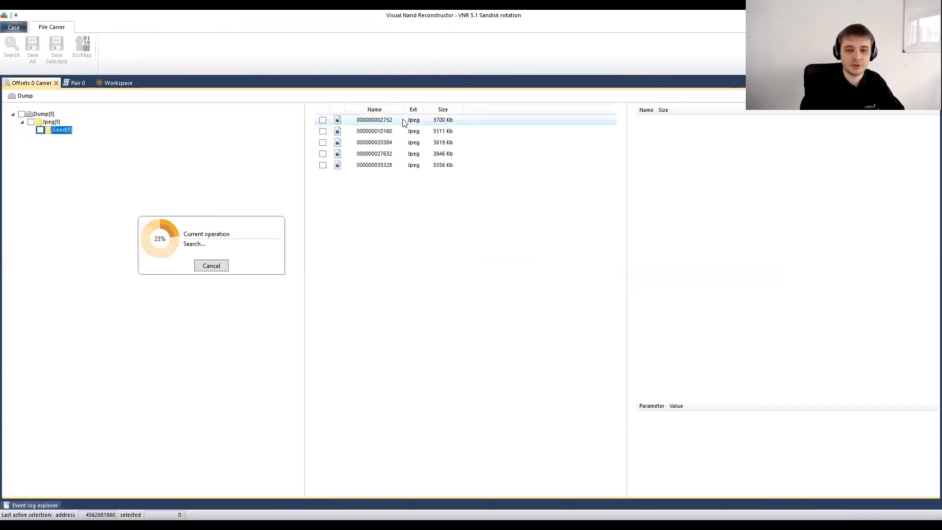
left_click(376, 121)
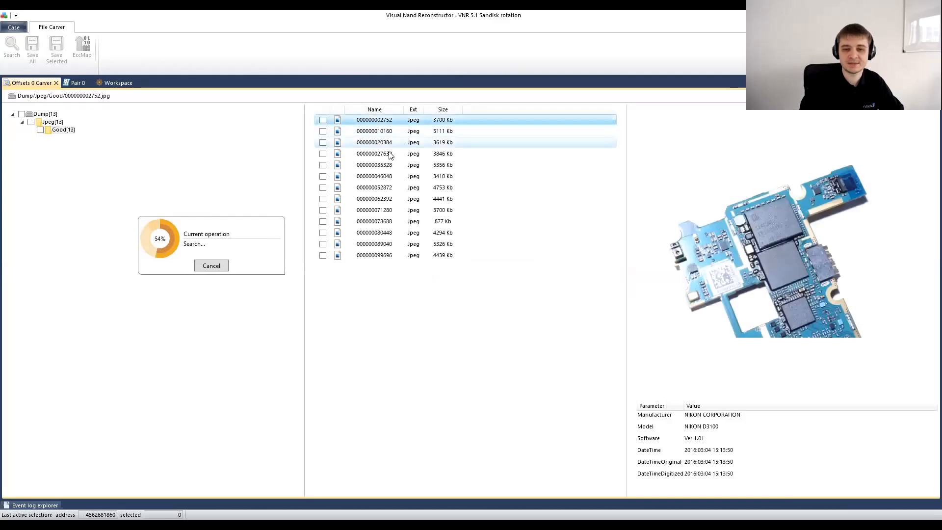
left_click(383, 132)
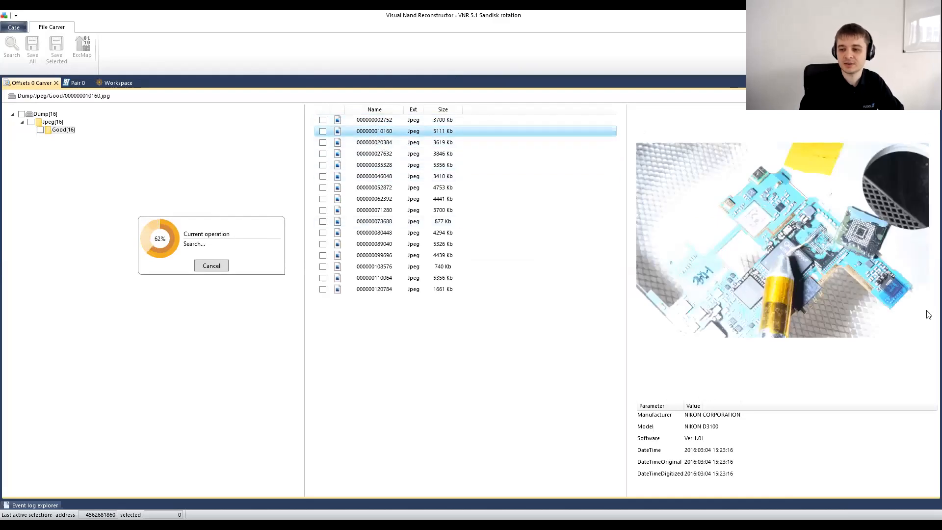
left_click_drag(218, 224, 246, 44)
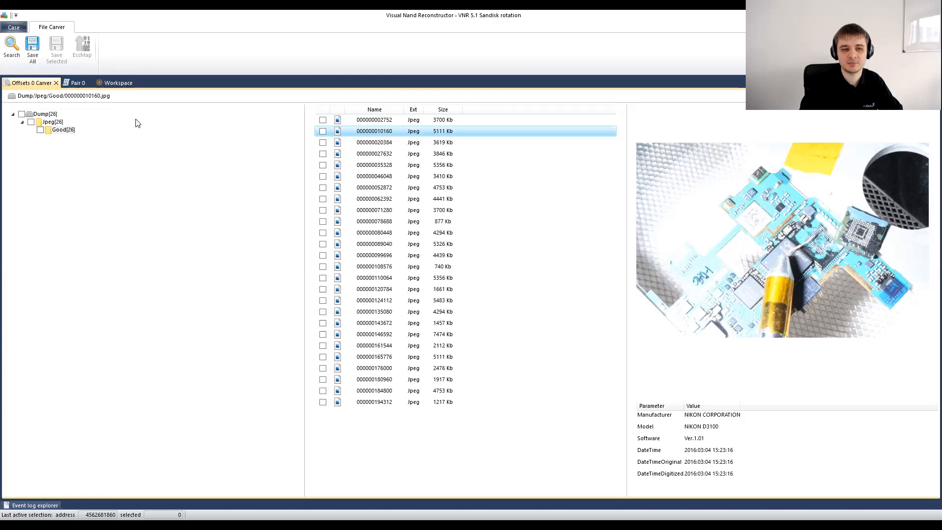
left_click(106, 82)
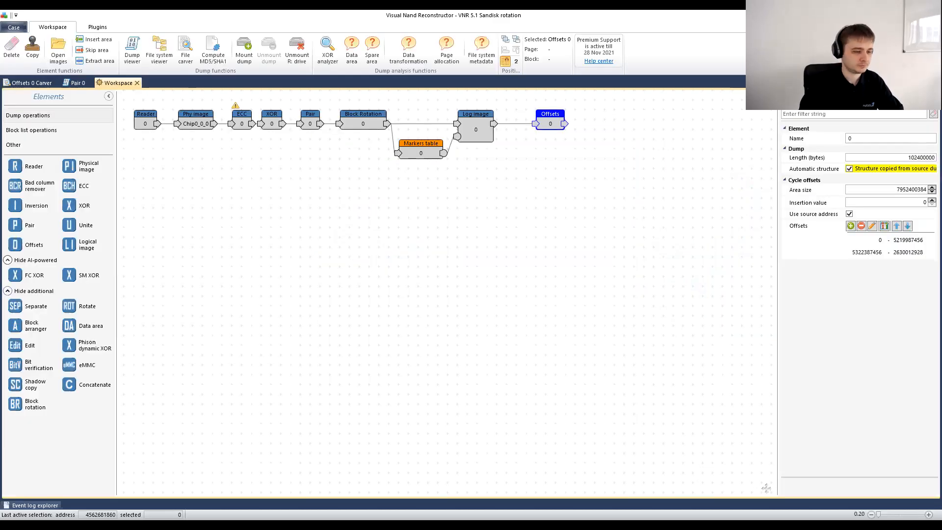
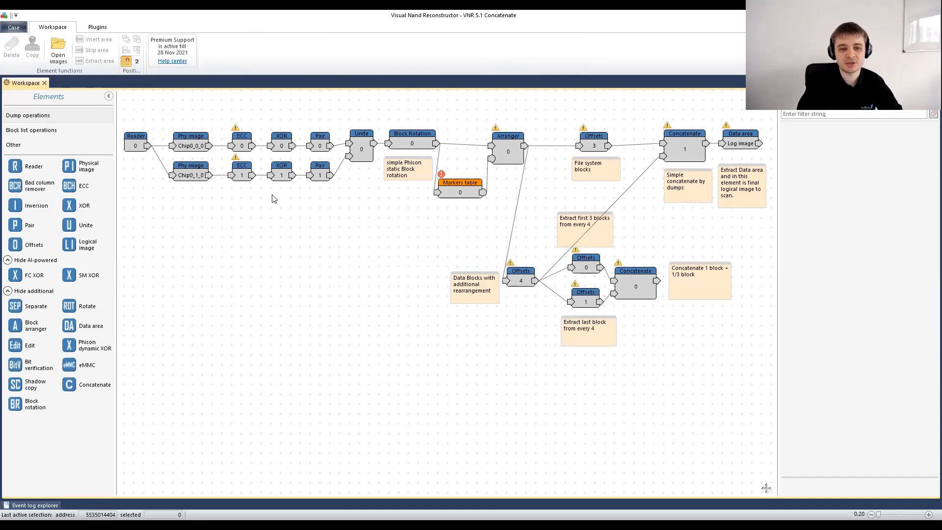
- Move the Unite element slightly closer to the Pair elements and review the Block Rotation and Markers table settings
left_click_drag(360, 136, 359, 140)
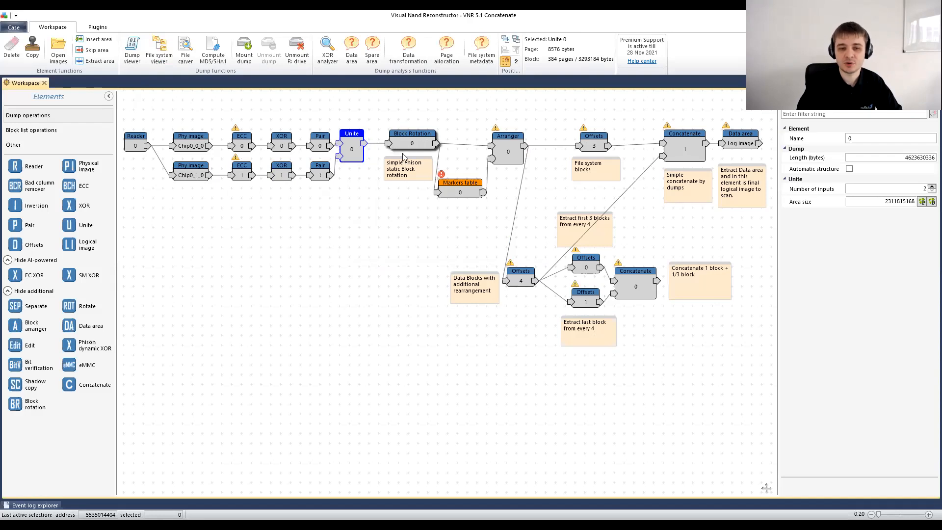
left_click(415, 142)
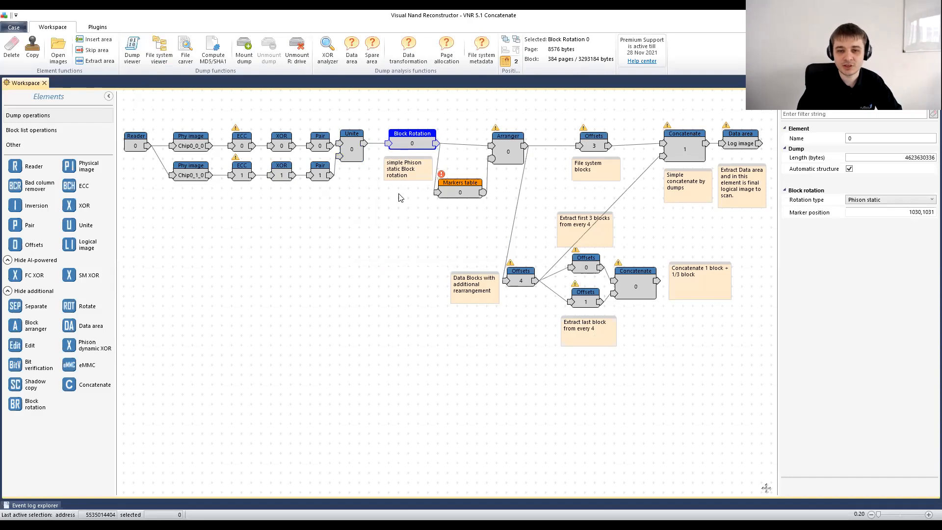
left_click(453, 192)
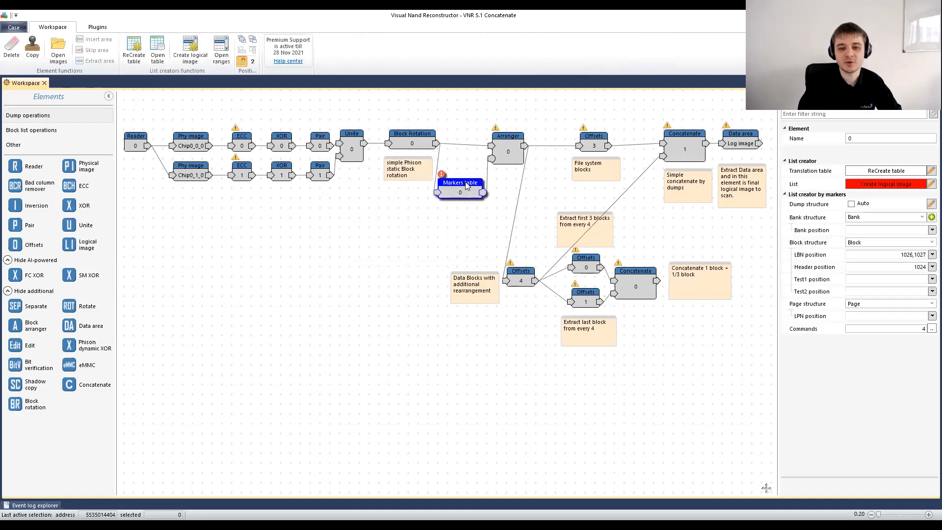
left_click(412, 144)
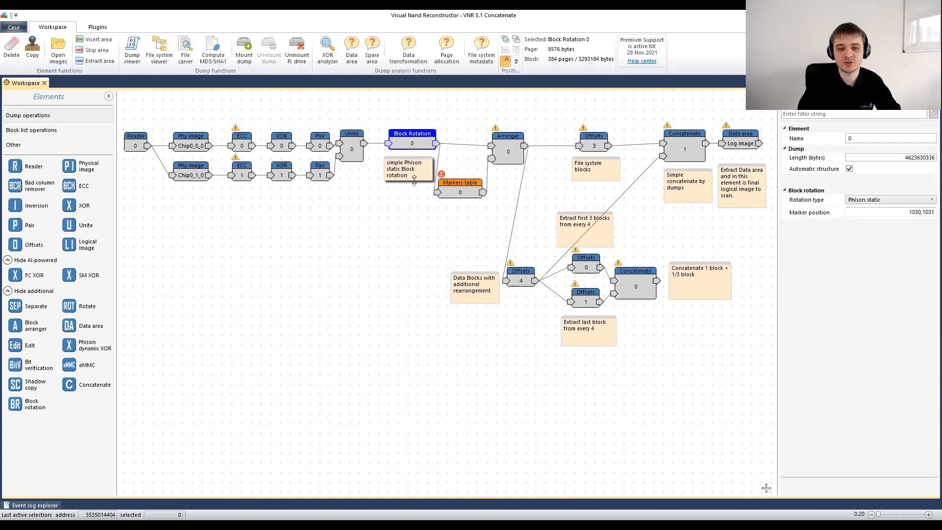
- Create the logical image list from the Markers table element
left_click(485, 190)
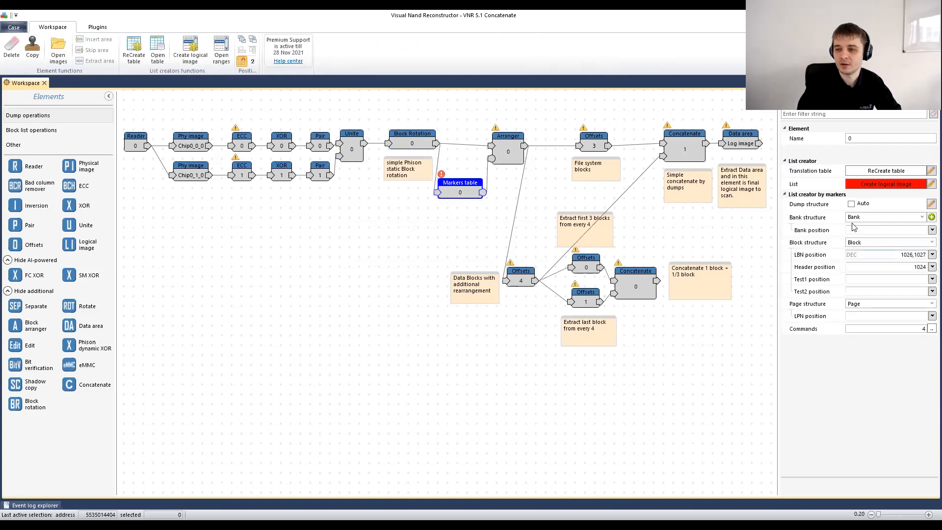
left_click(885, 186)
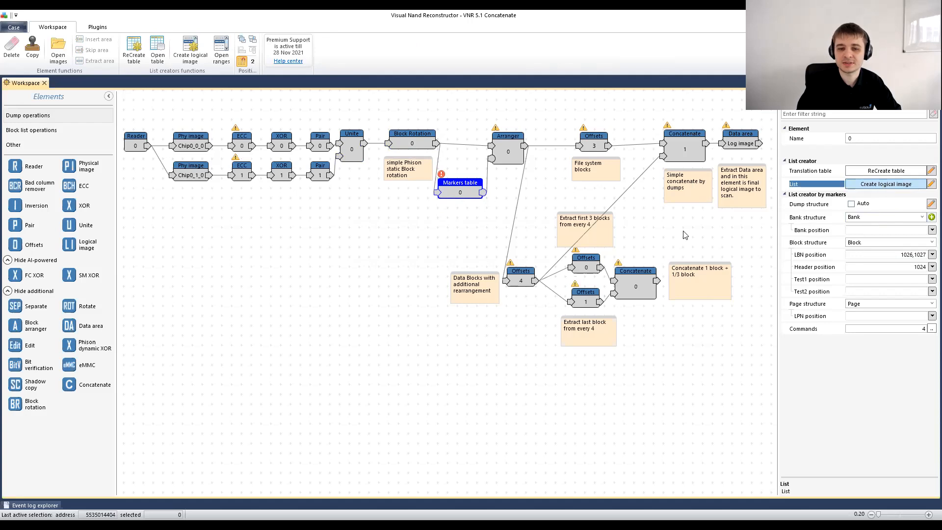
left_click(455, 281)
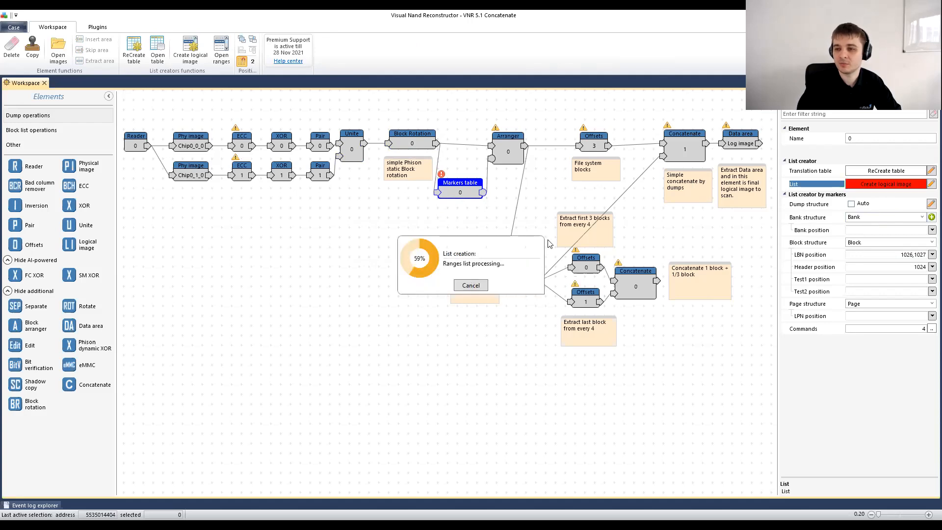
- Tidy the diagram by repositioning the Markers table, Arranger, Offsets 3 and Offsets 4 elements, with Offsets 3 in line with Arranger and Concatenate 1
left_click_drag(447, 183, 447, 173)
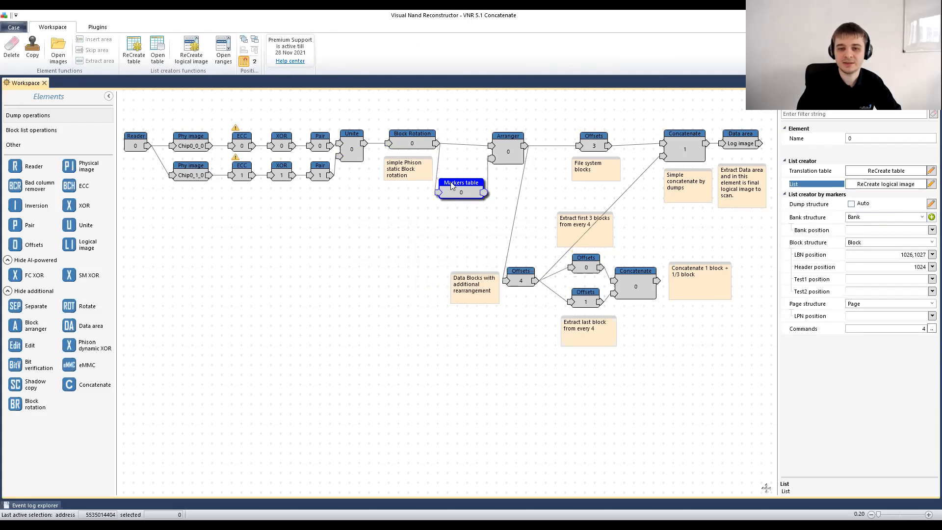
left_click_drag(504, 140, 519, 137)
mouse_move(462, 176)
left_mouse_down()
mouse_move(461, 166)
mouse_move(465, 177)
left_mouse_up()
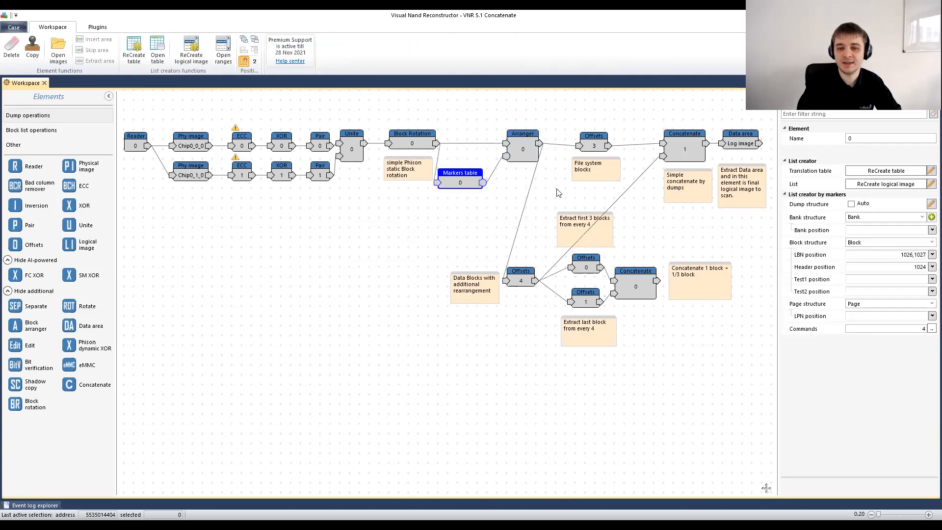
mouse_move(523, 276)
left_mouse_down()
mouse_move(538, 282)
mouse_move(532, 275)
left_mouse_up()
left_click_drag(591, 148, 596, 136)
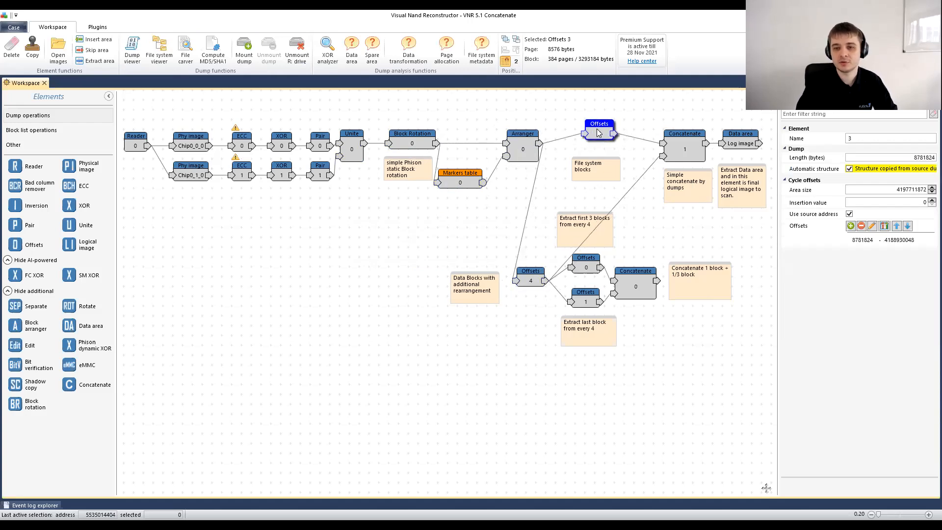
left_click_drag(598, 131, 598, 133)
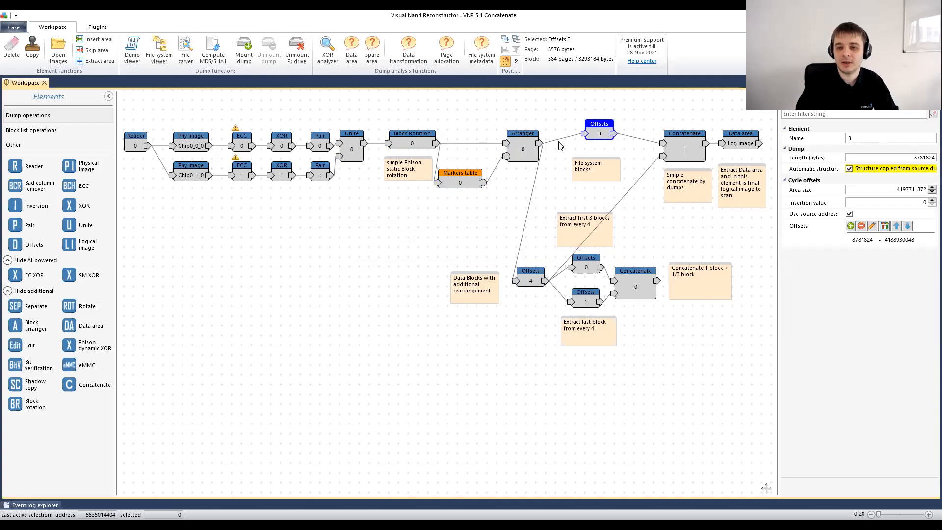
left_click_drag(512, 136, 501, 136)
left_click_drag(606, 123, 602, 136)
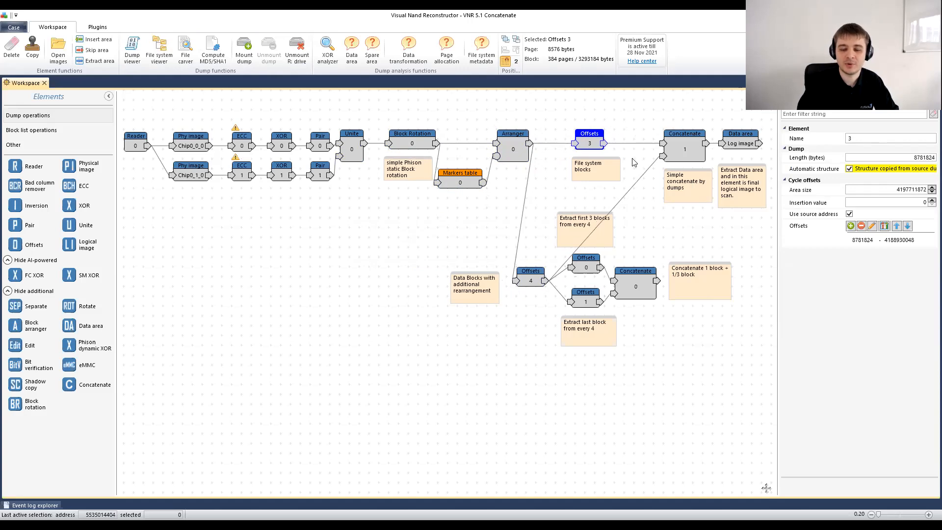
- Check the settings of Offsets 3 and Offsets 4, and open the Log image Data area in the file system viewer
left_click(586, 143)
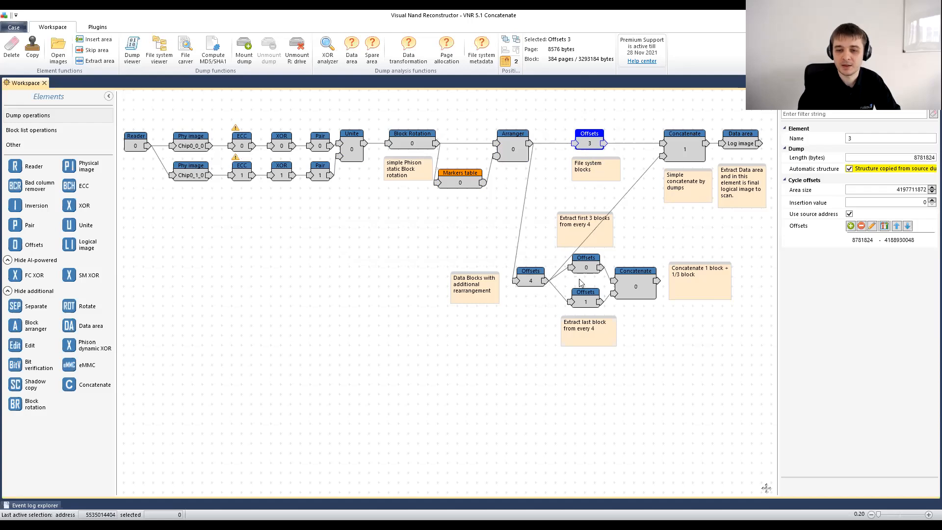
left_click(531, 277)
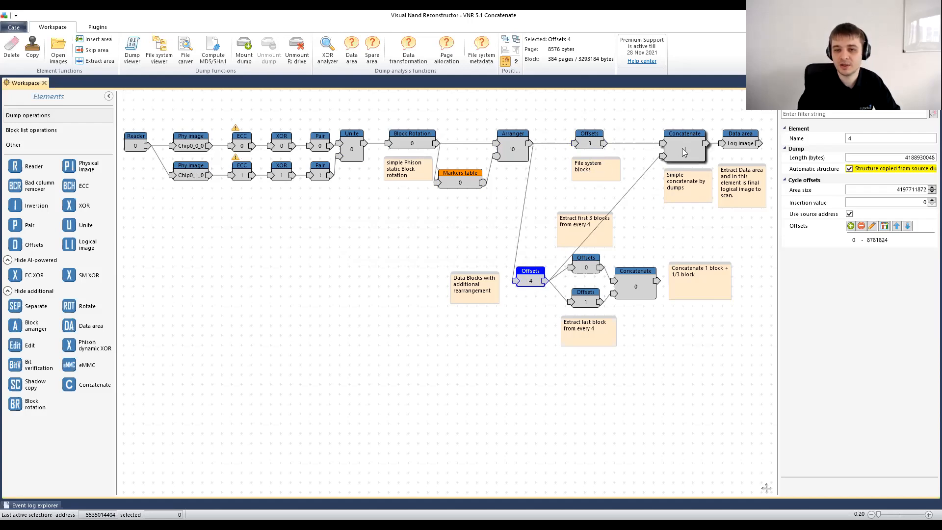
left_click(741, 143)
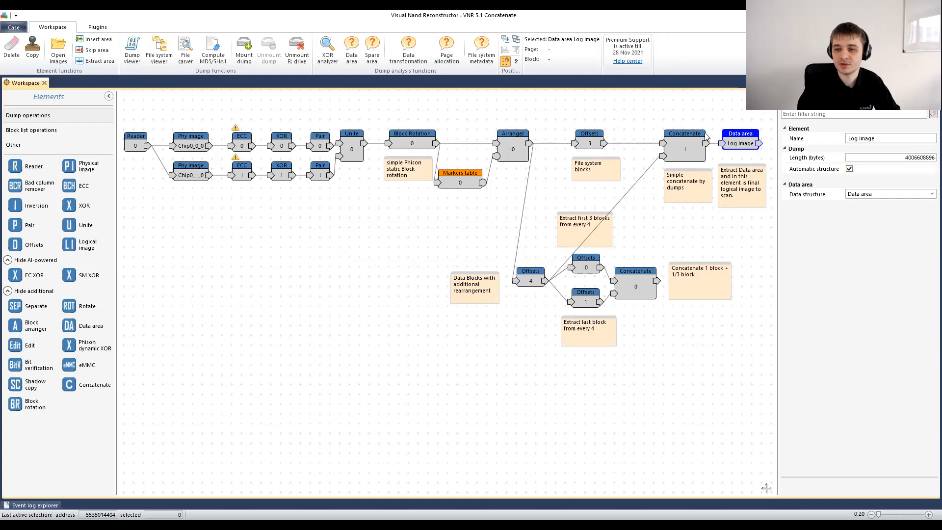
left_click(159, 55)
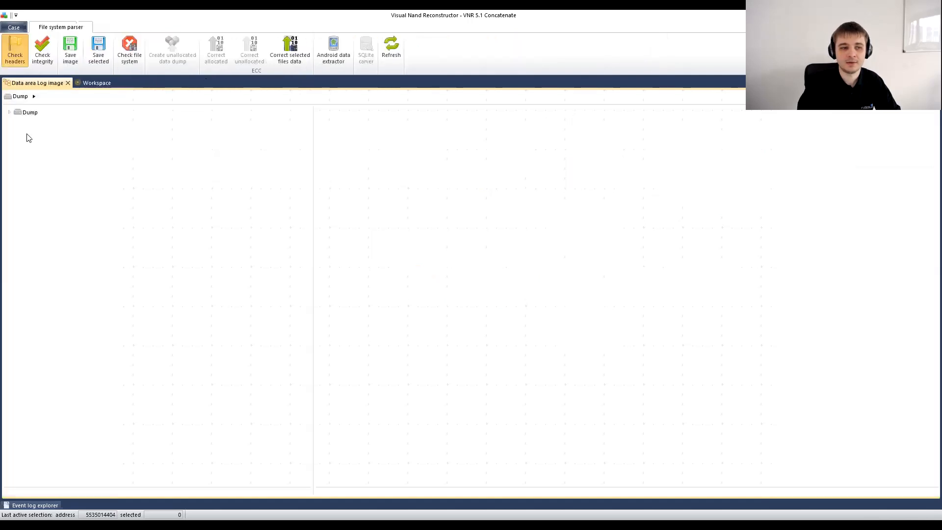
- Expand the Dump tree in the Log image view through Volume0 and Root to the subfolders of folder 1
left_click(97, 82)
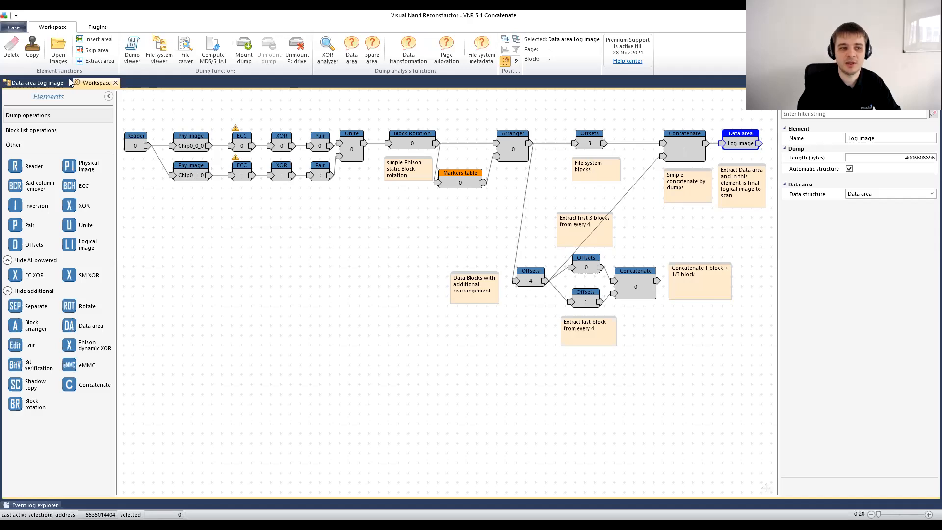
left_click(37, 82)
left_click(8, 112)
left_click(18, 122)
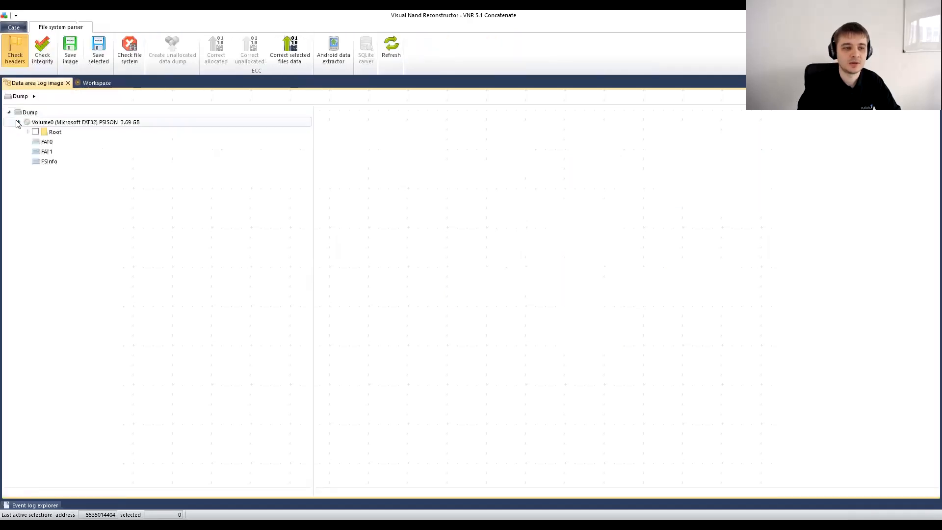
left_click(28, 131)
left_click(57, 143)
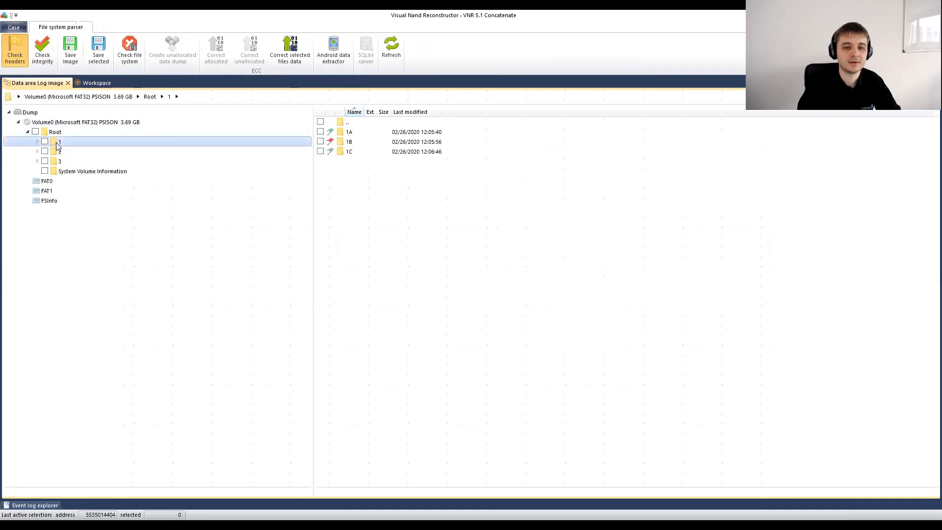
left_click(37, 142)
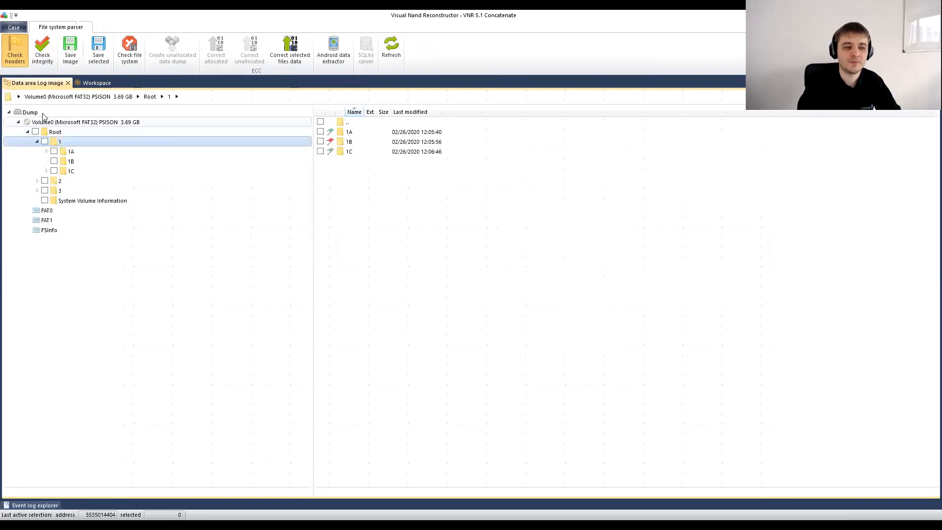
- Examine the contents of folder 1A for valid directory entries, and collapse the Dump tree
left_click(46, 152)
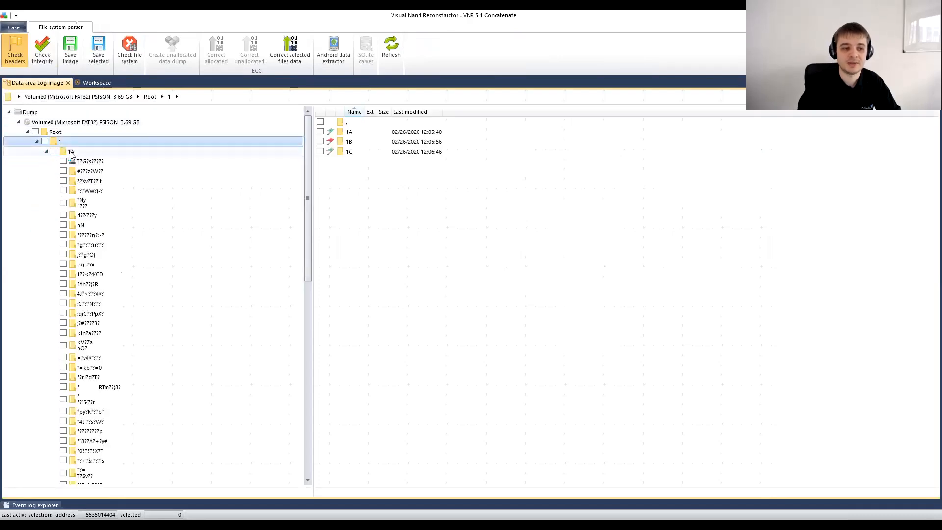
left_click(71, 151)
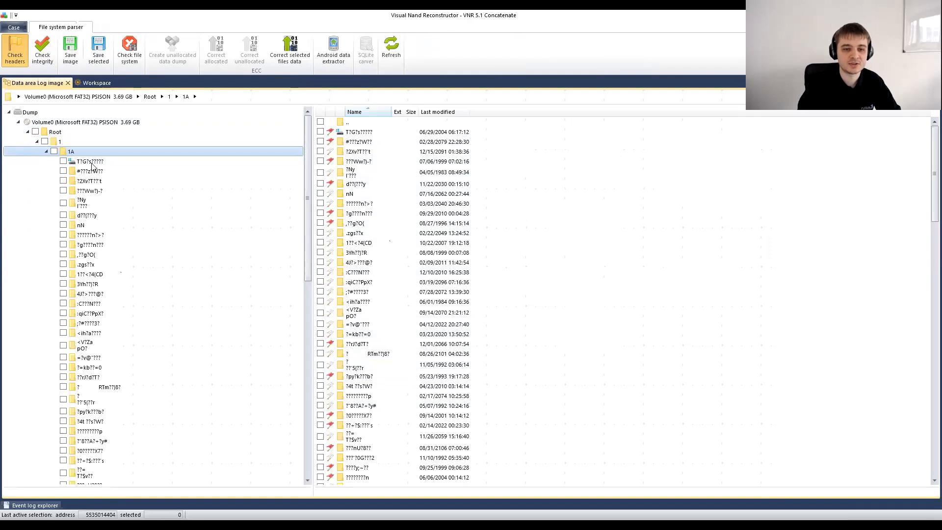
scroll(387, 219, "down", 4)
scroll(387, 219, "up", 4)
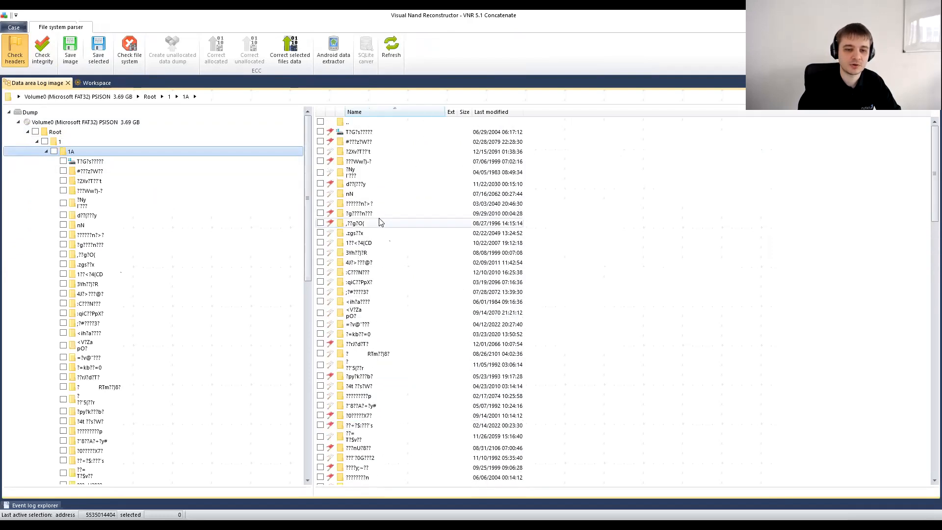
left_click(8, 113)
- In the workspace, replace the link from Offsets 4 to Concatenate 1's second input with one from Concatenate 0's output
left_click(96, 83)
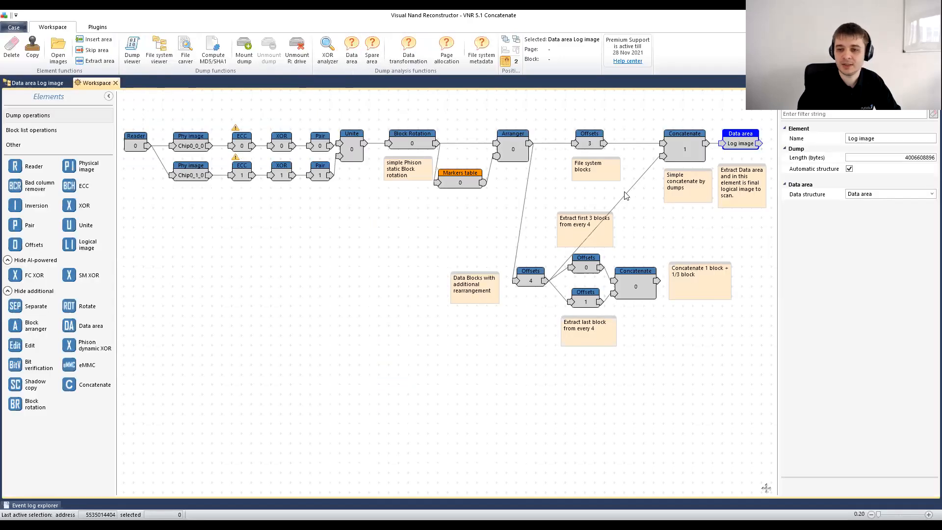
left_click(641, 210)
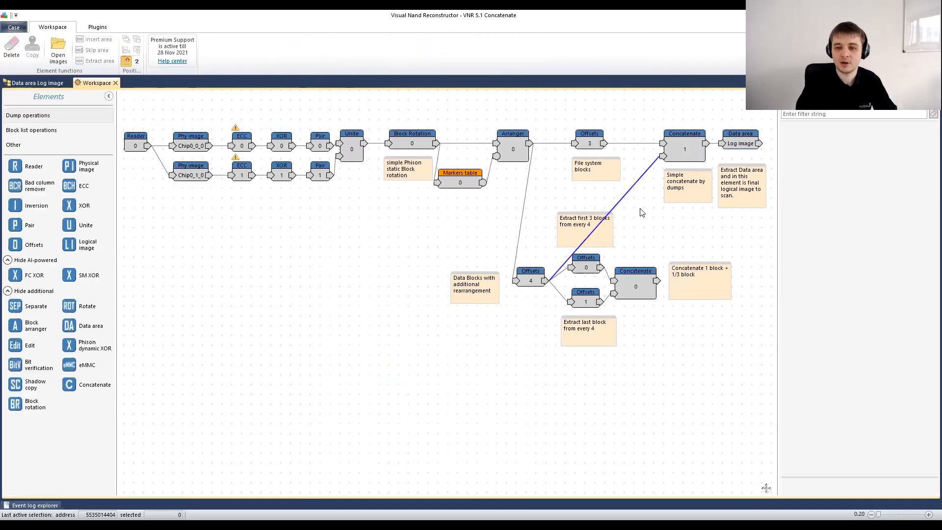
key("Delete")
left_click_drag(657, 282, 663, 156)
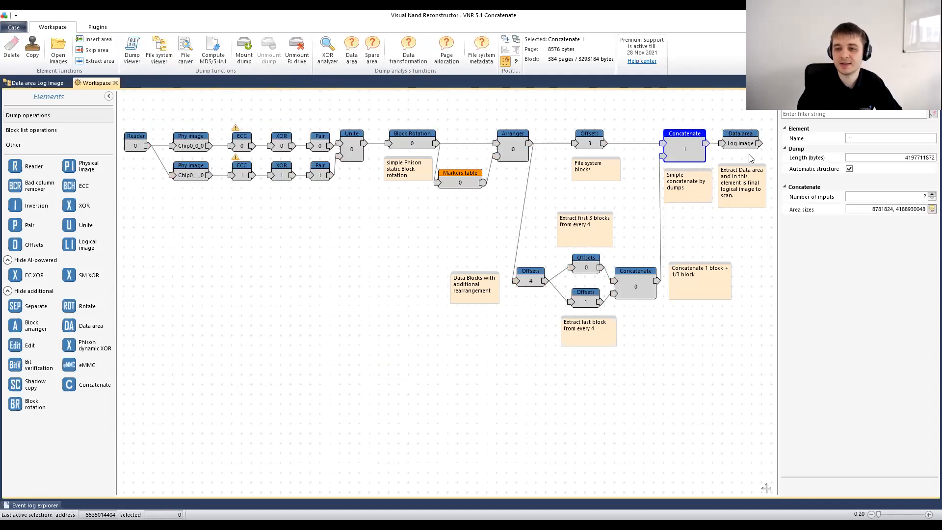
- Reopen and refresh the Log image file system view, and expand Dump, Volume0 and Root down to folder 1's subfolders
double_click(742, 145)
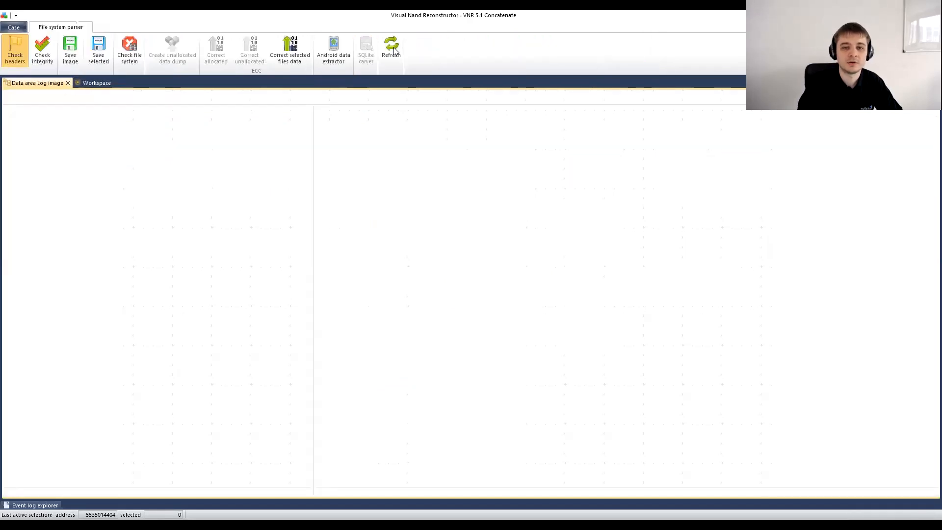
left_click(406, 73)
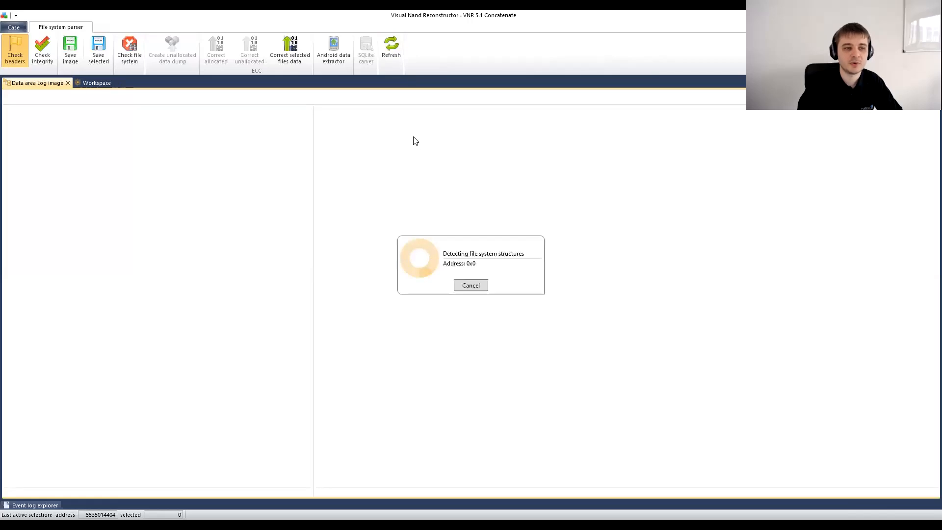
left_click(9, 111)
left_click(18, 122)
left_click(28, 131)
left_click(36, 141)
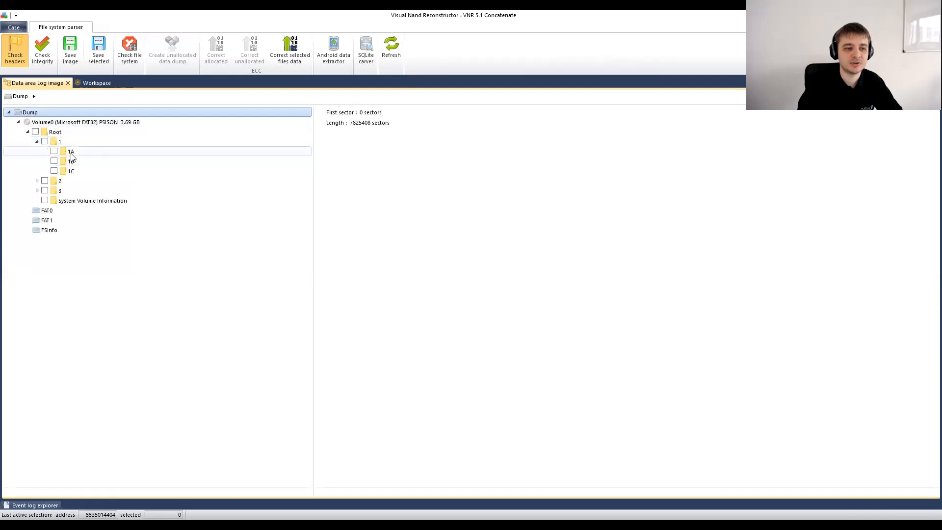
- Check the file lists of folders 1A and 1B, including the entries LIFEstyle_News_MiXture_Images_1066_038 and 1066_036
left_click(69, 152)
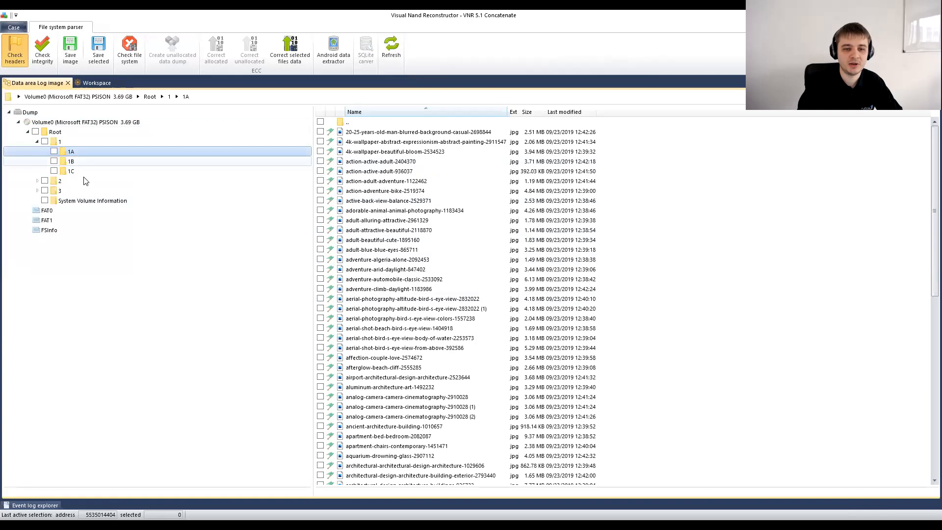
left_click(71, 161)
left_click(440, 249)
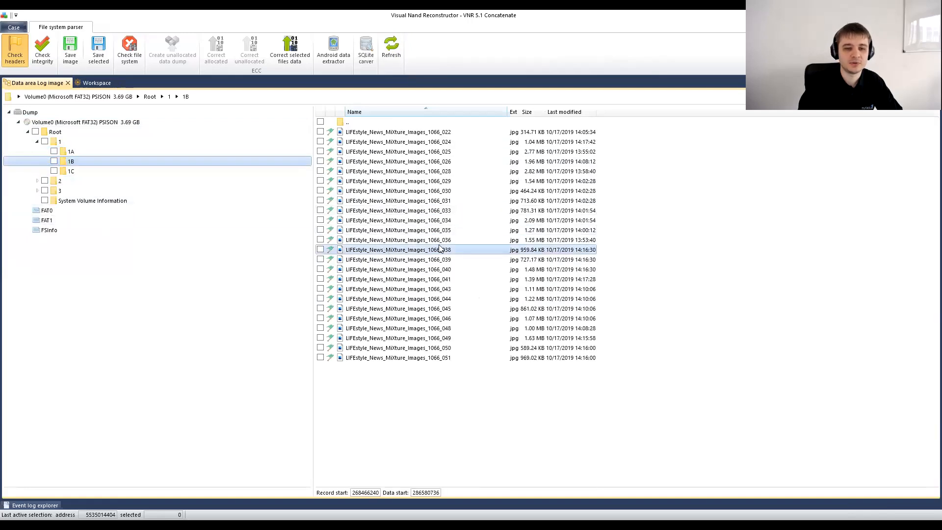
left_click(421, 240)
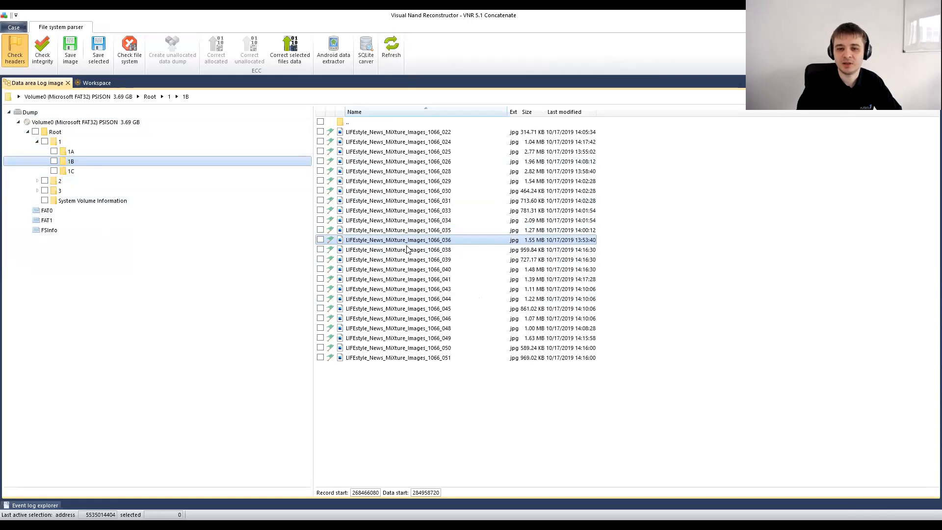
- In the workspace, check Offsets 4 and align Offsets 0 and Offsets 1 one above the other between Offsets 4 and Concatenate 0
left_click(92, 82)
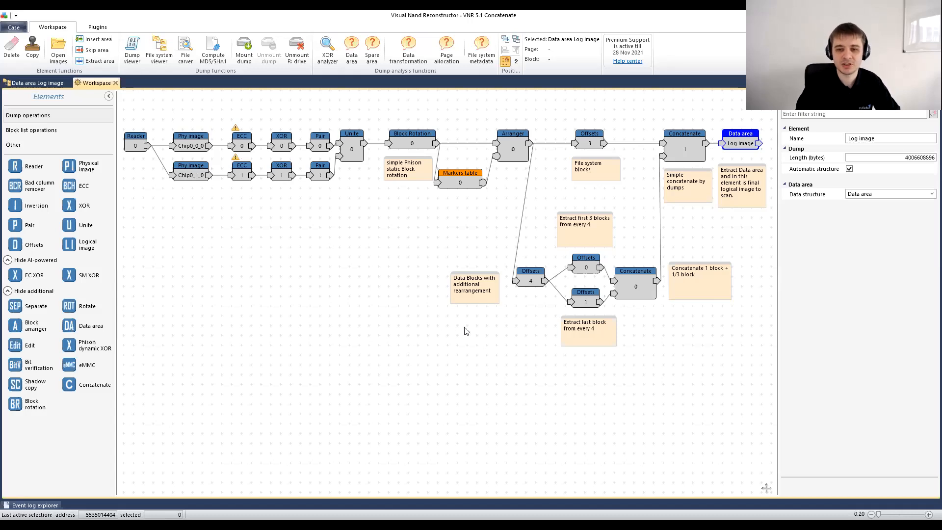
left_click(531, 275)
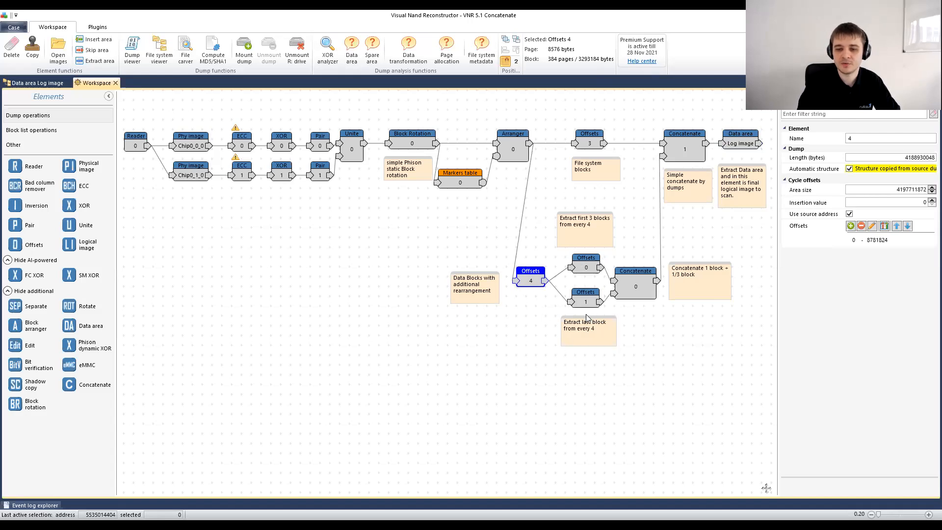
left_click_drag(569, 251, 575, 244)
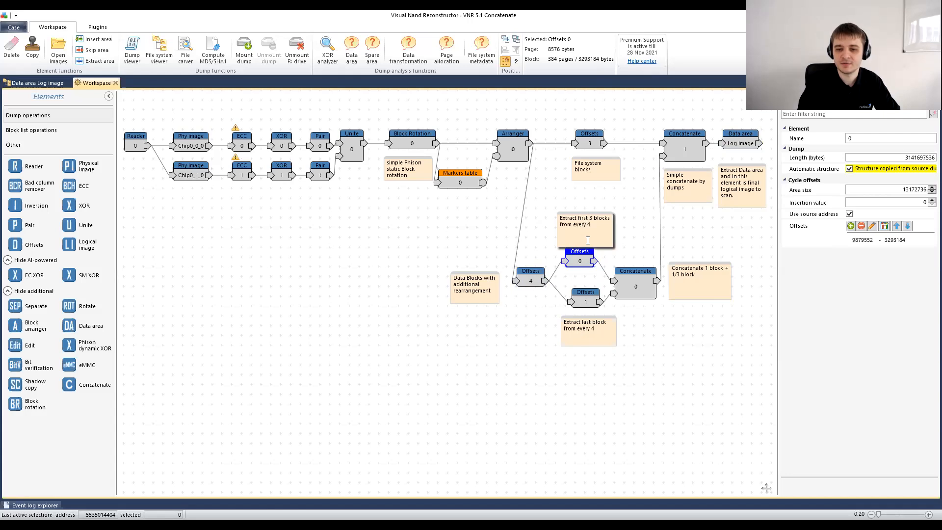
left_click_drag(584, 261, 584, 271)
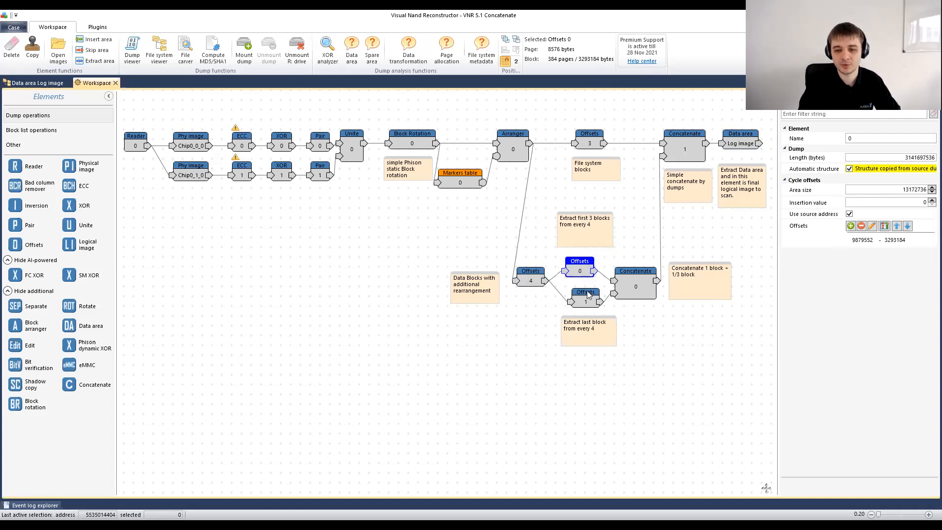
left_click(586, 295)
left_click_drag(581, 298, 578, 298)
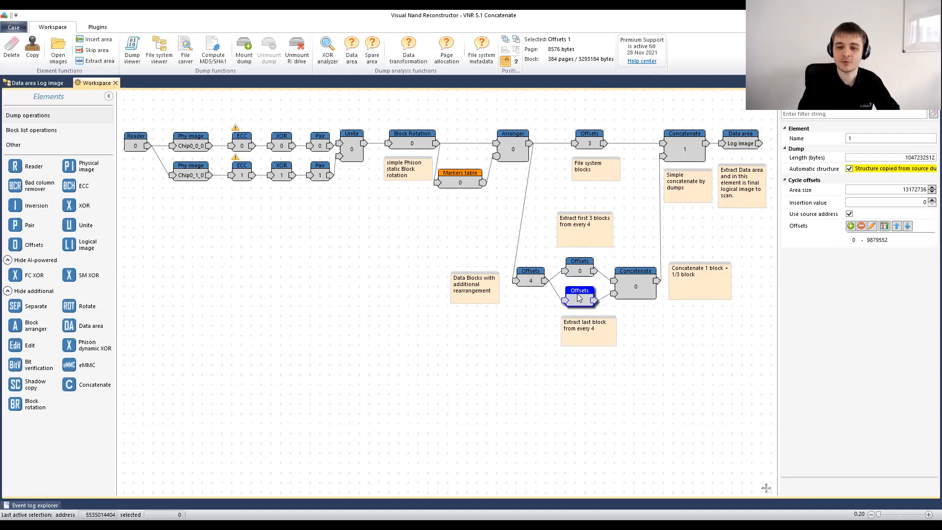
- Examine Concatenate 0's two area sizes and compare the first one with the block size in bytes
left_click(645, 285)
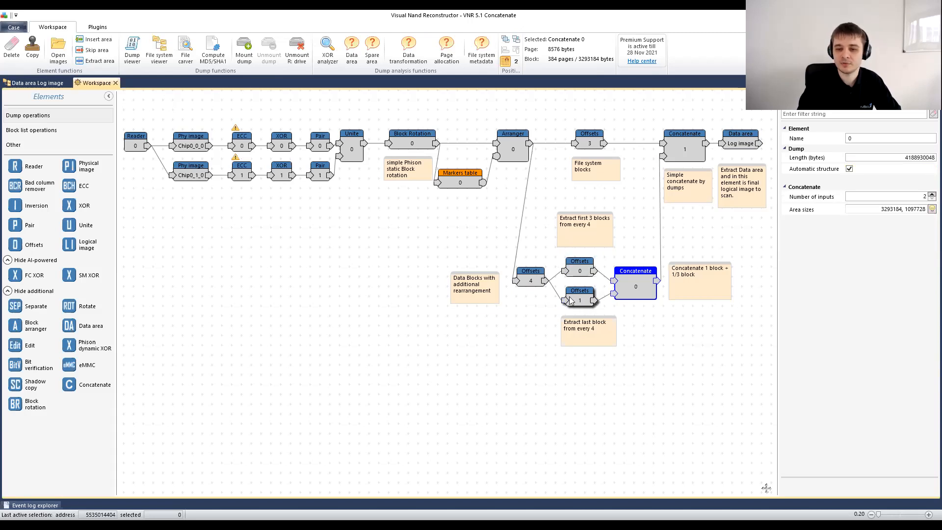
left_click(894, 210)
left_click_drag(882, 210, 899, 211)
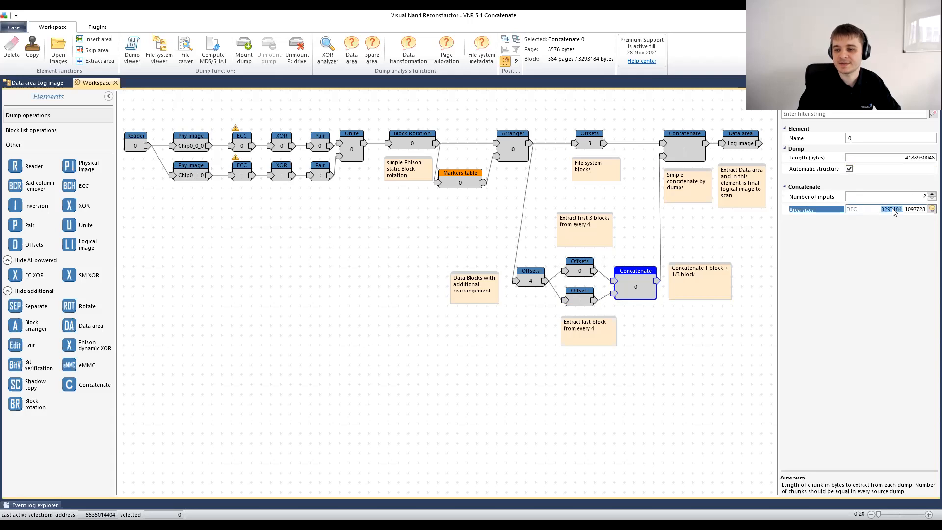
left_click_drag(579, 58, 597, 60)
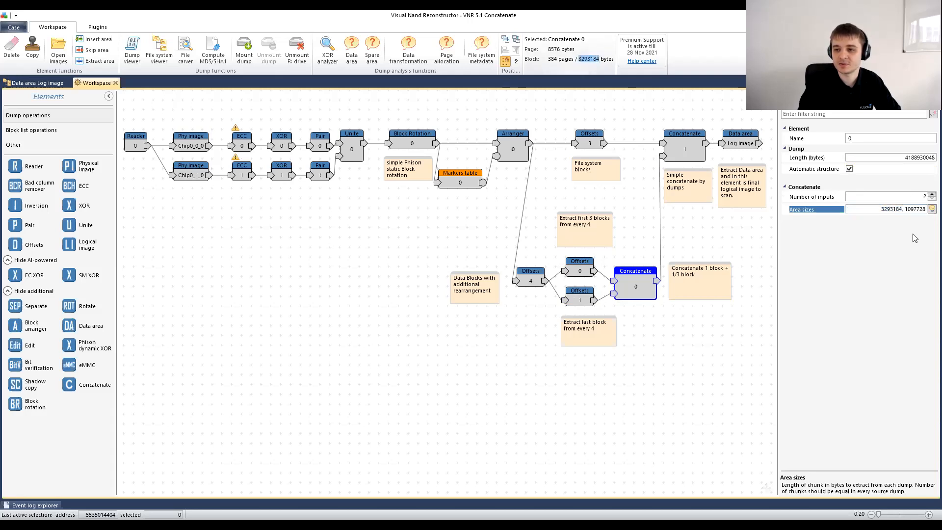
left_click(896, 209)
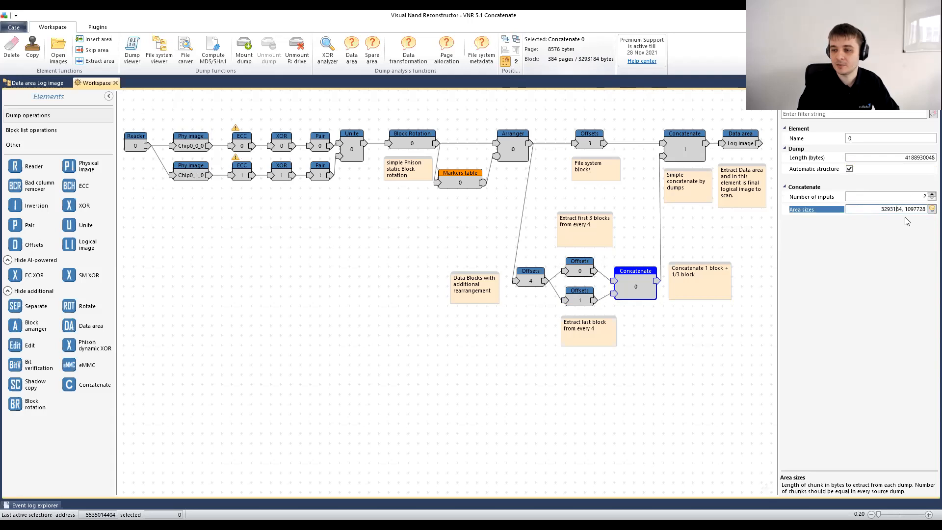
left_click_drag(905, 209, 925, 209)
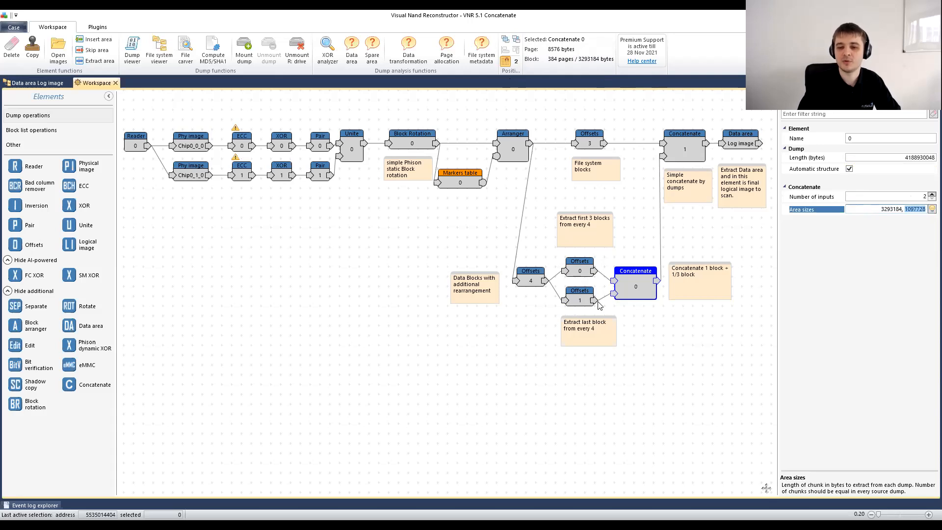
- Move Concatenate 0 slightly up to line up with Offsets 0, check the Log image Data area's properties, and clear the selection
left_click_drag(639, 278, 640, 269)
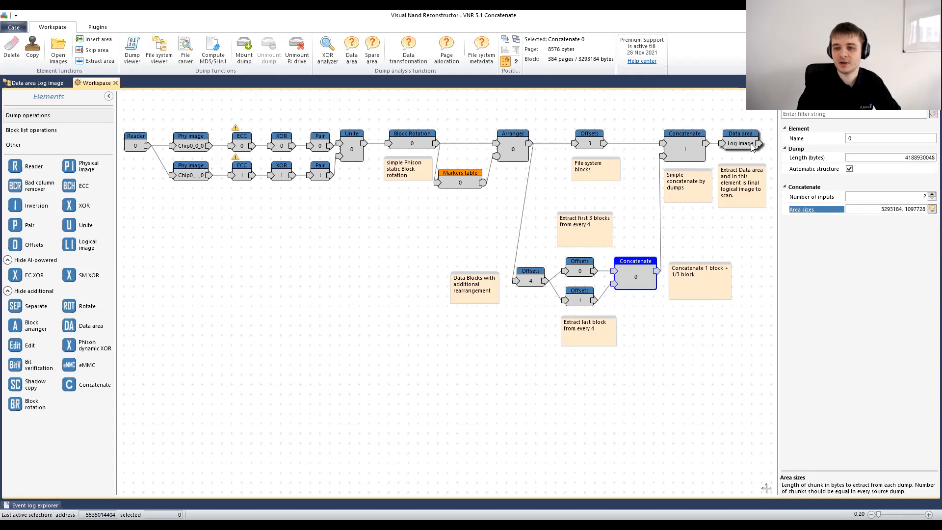
left_click(752, 253)
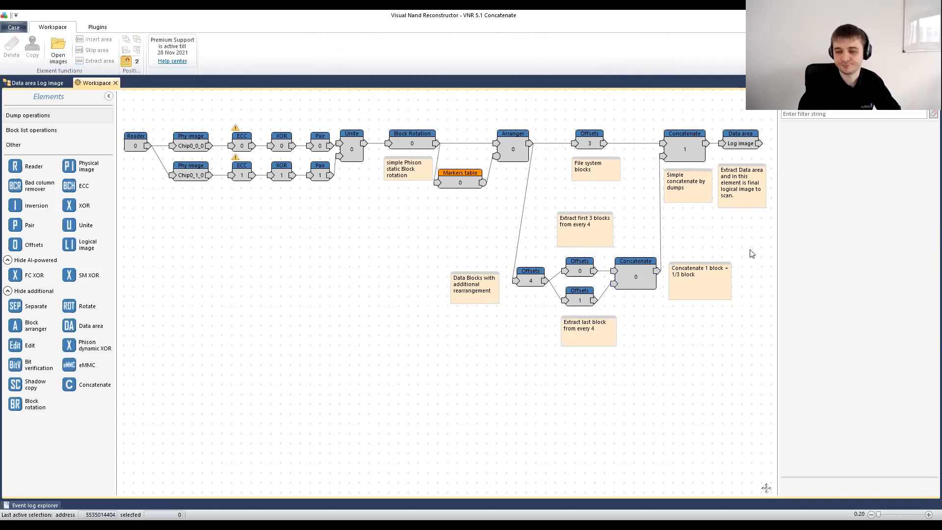
left_click_drag(738, 137, 737, 135)
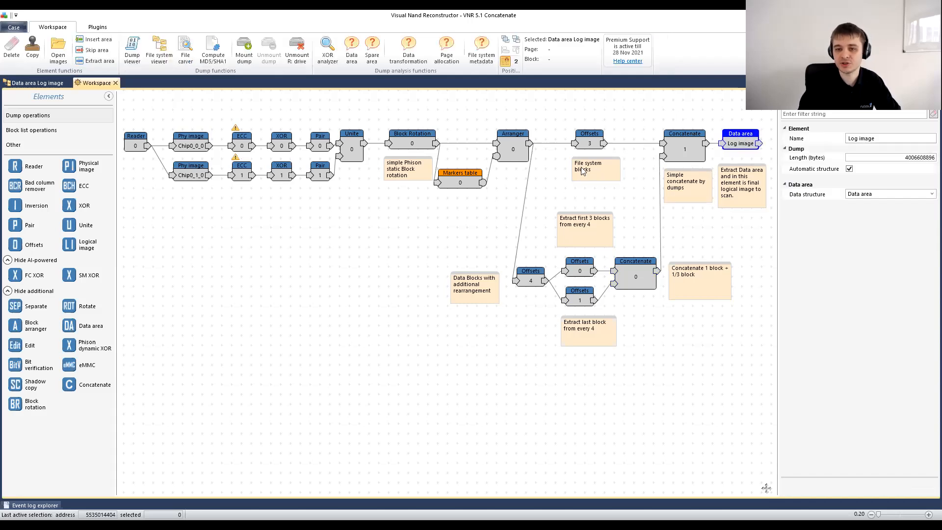
left_click(631, 220)
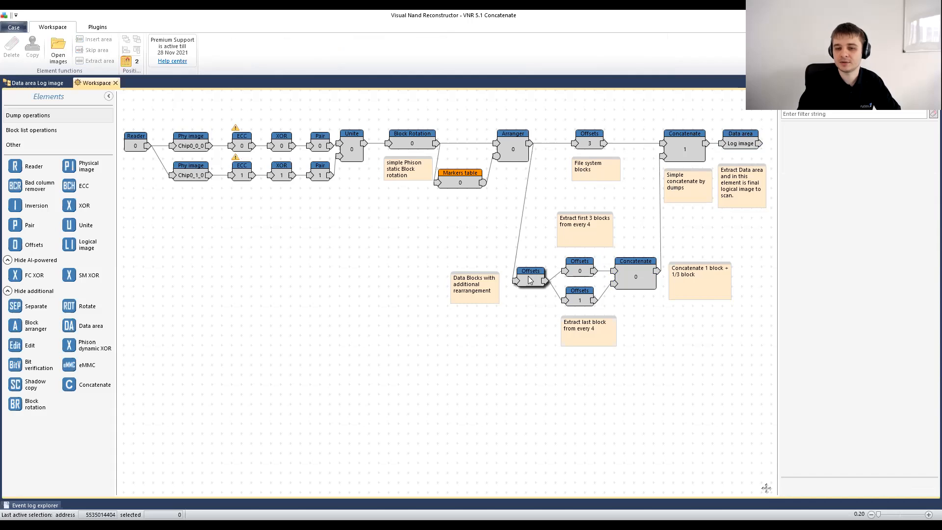